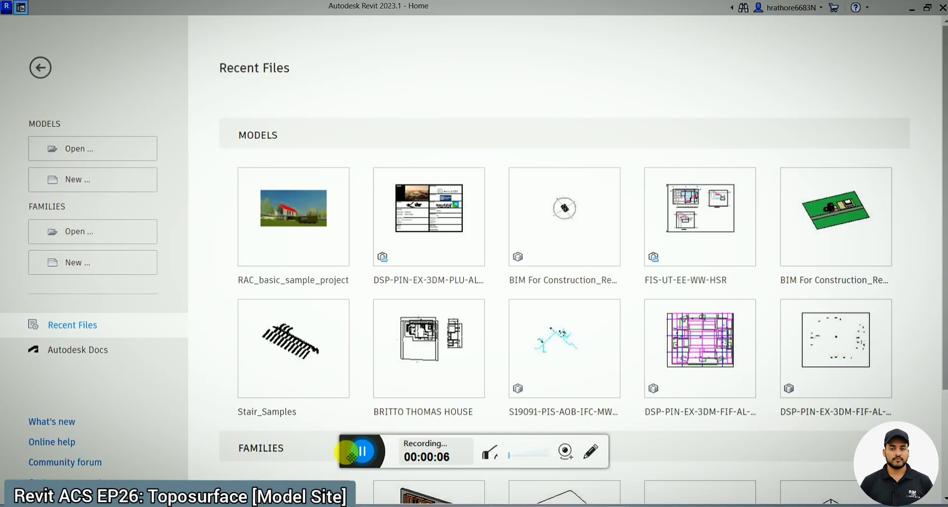
- Open the RAC_basic_sample_project model and bring up its default 3D view
{"action": "left_click_drag", "start_coordinate": [352, 456], "coordinate": [415, 506]}
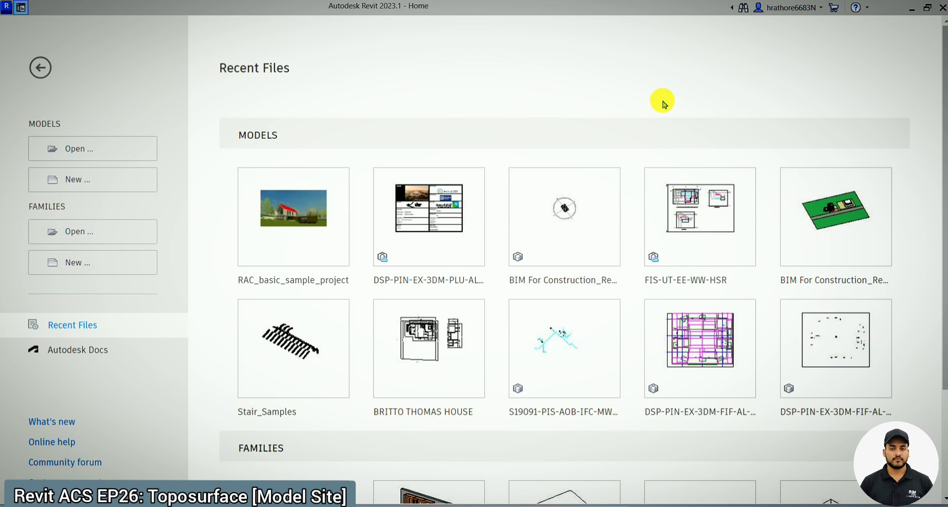
{"action": "mouse_move", "coordinate": [300, 200]}
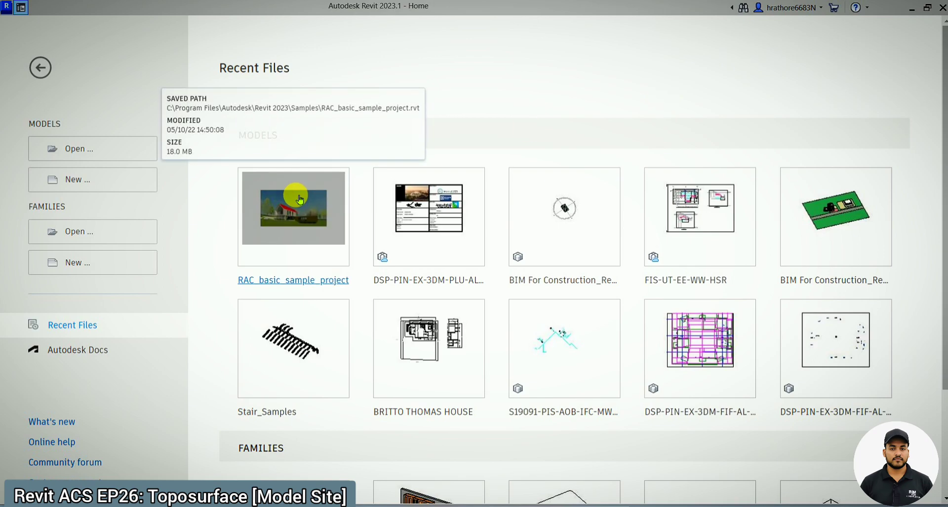
{"action": "left_click", "coordinate": [320, 232]}
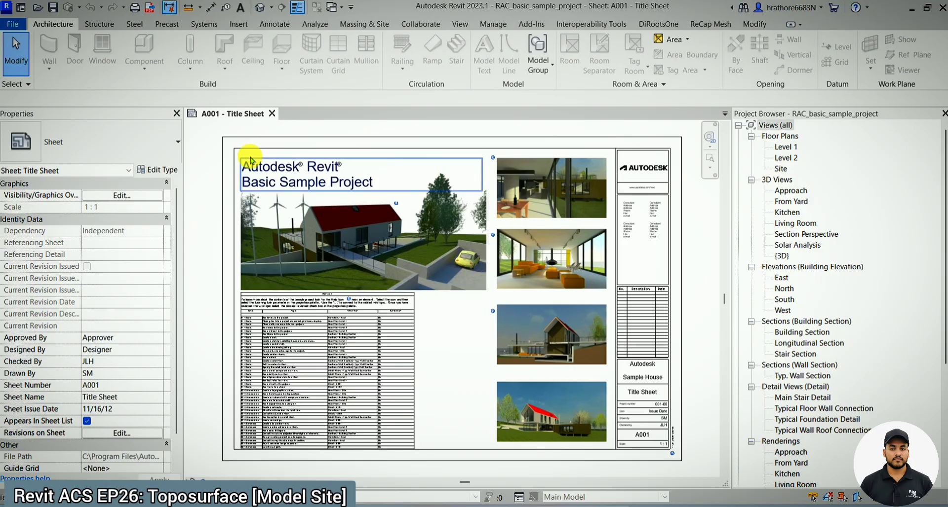
{"action": "left_click", "coordinate": [258, 9]}
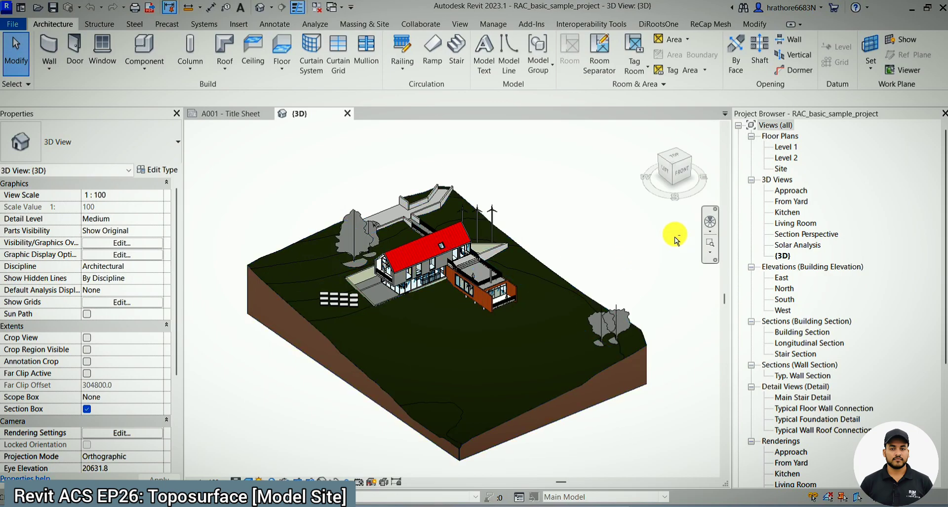
- Inspect the main grass topography surface's properties and extents from another angle
{"action": "left_click", "coordinate": [546, 300]}
{"action": "middle_click_drag", "start_coordinate": [584, 269], "coordinate": [581, 357], "text": "shift"}
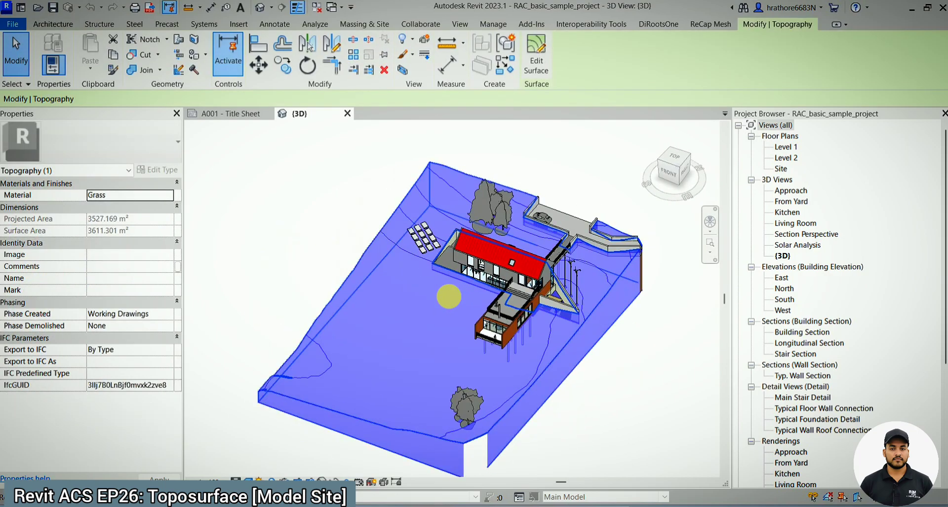
{"action": "left_click", "coordinate": [635, 397]}
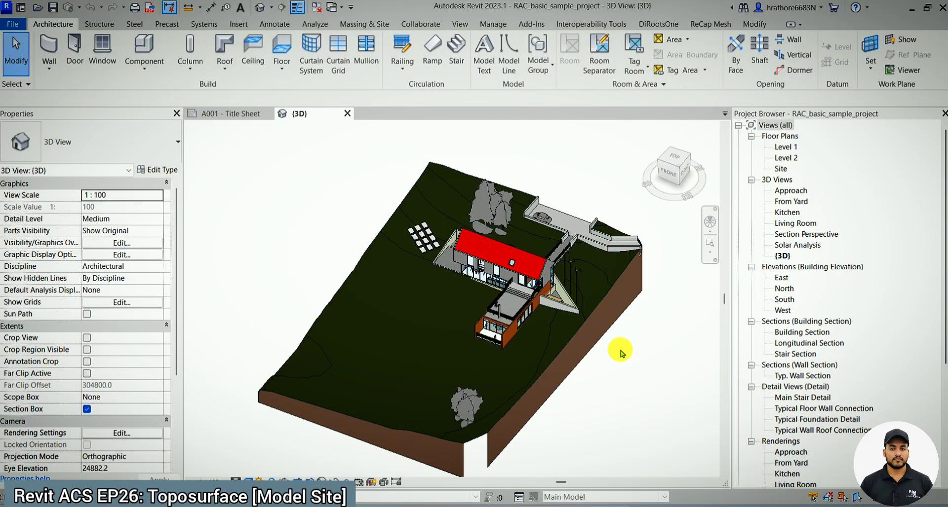
- Examine how the house, trees, driveway and retaining walls sit on the sample project's terrain
{"action": "scroll", "coordinate": [620, 353], "scroll_direction": "up", "scroll_amount": 3}
{"action": "scroll", "coordinate": [564, 348], "scroll_direction": "down", "scroll_amount": 2}
{"action": "scroll", "coordinate": [539, 380], "scroll_direction": "up", "scroll_amount": 3}
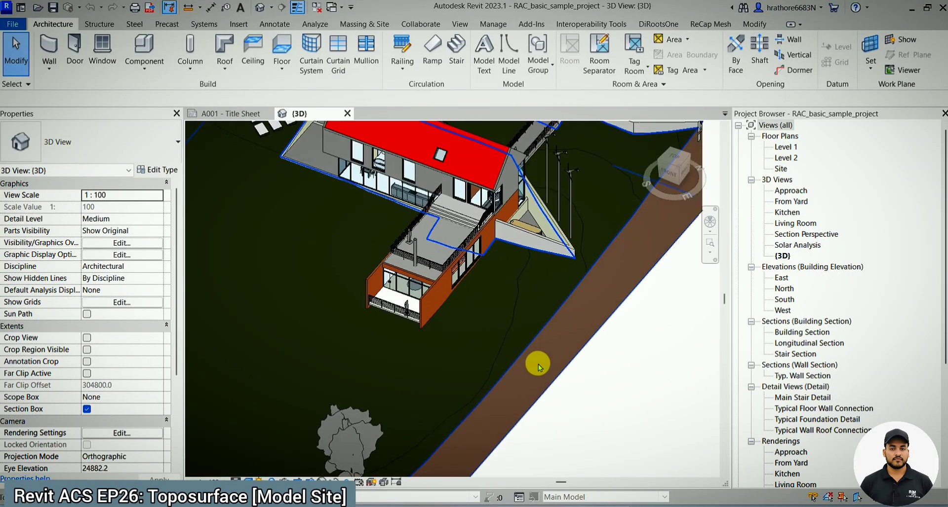
{"action": "scroll", "coordinate": [541, 363], "scroll_direction": "down", "scroll_amount": 3}
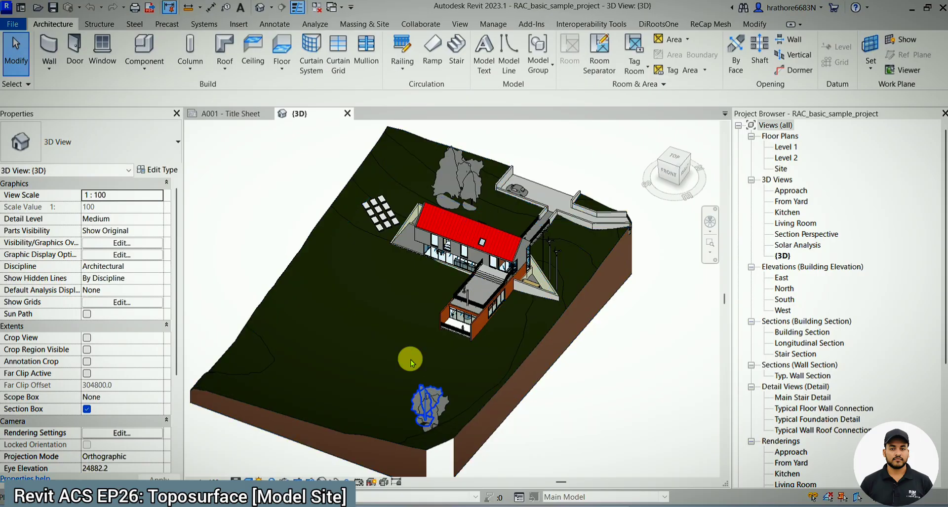
{"action": "scroll", "coordinate": [509, 253], "scroll_direction": "up", "scroll_amount": 1}
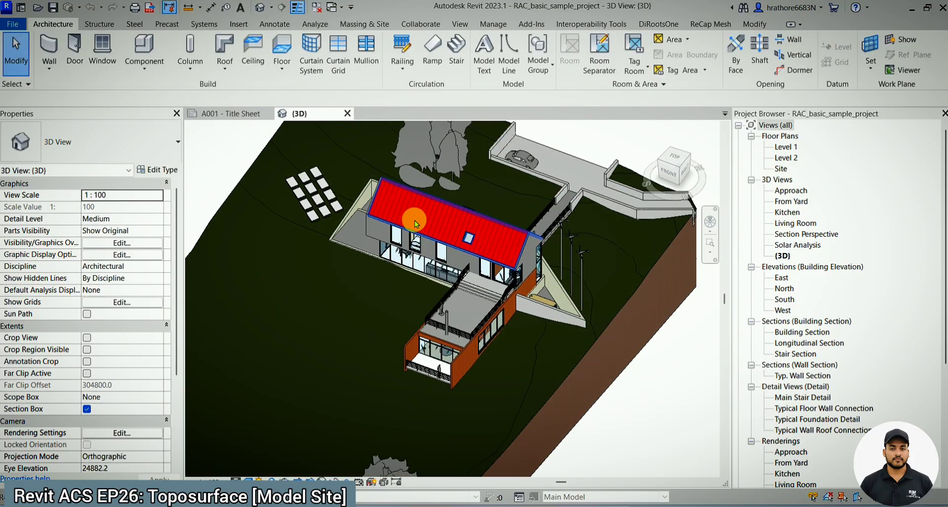
{"action": "scroll", "coordinate": [415, 223], "scroll_direction": "down", "scroll_amount": 1}
{"action": "scroll", "coordinate": [506, 191], "scroll_direction": "up", "scroll_amount": 1}
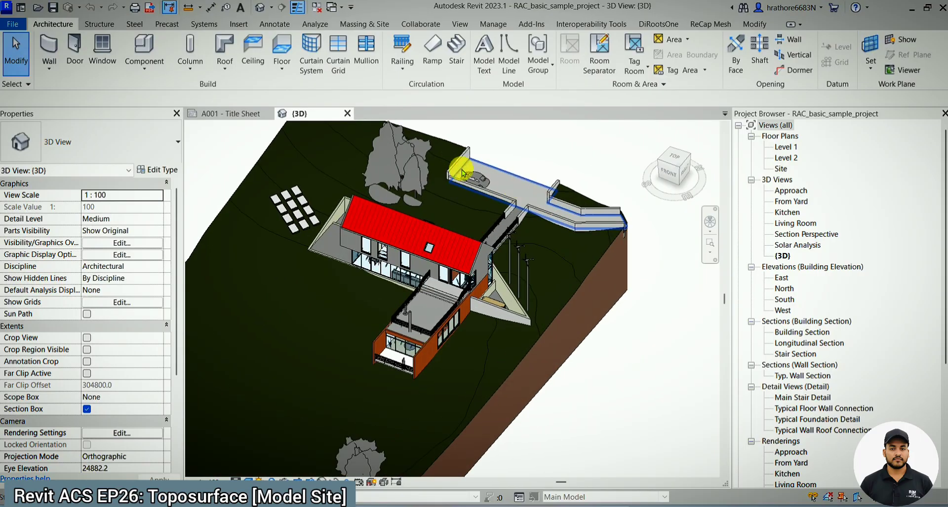
{"action": "scroll", "coordinate": [506, 192], "scroll_direction": "down", "scroll_amount": 1}
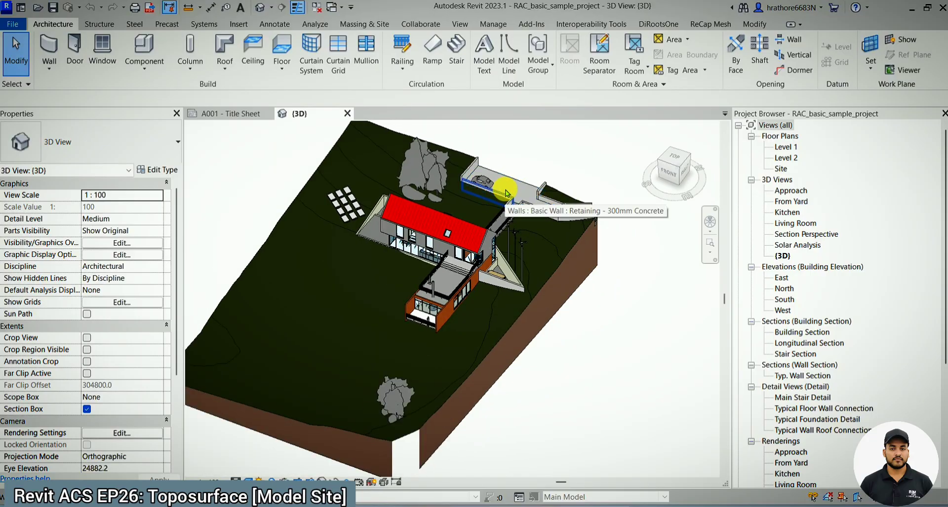
{"action": "scroll", "coordinate": [507, 191], "scroll_direction": "up", "scroll_amount": 1}
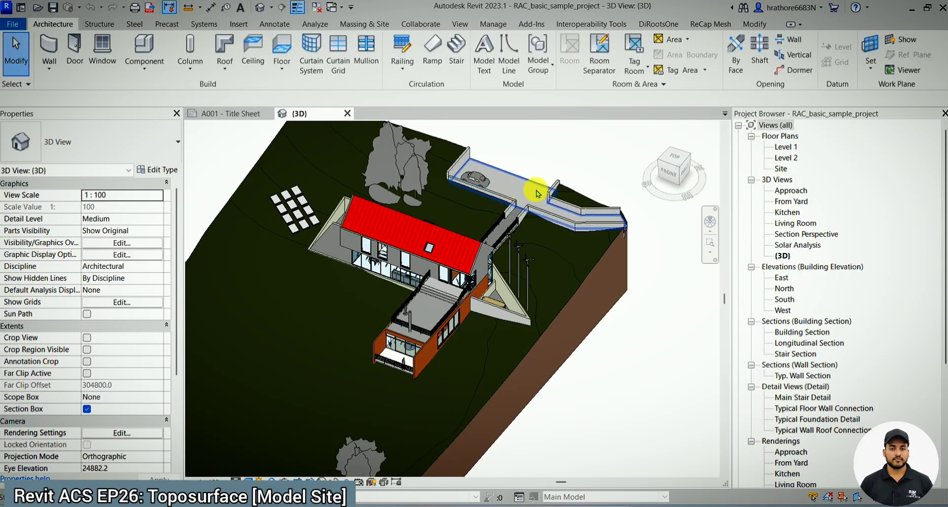
{"action": "scroll", "coordinate": [537, 193], "scroll_direction": "down", "scroll_amount": 1}
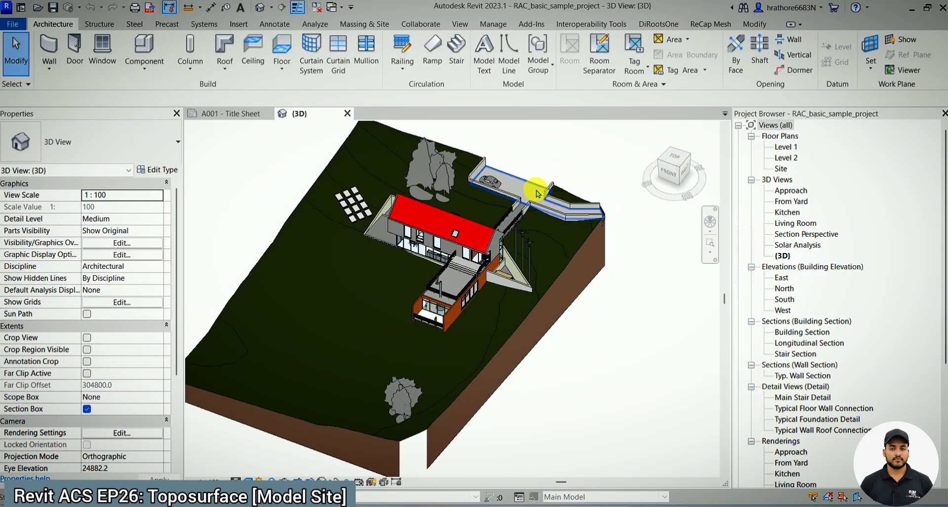
- Review the Model Site tools, including Toposurface, against the sample project's main topography surface
{"action": "left_click", "coordinate": [378, 27]}
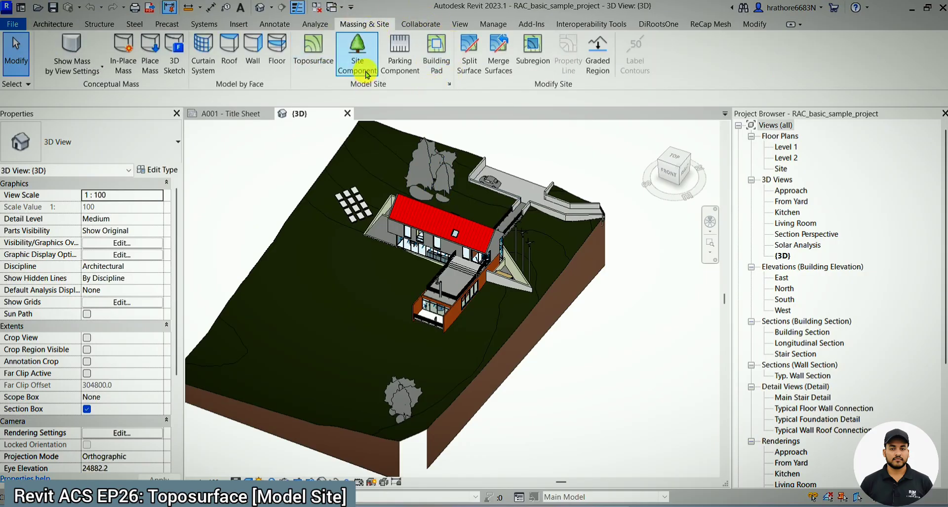
{"action": "scroll", "coordinate": [402, 392], "scroll_direction": "up", "scroll_amount": 2}
{"action": "scroll", "coordinate": [402, 392], "scroll_direction": "down", "scroll_amount": 3}
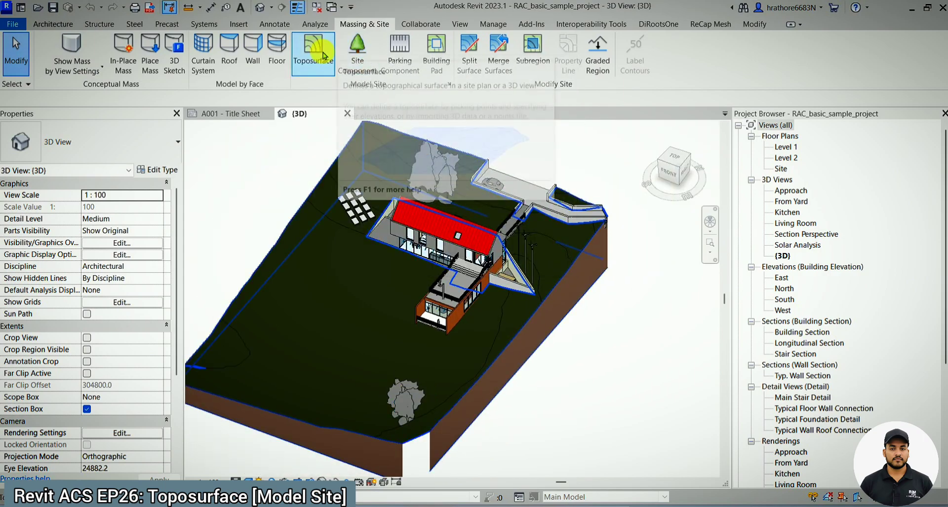
{"action": "left_click", "coordinate": [467, 367]}
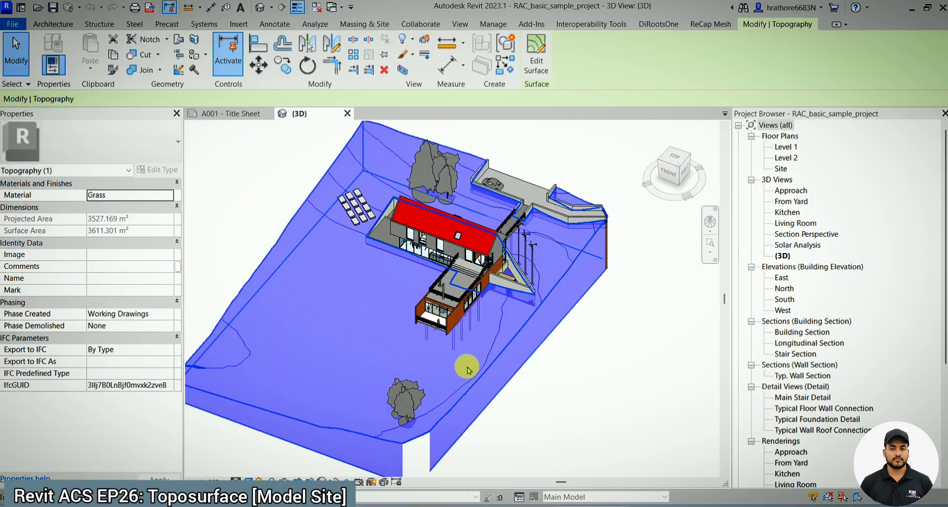
{"action": "scroll", "coordinate": [542, 385], "scroll_direction": "down", "scroll_amount": 2}
{"action": "left_click", "coordinate": [543, 383]}
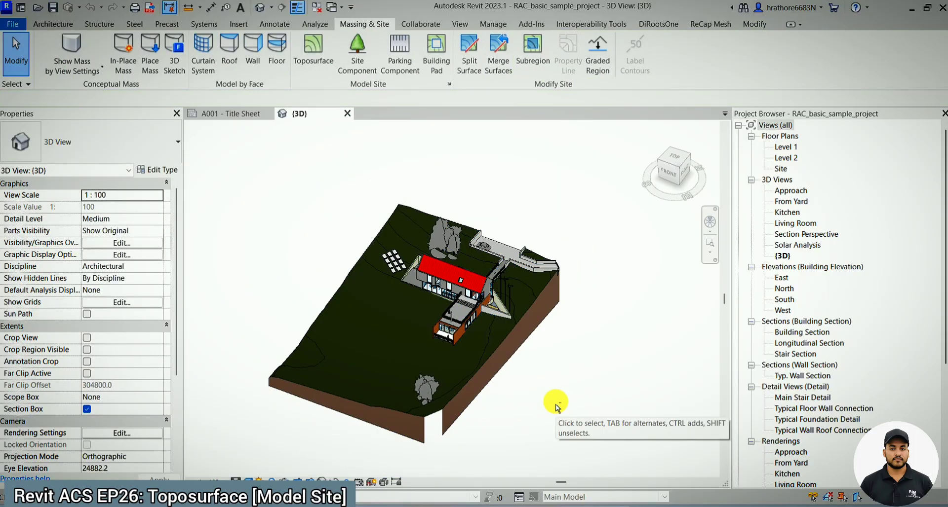
{"action": "middle_click_drag", "start_coordinate": [556, 406], "coordinate": [535, 364], "text": "shift"}
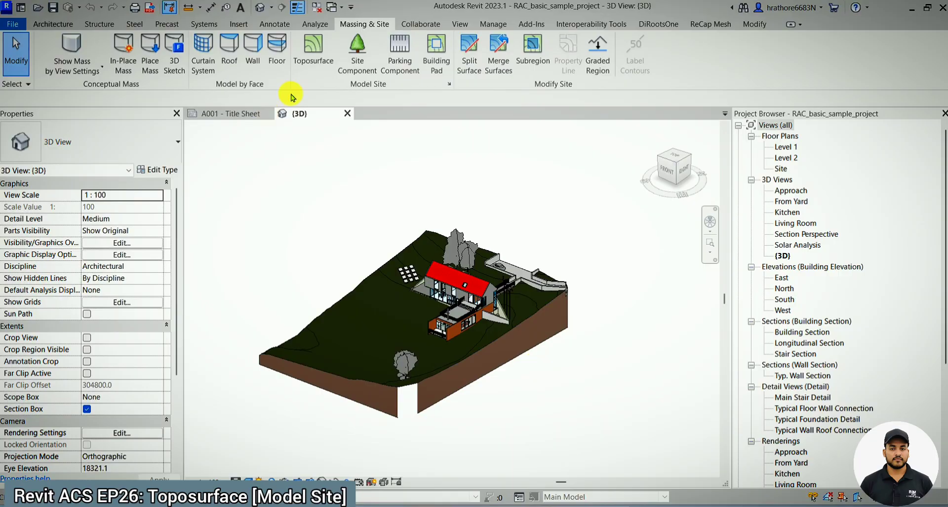
- Read the Building Pad tool's description and inspect the house, bridge railing and driveway on the site
{"action": "scroll", "coordinate": [582, 285], "scroll_direction": "up", "scroll_amount": 2}
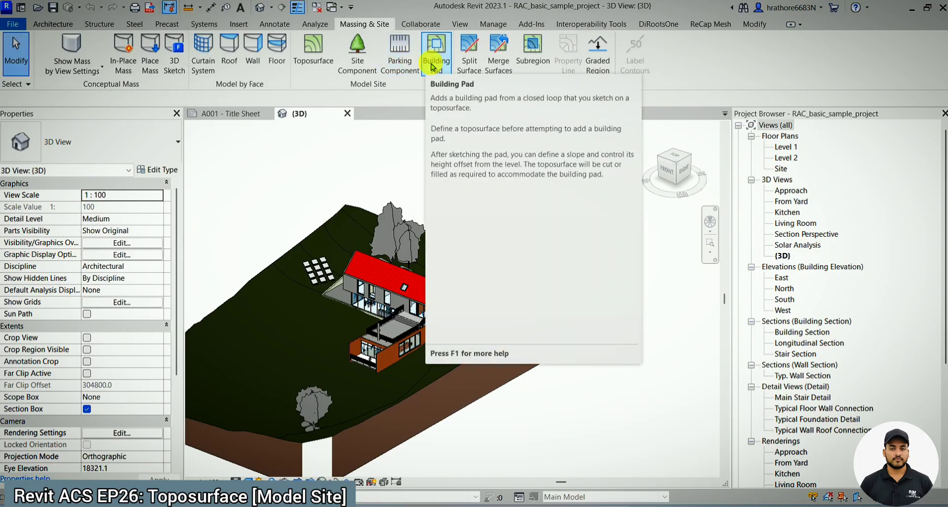
{"action": "scroll", "coordinate": [334, 296], "scroll_direction": "up", "scroll_amount": 3}
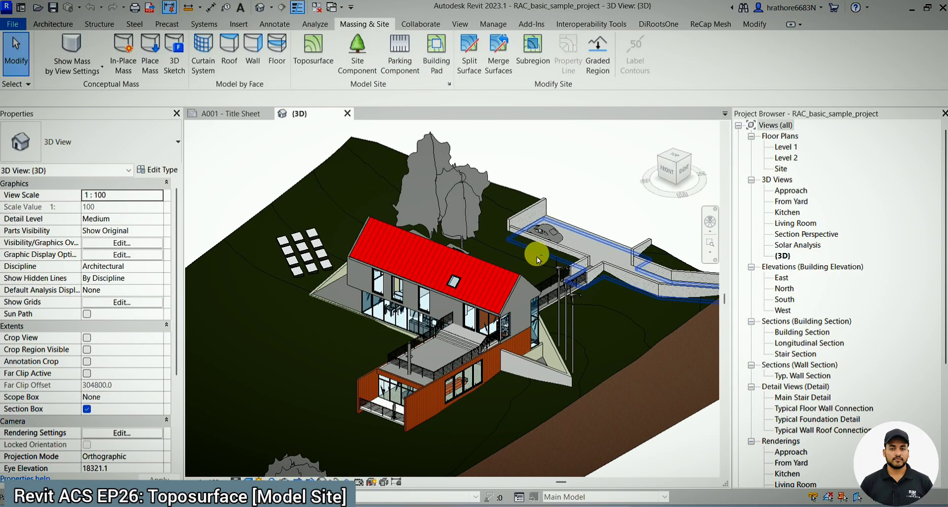
{"action": "scroll", "coordinate": [556, 201], "scroll_direction": "down", "scroll_amount": 3}
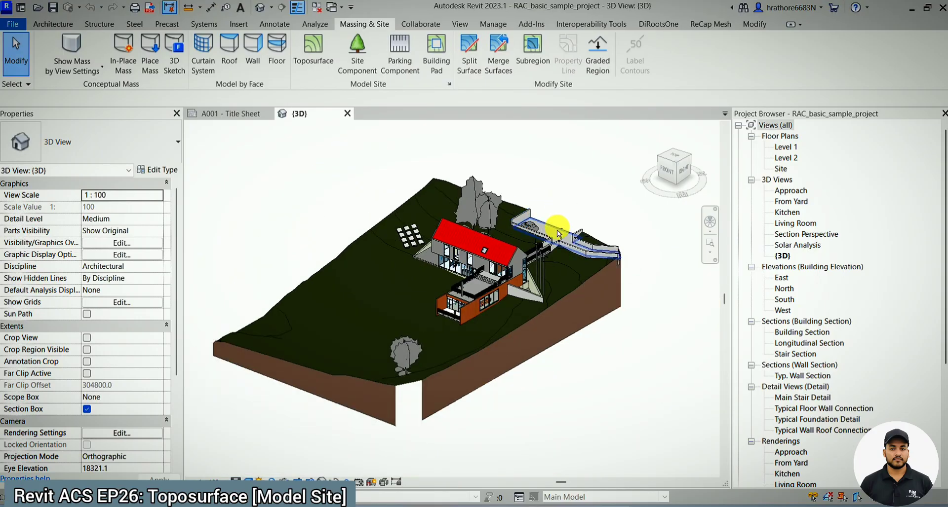
{"action": "left_click", "coordinate": [553, 245]}
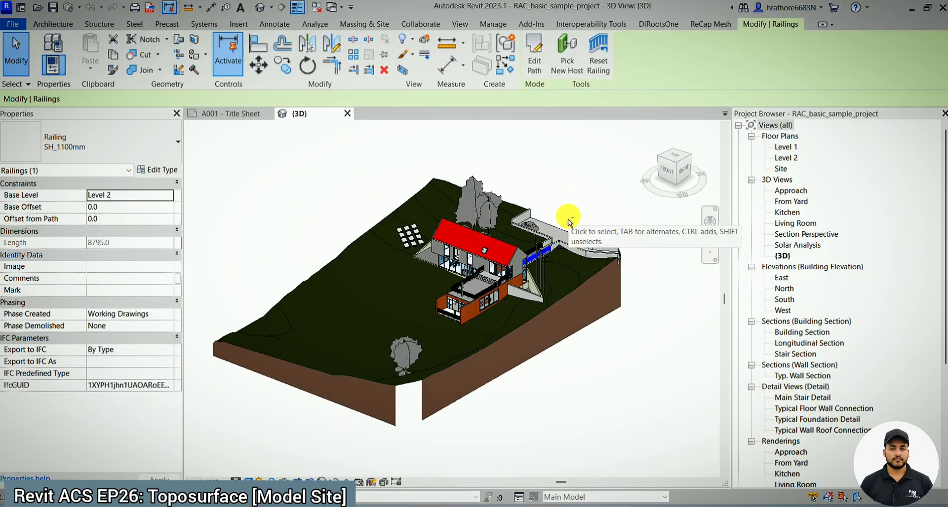
{"action": "scroll", "coordinate": [551, 184], "scroll_direction": "down", "scroll_amount": 2}
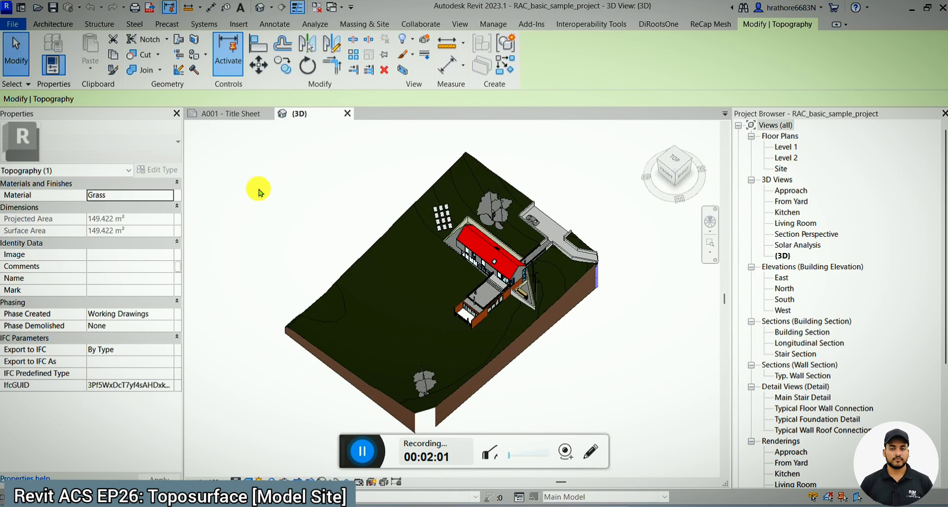
- Bring back the massing and site tools and clear the topography selection
{"action": "left_click", "coordinate": [364, 24]}
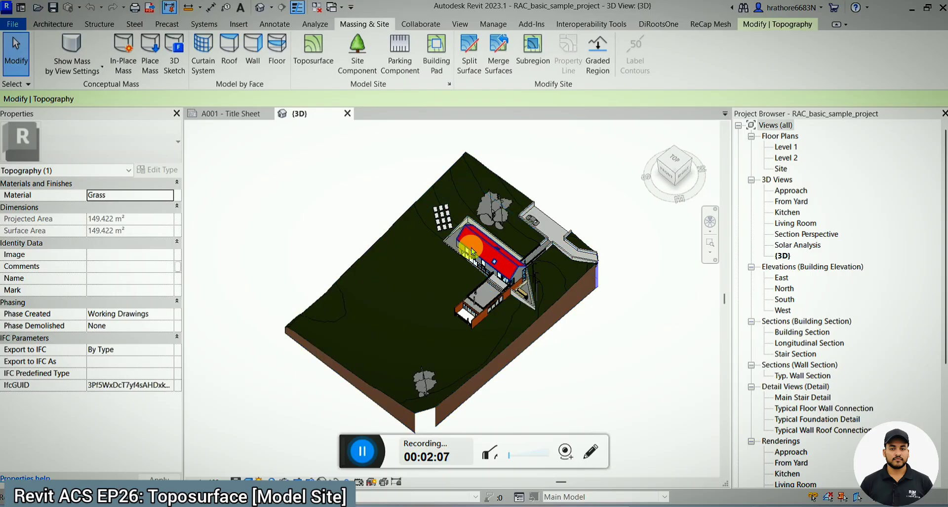
{"action": "scroll", "coordinate": [427, 206], "scroll_direction": "down", "scroll_amount": 3}
{"action": "scroll", "coordinate": [434, 282], "scroll_direction": "up", "scroll_amount": 4}
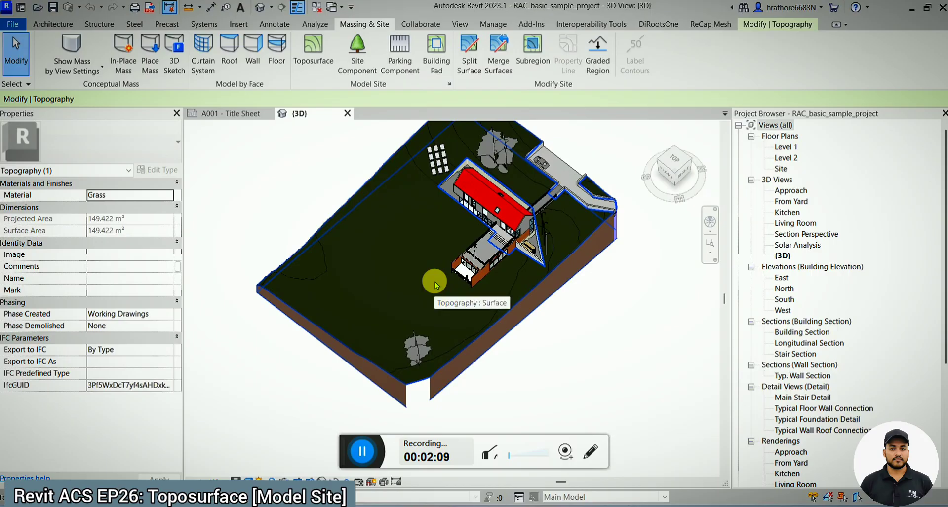
{"action": "left_click", "coordinate": [352, 455]}
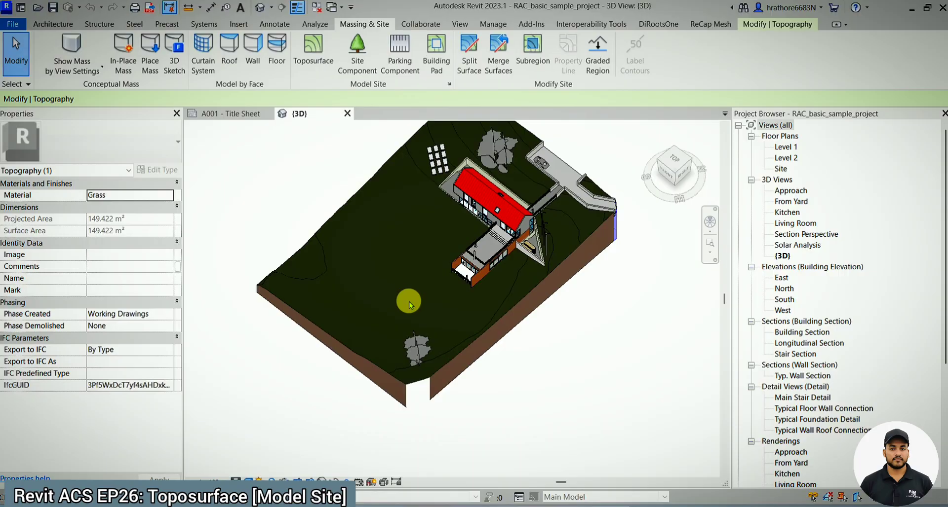
{"action": "left_click", "coordinate": [488, 347]}
{"action": "key", "text": "Escape"}
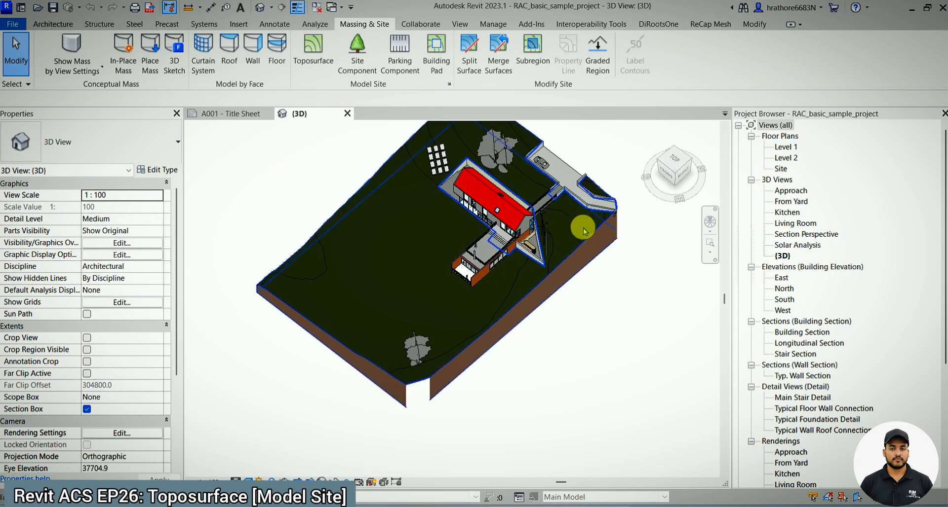
- Examine the whole sample site and its terrain edges from a lower viewing angle
{"action": "scroll", "coordinate": [423, 356], "scroll_direction": "down", "scroll_amount": 1}
{"action": "scroll", "coordinate": [475, 267], "scroll_direction": "up", "scroll_amount": 2}
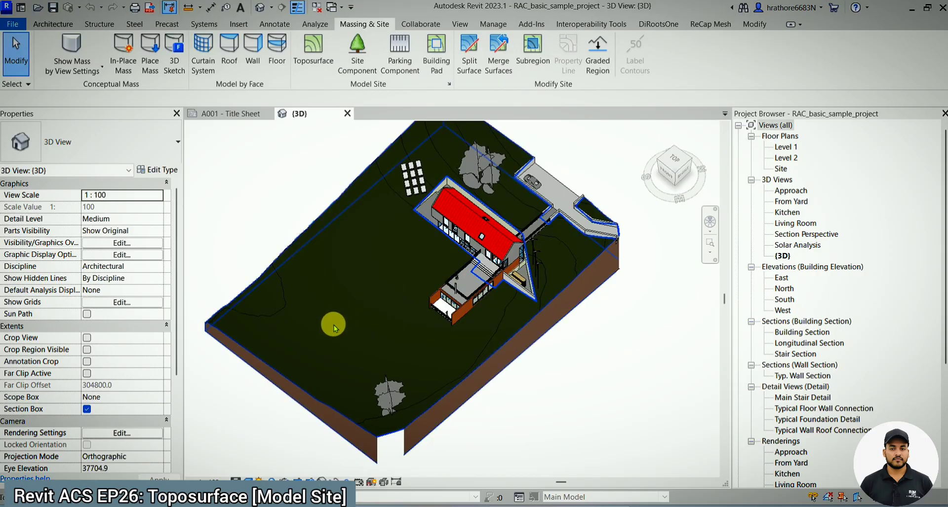
{"action": "scroll", "coordinate": [332, 323], "scroll_direction": "down", "scroll_amount": 1}
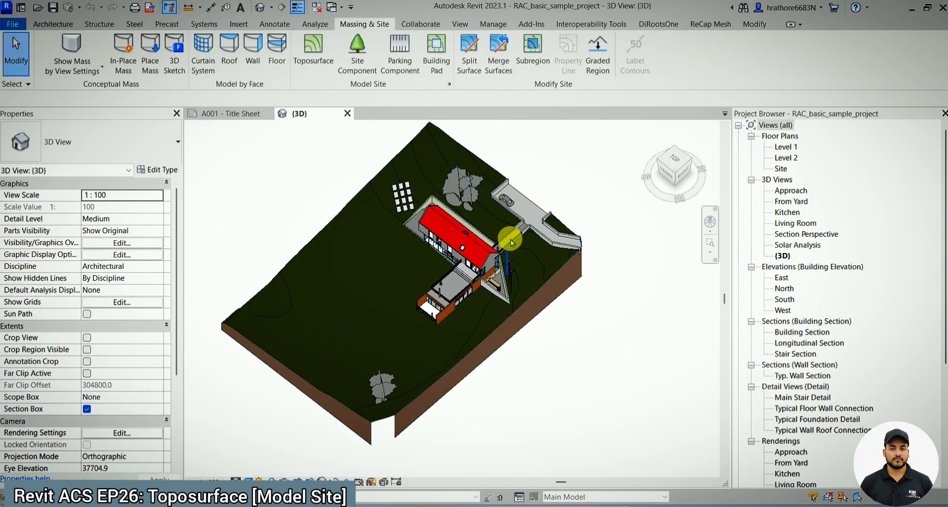
{"action": "scroll", "coordinate": [503, 227], "scroll_direction": "up", "scroll_amount": 2}
{"action": "middle_click_drag", "start_coordinate": [537, 267], "coordinate": [554, 197], "text": "shift"}
{"action": "scroll", "coordinate": [473, 258], "scroll_direction": "up", "scroll_amount": 1}
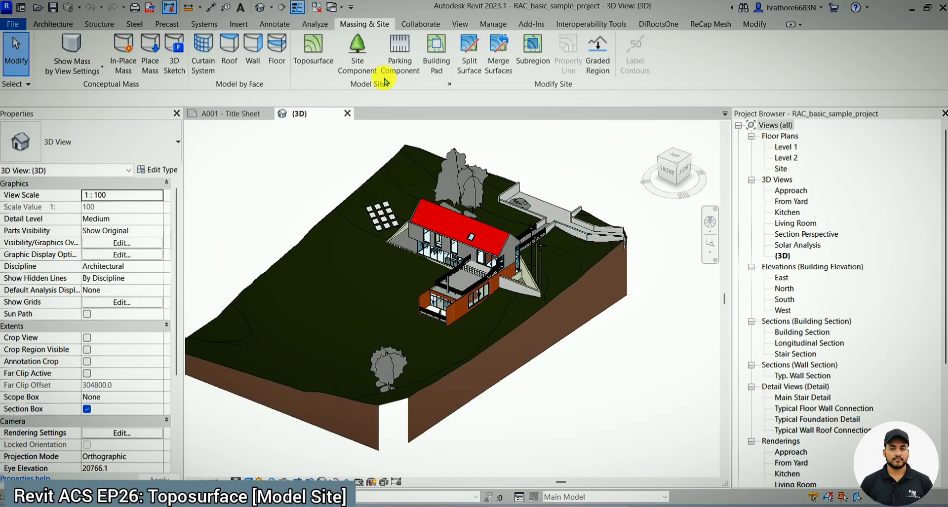
- Switch to the open BIM For Construction_Revit Project and show its whole site from the top in the 3D view
{"action": "left_click", "coordinate": [910, 10]}
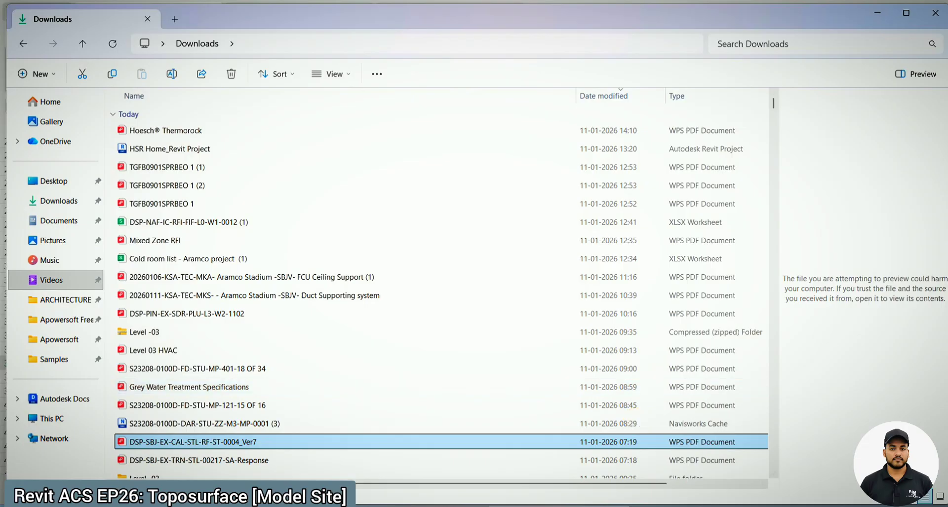
{"action": "left_click", "coordinate": [577, 506]}
{"action": "left_click", "coordinate": [557, 464]}
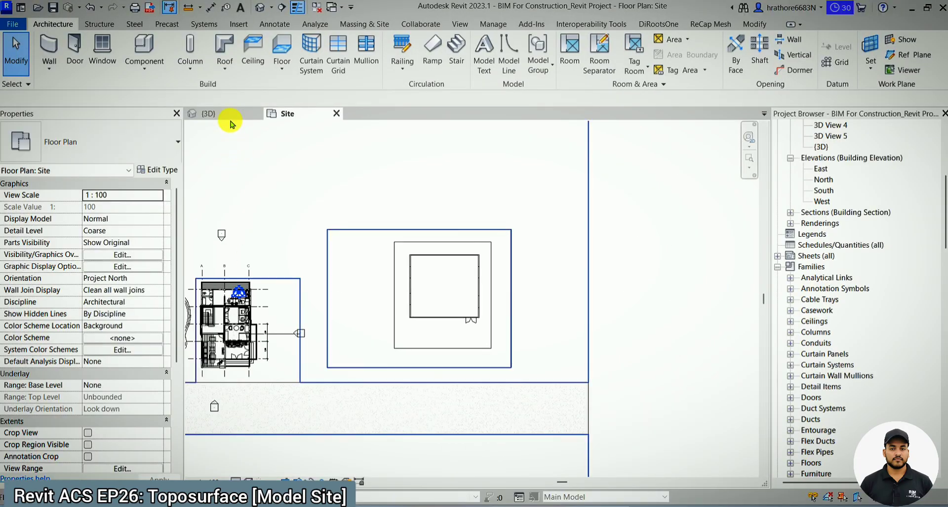
{"action": "left_click", "coordinate": [208, 114]}
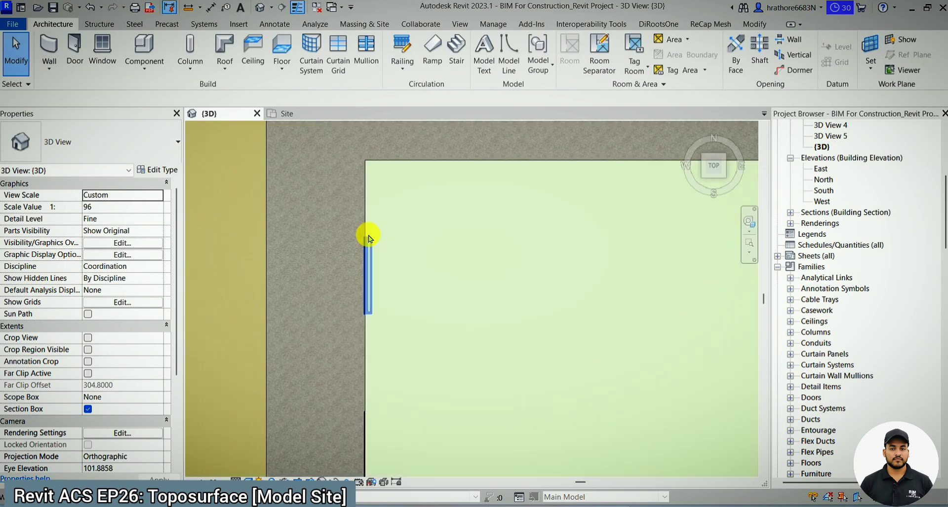
{"action": "scroll", "coordinate": [365, 238], "scroll_direction": "down", "scroll_amount": 5}
{"action": "middle_click_drag", "start_coordinate": [536, 335], "coordinate": [402, 383], "text": "shift"}
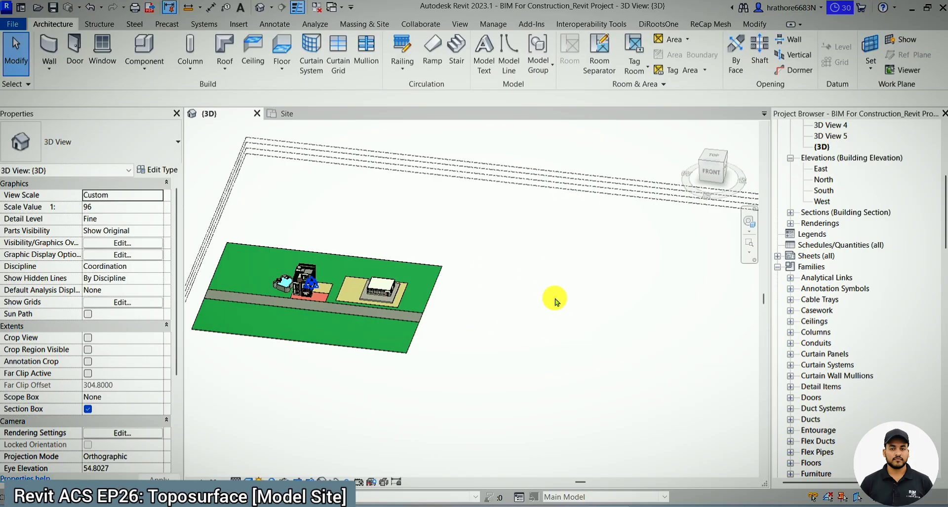
{"action": "left_click", "coordinate": [714, 158]}
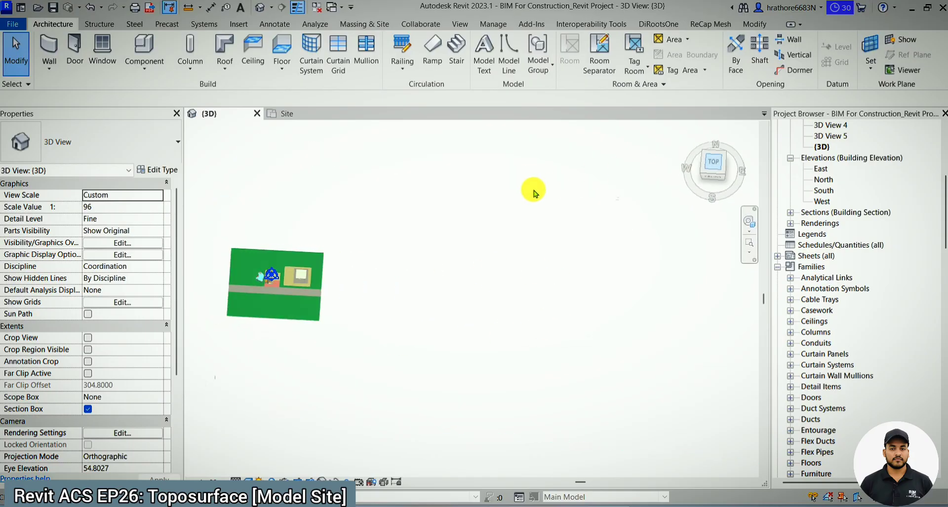
- Open the project's Site floor plan and dismiss the save reminder without saving
{"action": "scroll", "coordinate": [857, 189], "scroll_direction": "up", "scroll_amount": 1}
{"action": "scroll", "coordinate": [855, 188], "scroll_direction": "up", "scroll_amount": 5}
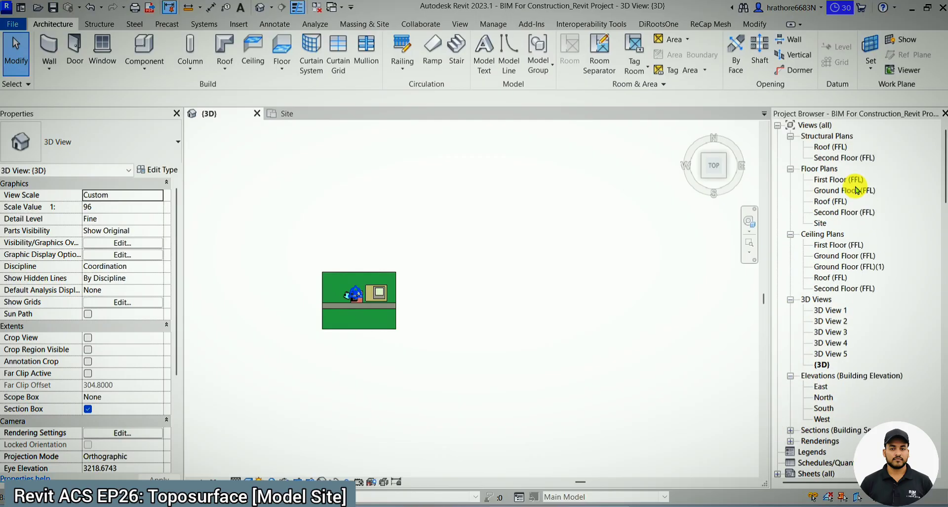
{"action": "left_click", "coordinate": [822, 224]}
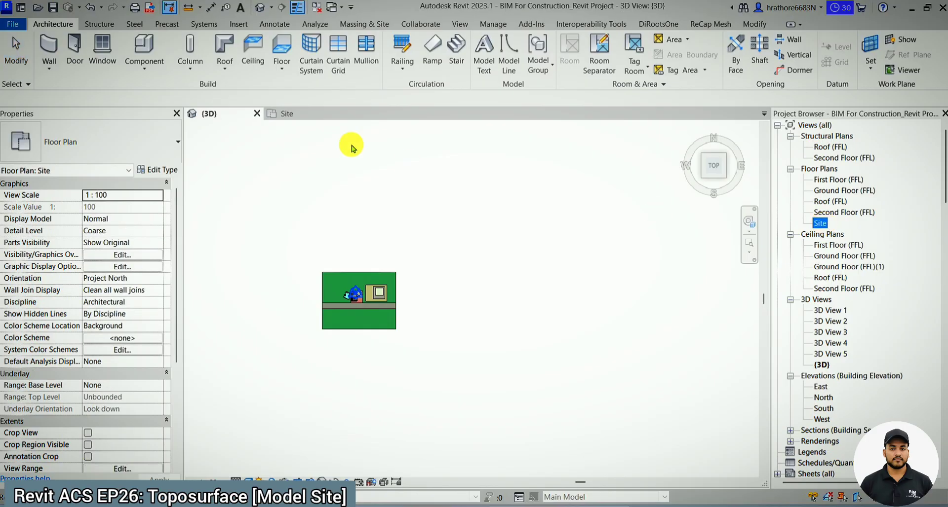
{"action": "left_click", "coordinate": [296, 114]}
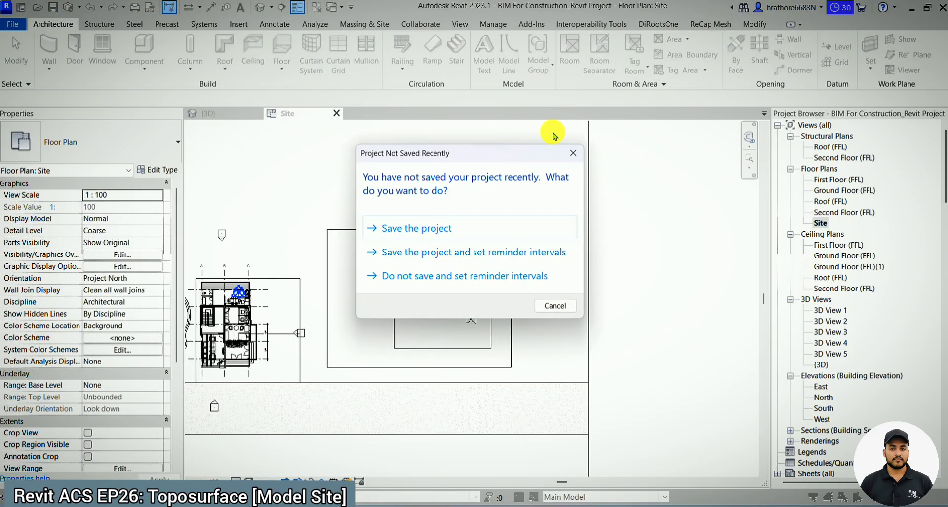
{"action": "left_click", "coordinate": [573, 153]}
- Compare the site's top view in 3D with the Site floor plan, ending on the whole plan
{"action": "left_click", "coordinate": [228, 116]}
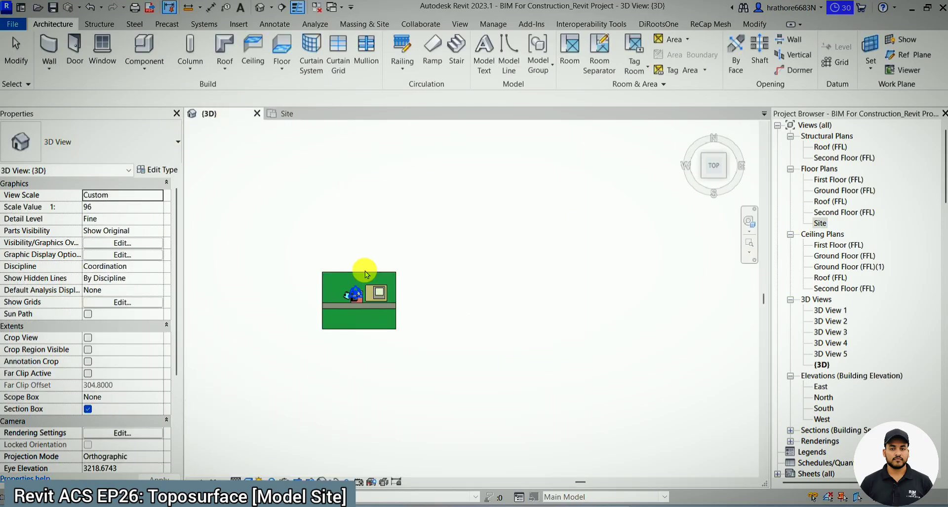
{"action": "scroll", "coordinate": [408, 303], "scroll_direction": "up", "scroll_amount": 3}
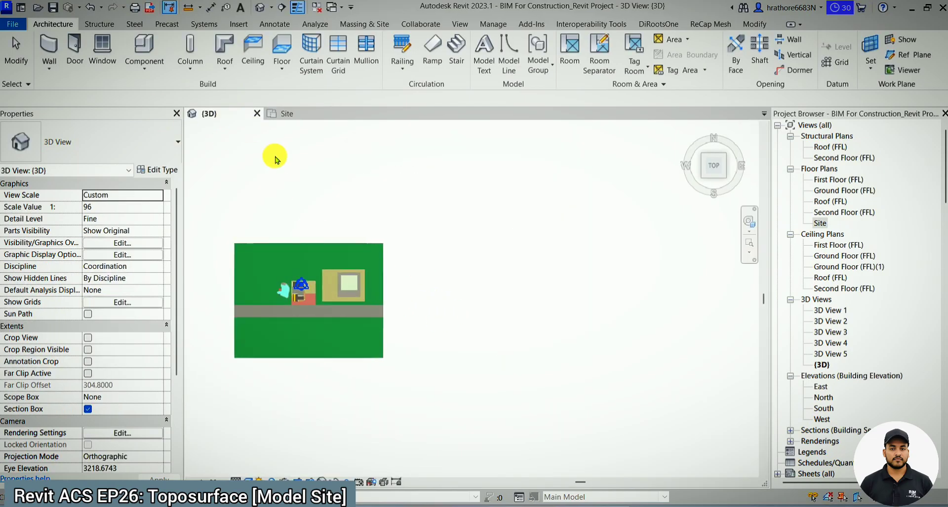
{"action": "left_click", "coordinate": [296, 113]}
{"action": "scroll", "coordinate": [310, 258], "scroll_direction": "down", "scroll_amount": 3}
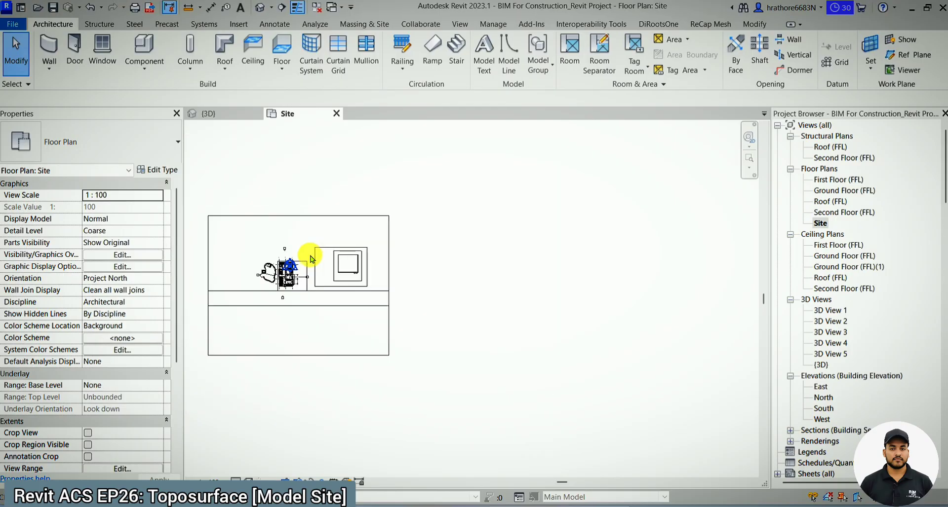
- Bring up the massing and site tools and study the contour lines illustration in Snagit Editor before returning to Revit
{"action": "left_click", "coordinate": [360, 22]}
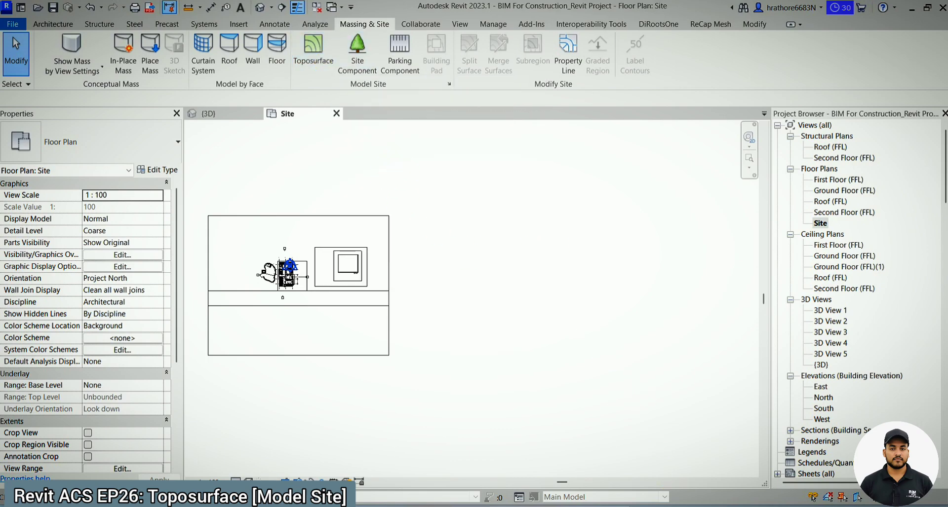
{"action": "left_click", "coordinate": [686, 506]}
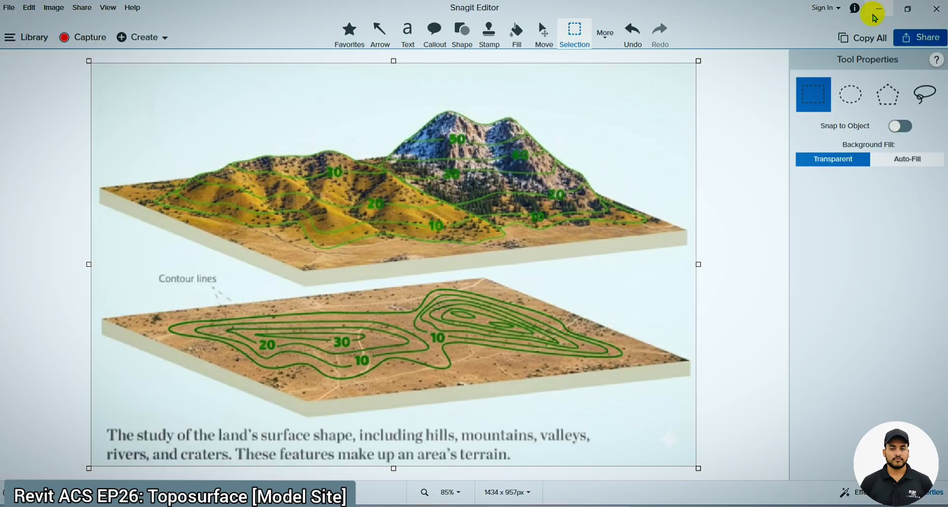
{"action": "left_click", "coordinate": [877, 8]}
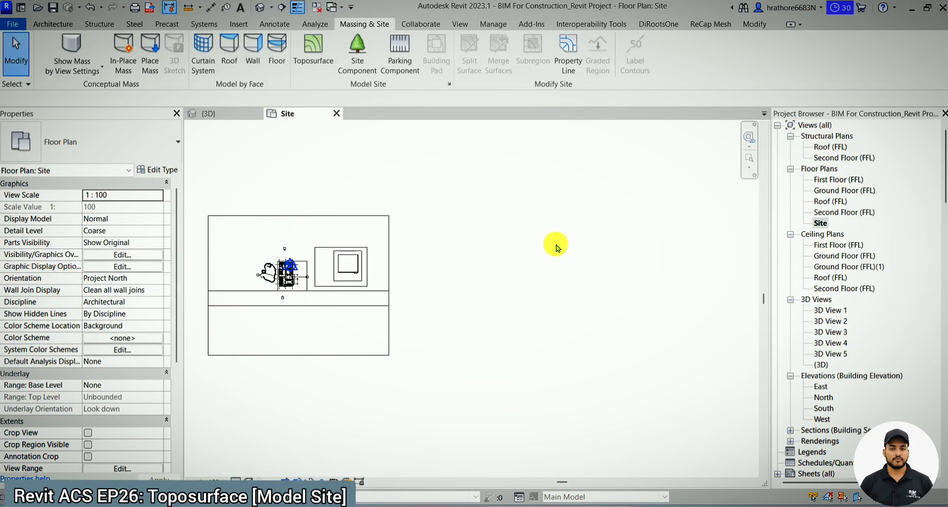
- Start a toposurface at absolute elevation 0 and place five points forming a closed outline beside the existing site
{"action": "left_click", "coordinate": [317, 60]}
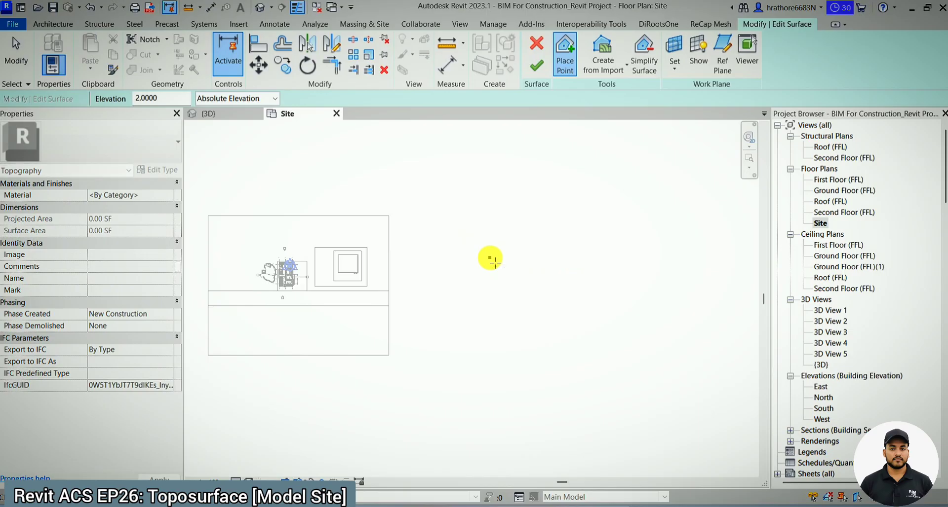
{"action": "scroll", "coordinate": [490, 259], "scroll_direction": "up", "scroll_amount": 2}
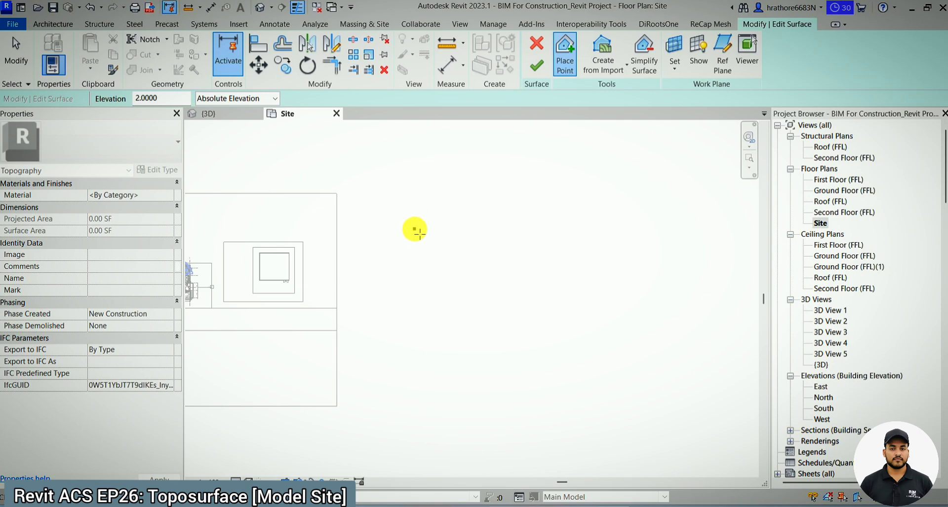
{"action": "left_click", "coordinate": [170, 100]}
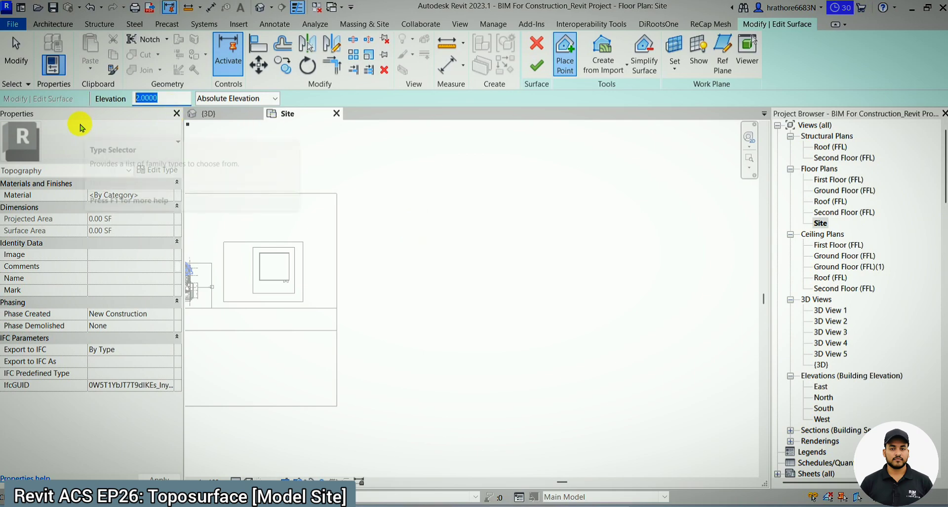
{"action": "type", "text": "0"}
{"action": "key", "text": "Return"}
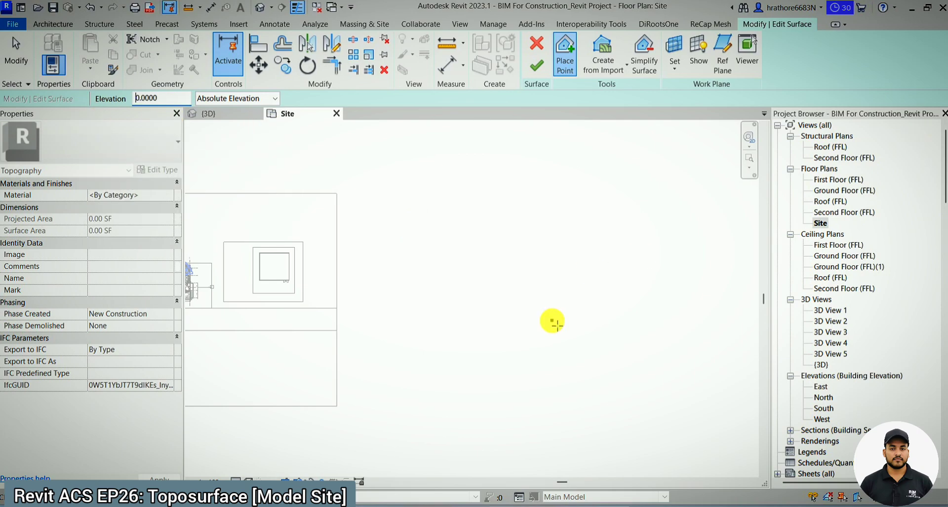
{"action": "left_click", "coordinate": [403, 224]}
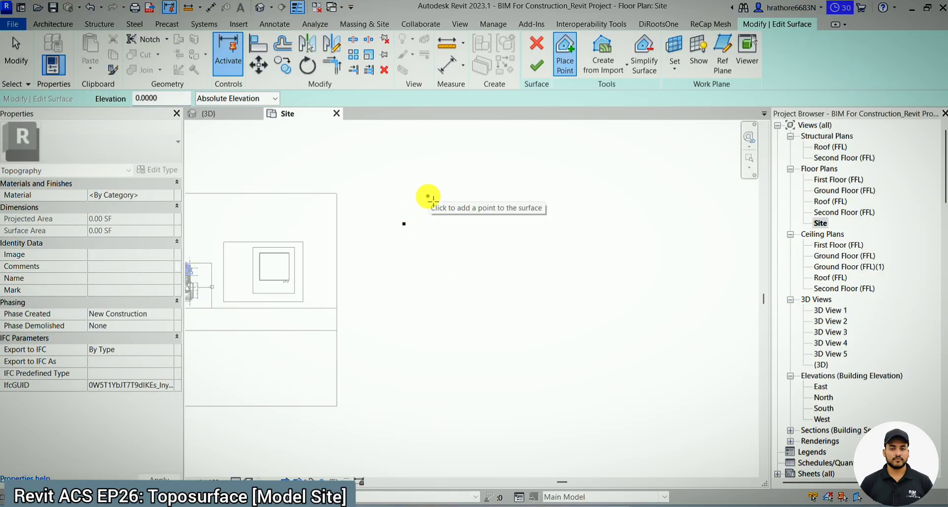
{"action": "left_click", "coordinate": [425, 196]}
{"action": "left_click", "coordinate": [468, 197]}
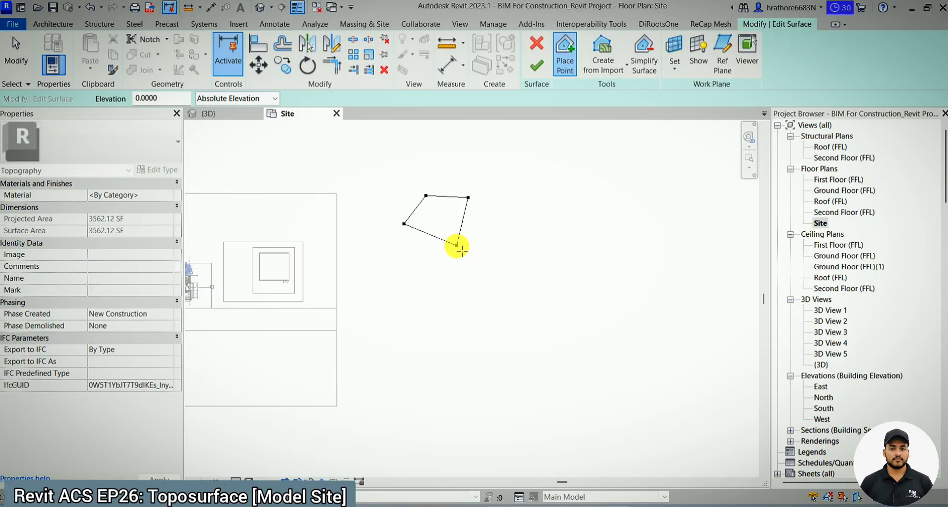
{"action": "scroll", "coordinate": [460, 250], "scroll_direction": "up", "scroll_amount": 2}
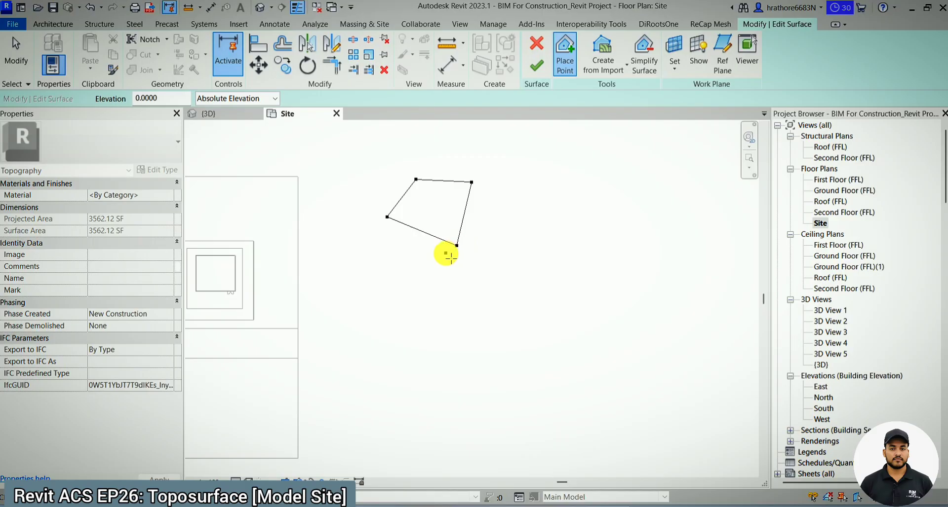
{"action": "left_click", "coordinate": [408, 254]}
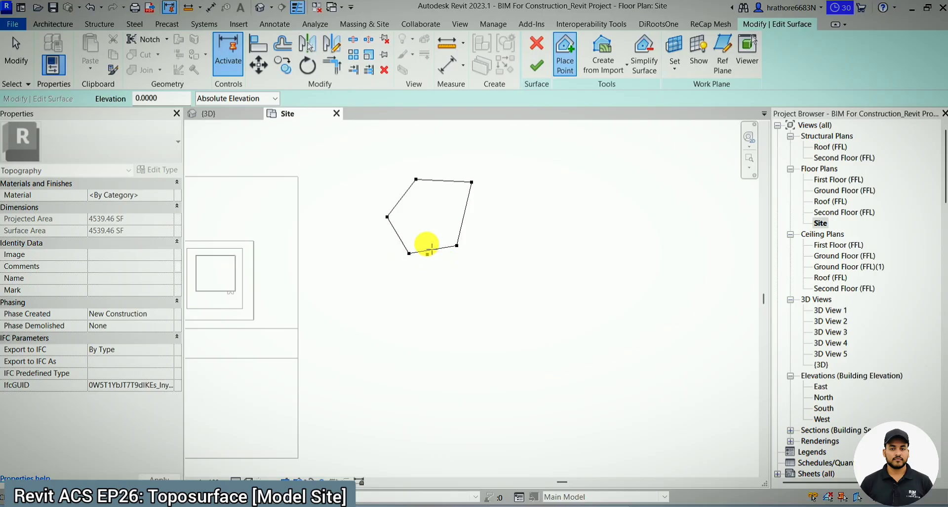
- Set the point elevation to 3 and quit the toposurface, discarding its changes
{"action": "double_click", "coordinate": [157, 98]}
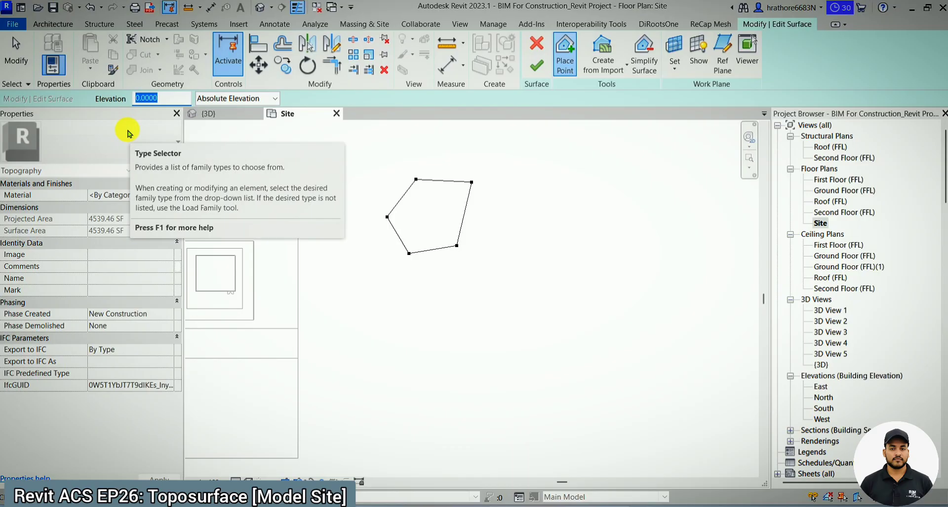
{"action": "key", "text": "BackSpace"}
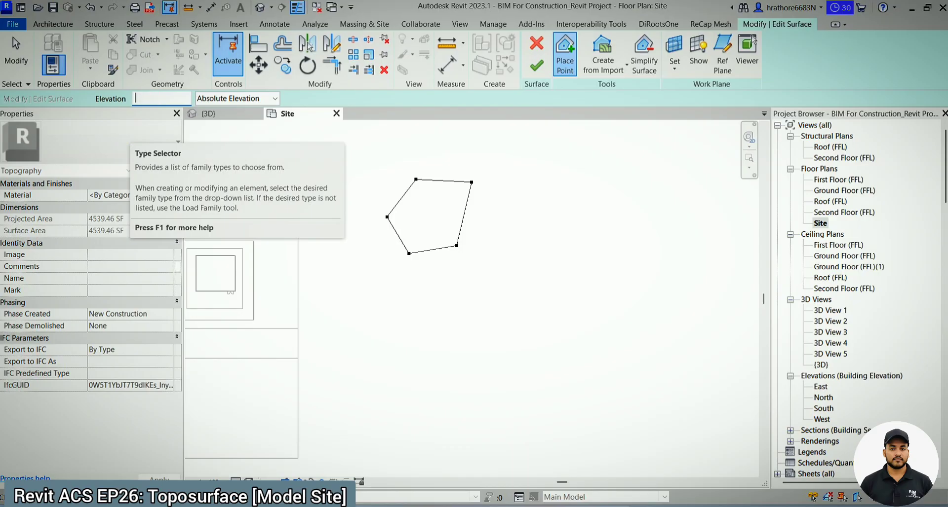
{"action": "type", "text": "3.0000"}
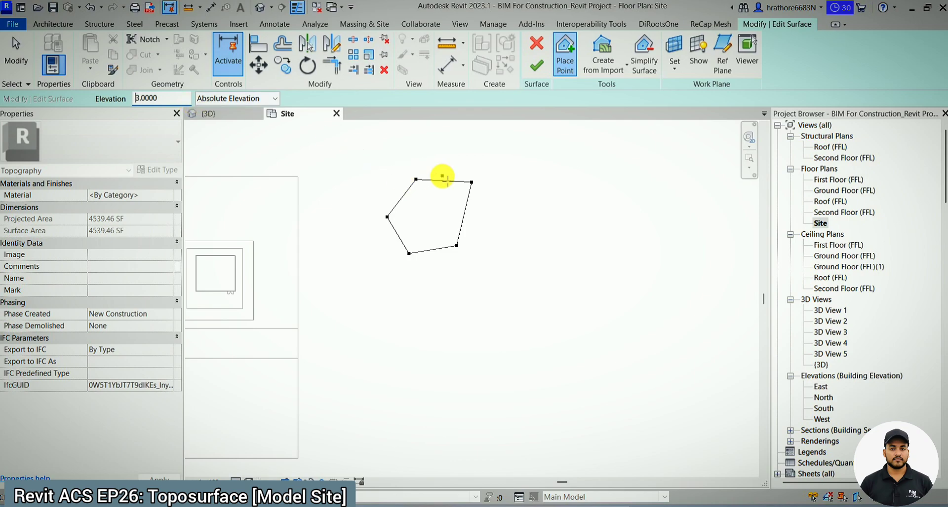
{"action": "type", "text": "un"}
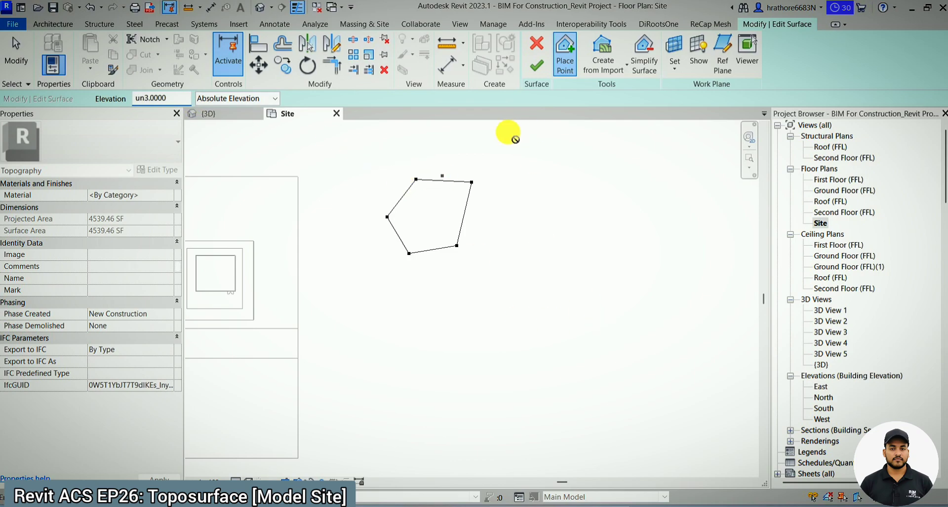
{"action": "key", "text": "BackSpace"}
{"action": "key", "text": "BackSpace"}
{"action": "left_click", "coordinate": [505, 132]}
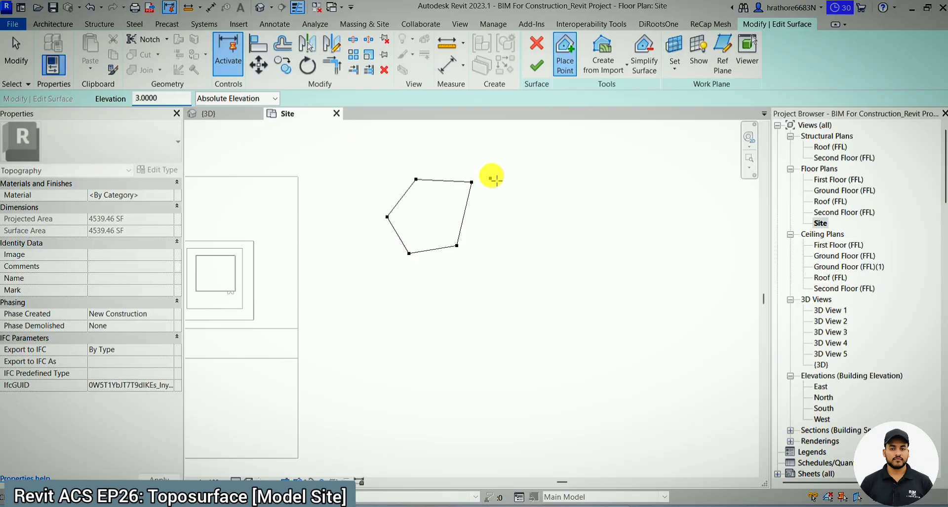
{"action": "left_click", "coordinate": [537, 44]}
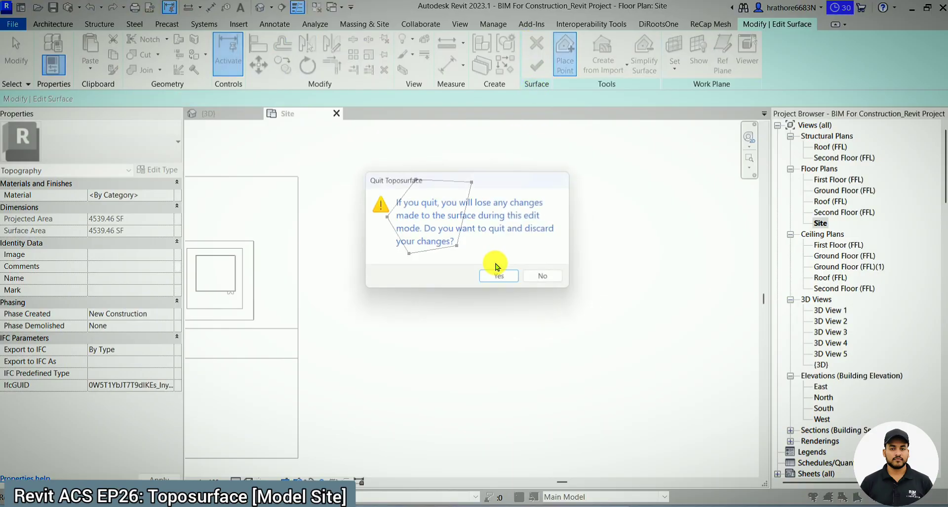
{"action": "left_click", "coordinate": [503, 280]}
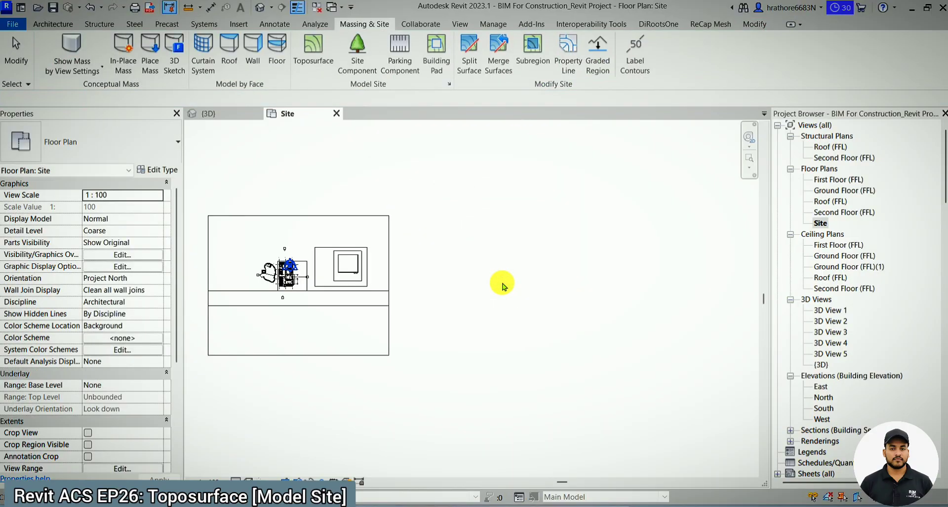
- Check the unit and rounding of the length format in the project units
{"action": "key", "text": "u"}
{"action": "key", "text": "n"}
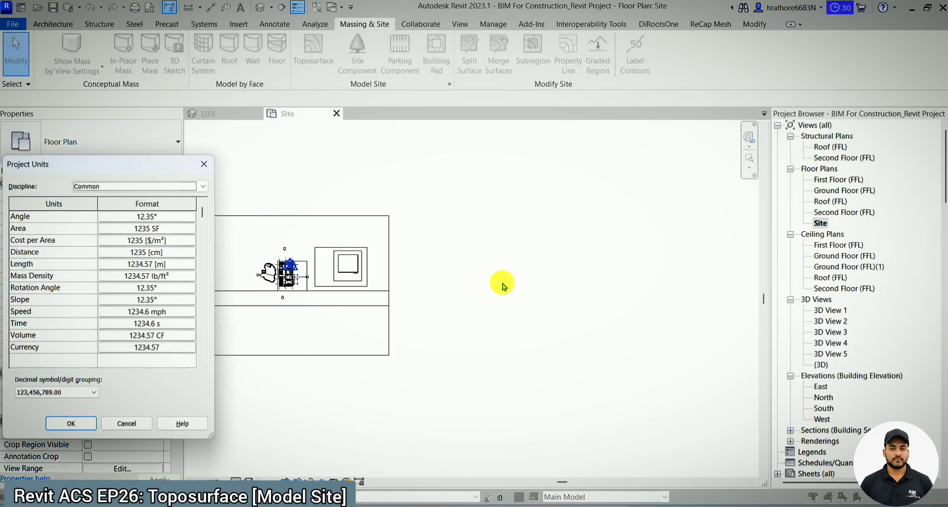
{"action": "left_click", "coordinate": [154, 267]}
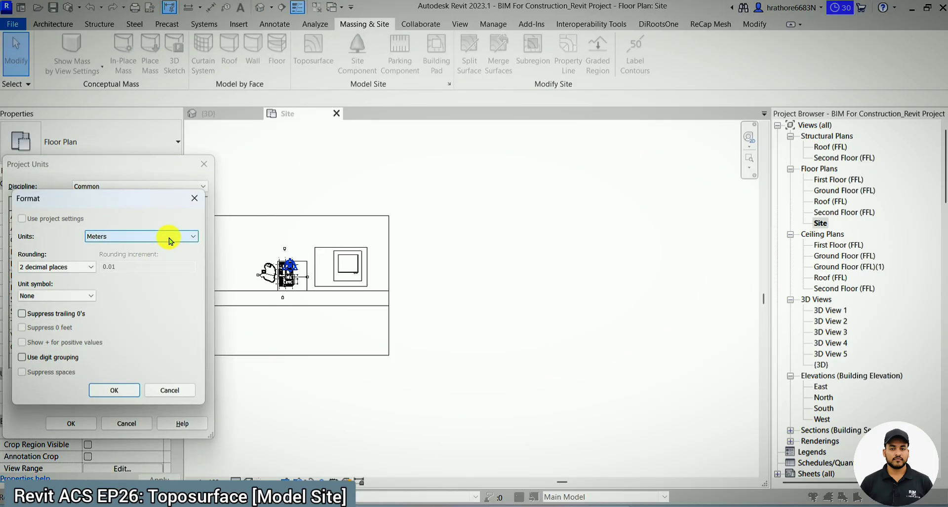
{"action": "left_click", "coordinate": [74, 267]}
{"action": "left_click", "coordinate": [266, 261]}
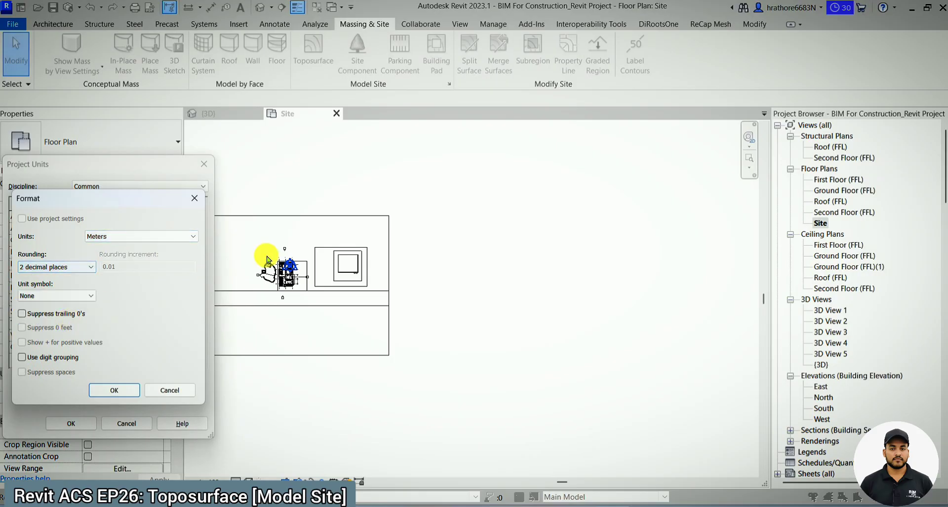
{"action": "key", "text": "Return"}
{"action": "key", "text": "Return"}
- Start a new toposurface and place five points at absolute elevation 0 in a small outline beside the existing site
{"action": "left_click", "coordinate": [314, 49]}
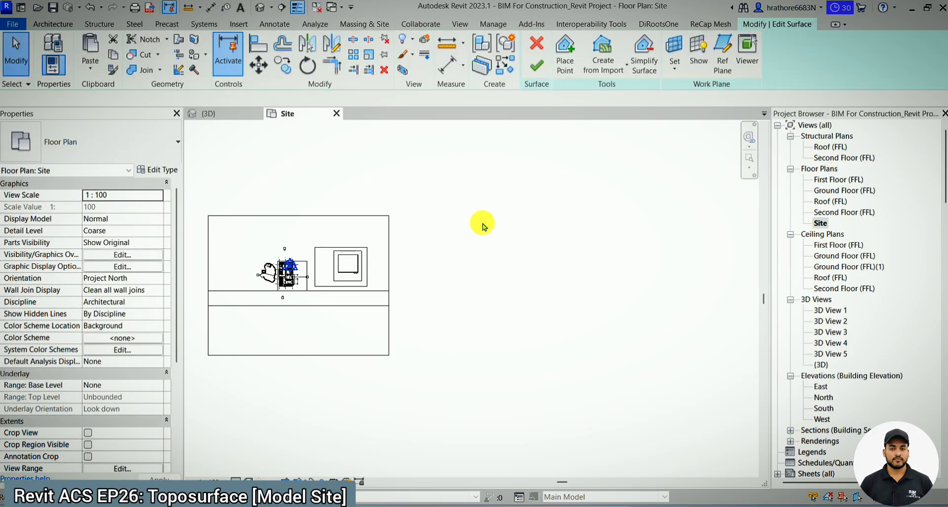
{"action": "left_click_drag", "start_coordinate": [160, 100], "coordinate": [120, 106]}
{"action": "type", "text": "0000"}
{"action": "key", "text": "Return"}
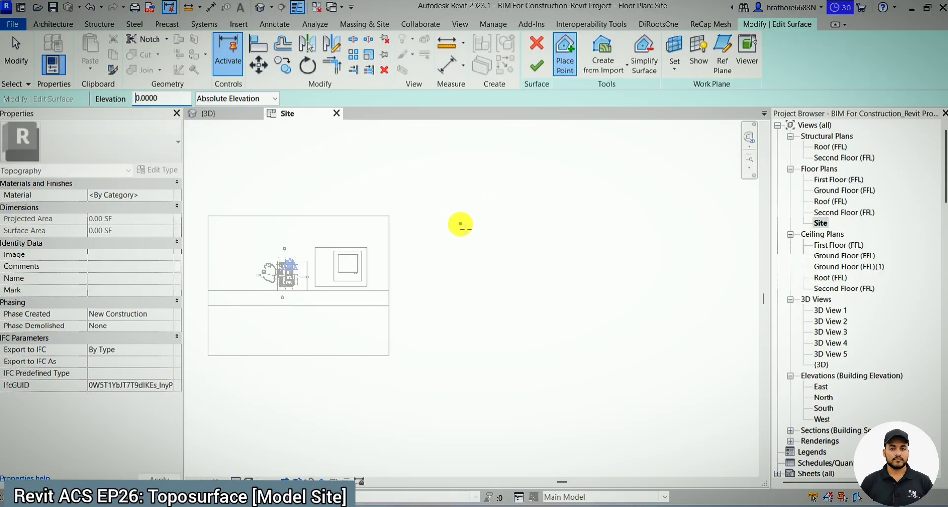
{"action": "scroll", "coordinate": [458, 229], "scroll_direction": "up", "scroll_amount": 1}
{"action": "left_click", "coordinate": [456, 226]}
{"action": "left_click", "coordinate": [506, 218]}
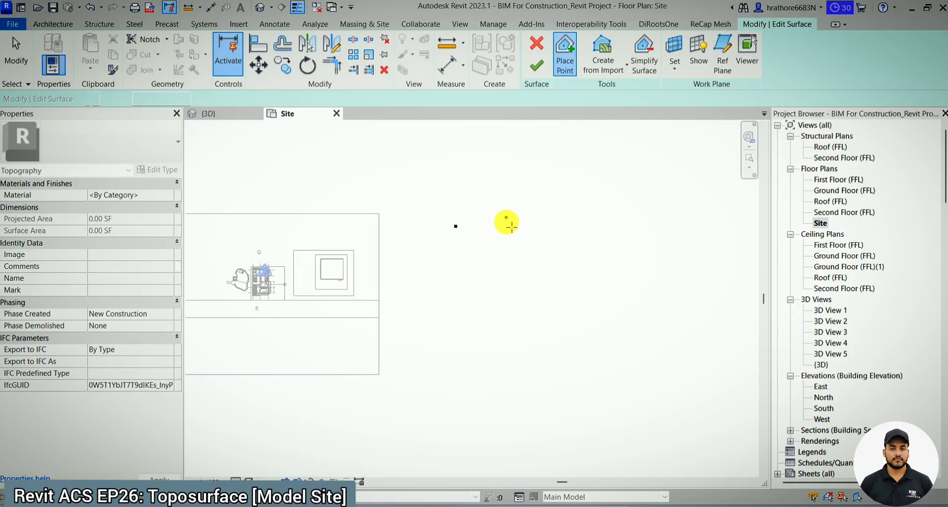
{"action": "left_click", "coordinate": [501, 265]}
{"action": "left_click", "coordinate": [479, 268]}
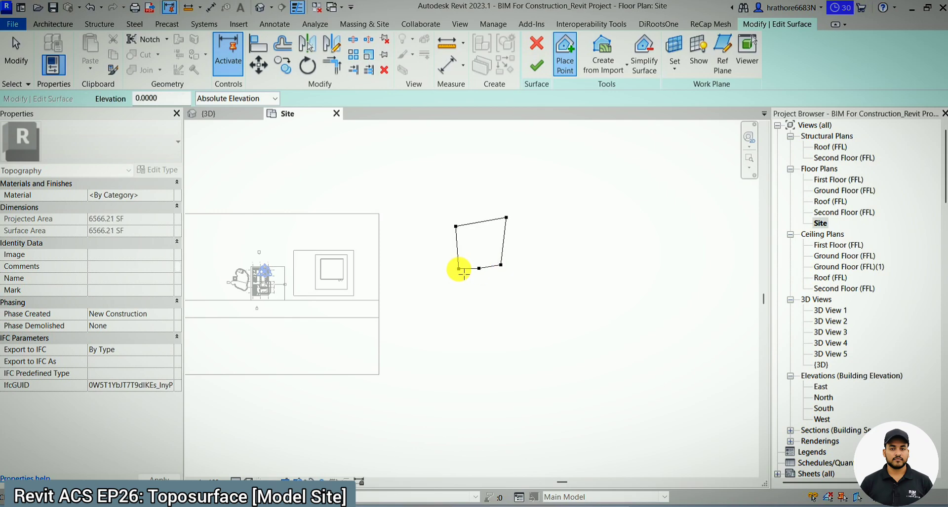
- Set the absolute elevation to 3 and place a wider chain of points around the outer side of the small outline
{"action": "left_click_drag", "start_coordinate": [162, 100], "coordinate": [108, 101]}
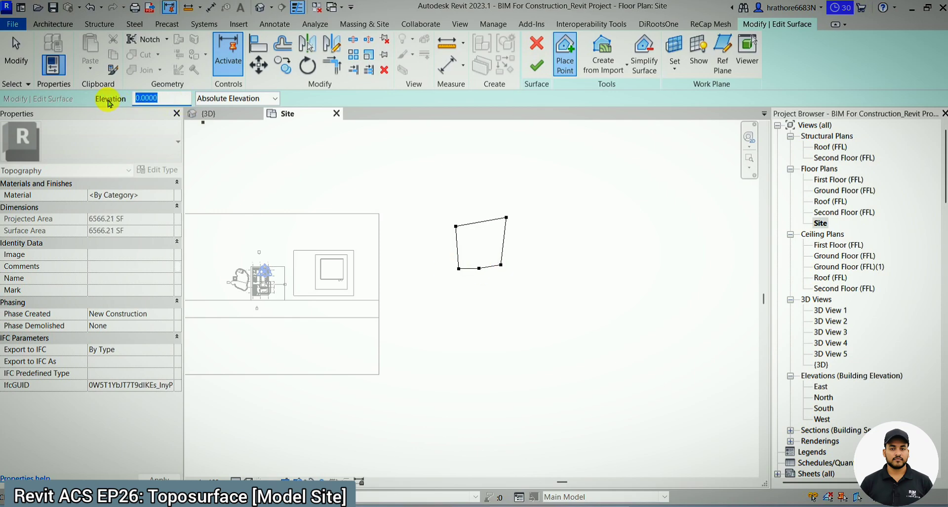
{"action": "type", "text": "3"}
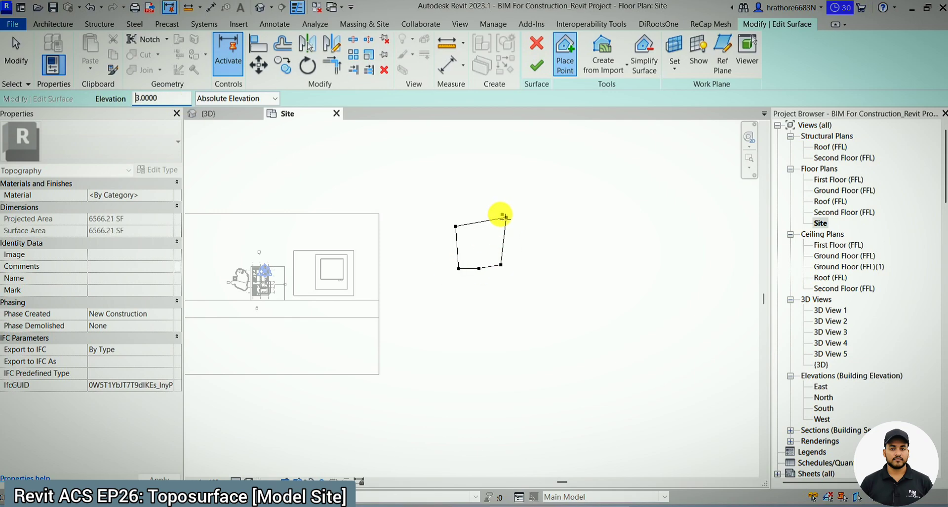
{"action": "left_click", "coordinate": [455, 225]}
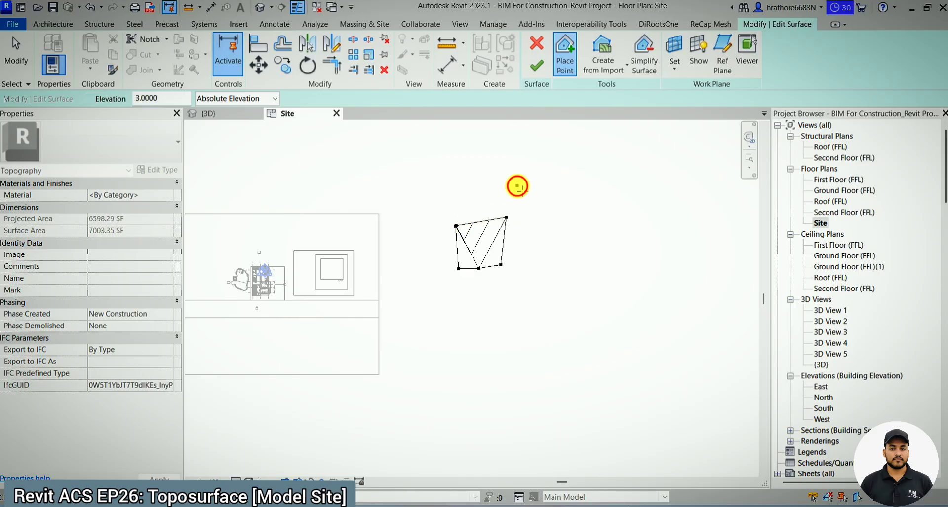
{"action": "left_click", "coordinate": [517, 186]}
{"action": "left_click", "coordinate": [546, 221]}
{"action": "left_click", "coordinate": [570, 289]}
{"action": "left_click", "coordinate": [542, 307]}
{"action": "left_click", "coordinate": [499, 323]}
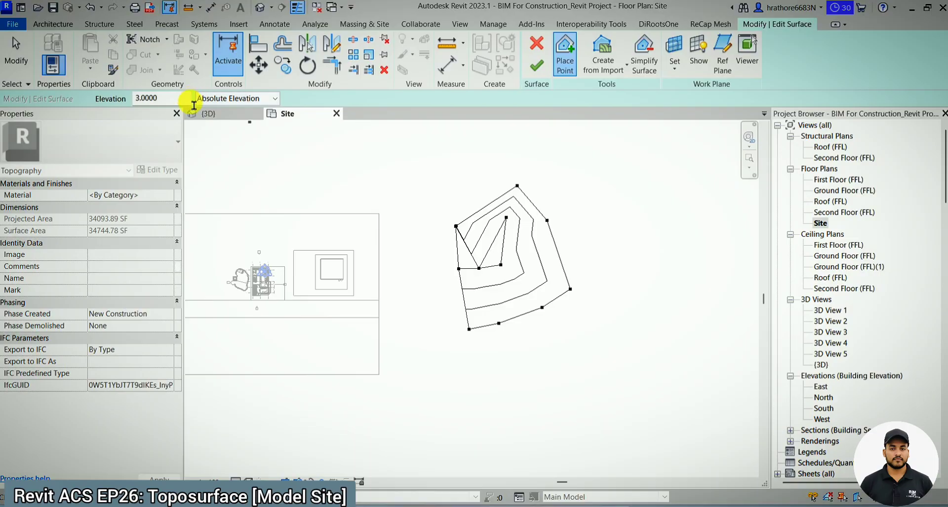
- Set the absolute elevation to 6 and place seven points in a wider chain around the outer side of the elevation 3 points
{"action": "double_click", "coordinate": [141, 99]}
{"action": "type", "text": "6"}
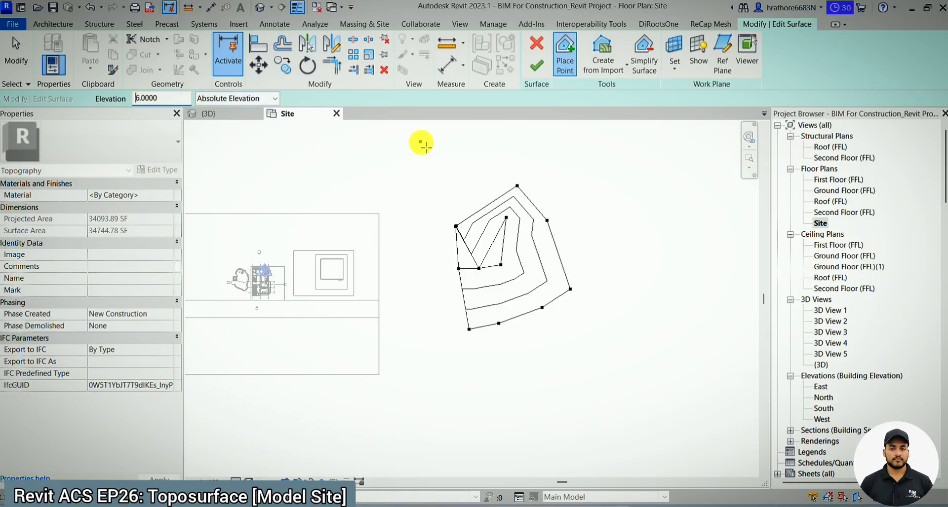
{"action": "left_click", "coordinate": [517, 182]}
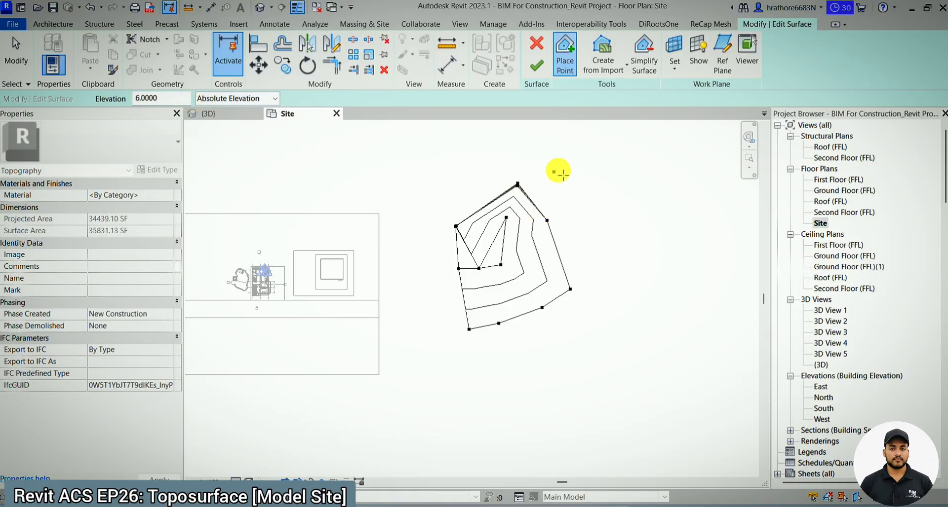
{"action": "left_click", "coordinate": [563, 167]}
{"action": "left_click", "coordinate": [640, 237]}
{"action": "left_click", "coordinate": [648, 337]}
{"action": "left_click", "coordinate": [592, 376]}
{"action": "left_click", "coordinate": [498, 395]}
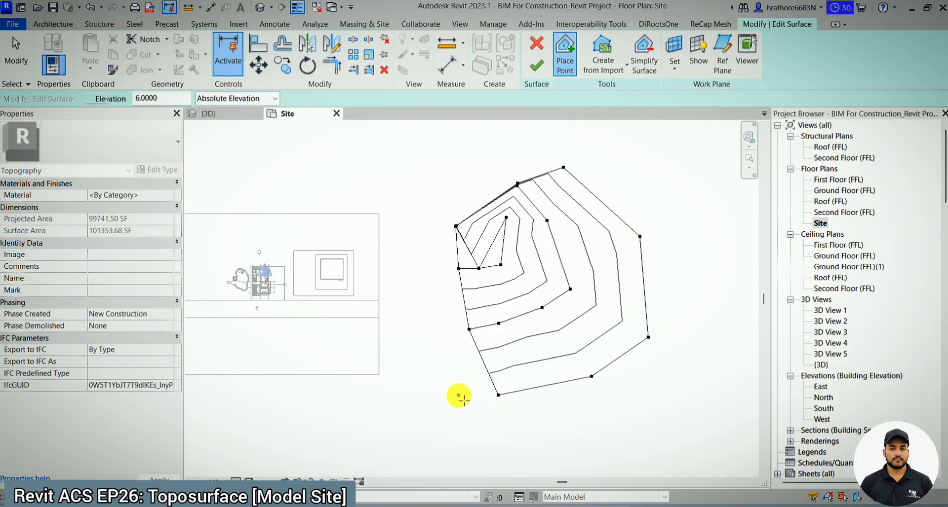
{"action": "left_click", "coordinate": [458, 395]}
{"action": "scroll", "coordinate": [387, 353], "scroll_direction": "down", "scroll_amount": 2}
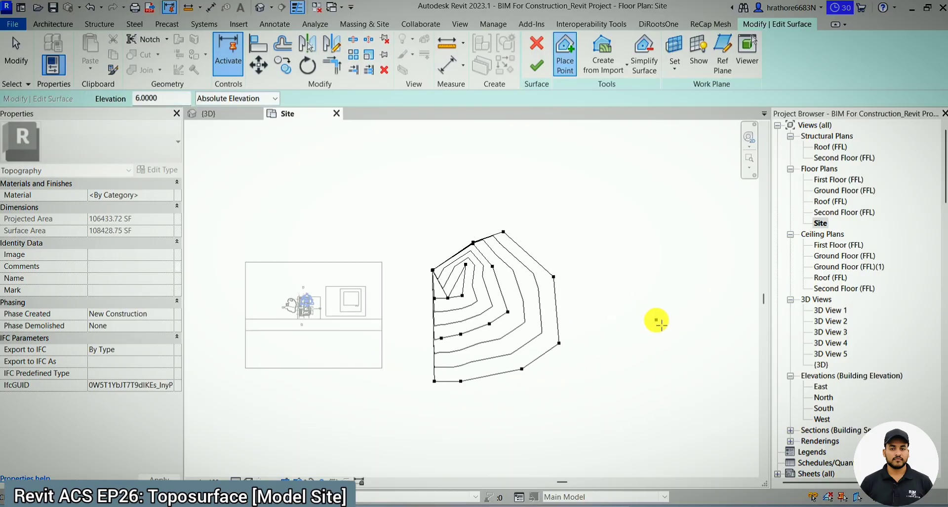
- Place seven points at absolute elevation 10 in an outermost chain around the elevation 6 points and finish the surface
{"action": "scroll", "coordinate": [653, 321], "scroll_direction": "up", "scroll_amount": 1}
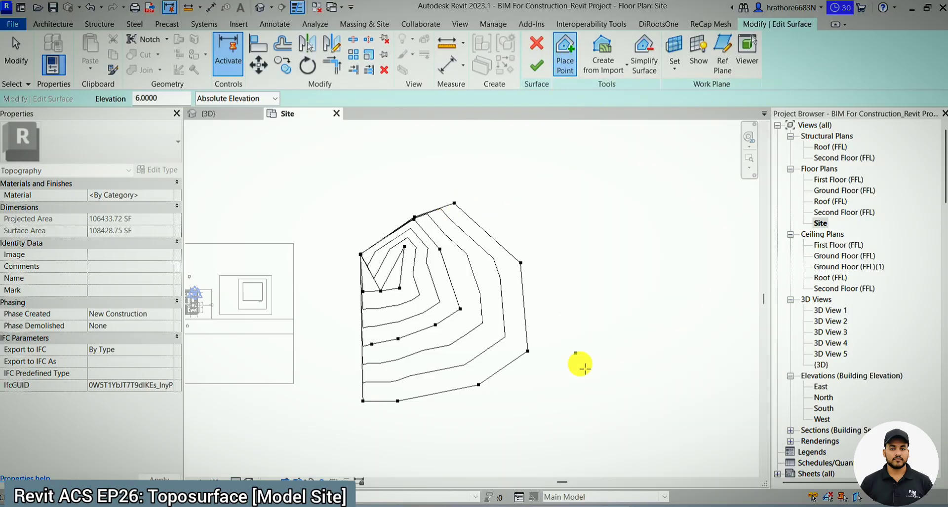
{"action": "double_click", "coordinate": [176, 100]}
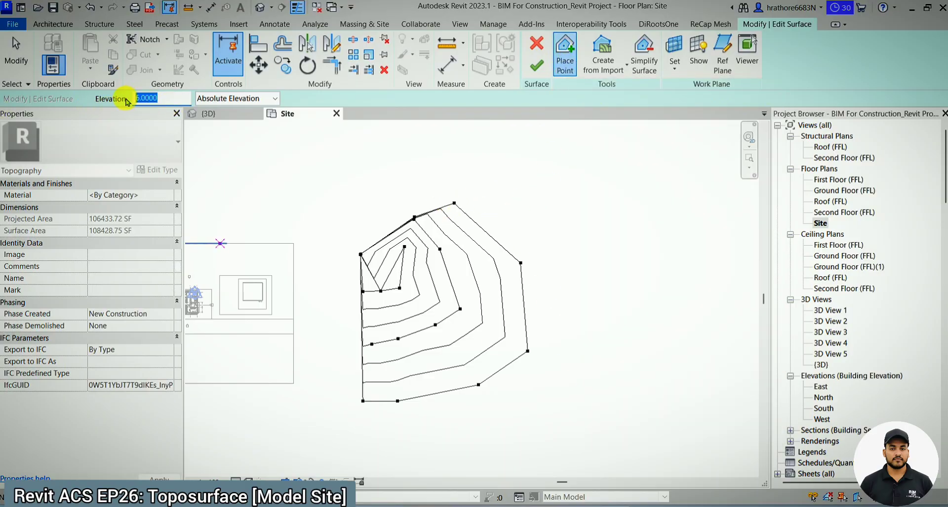
{"action": "type", "text": "10"}
{"action": "key", "text": "Return"}
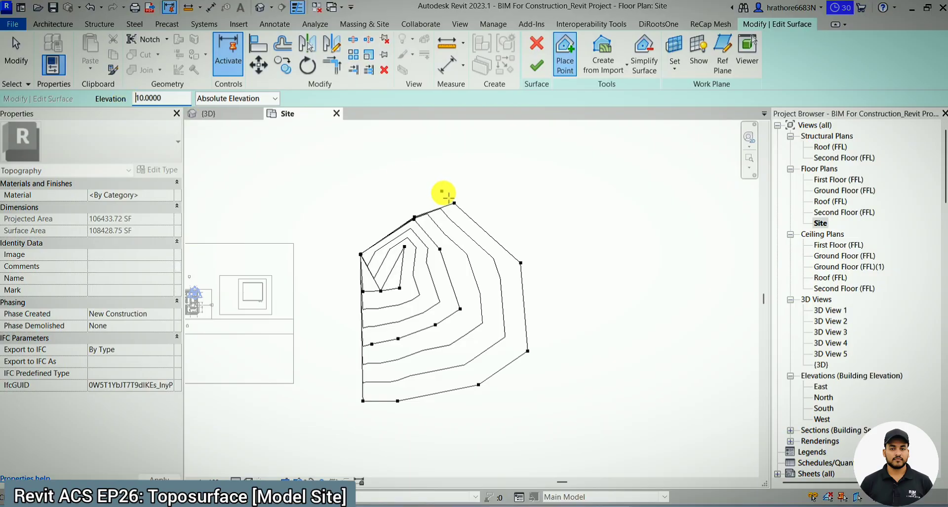
{"action": "left_click", "coordinate": [460, 201]}
{"action": "left_click", "coordinate": [550, 201]}
{"action": "left_click", "coordinate": [633, 264]}
{"action": "left_click", "coordinate": [666, 382]}
{"action": "left_click", "coordinate": [597, 415]}
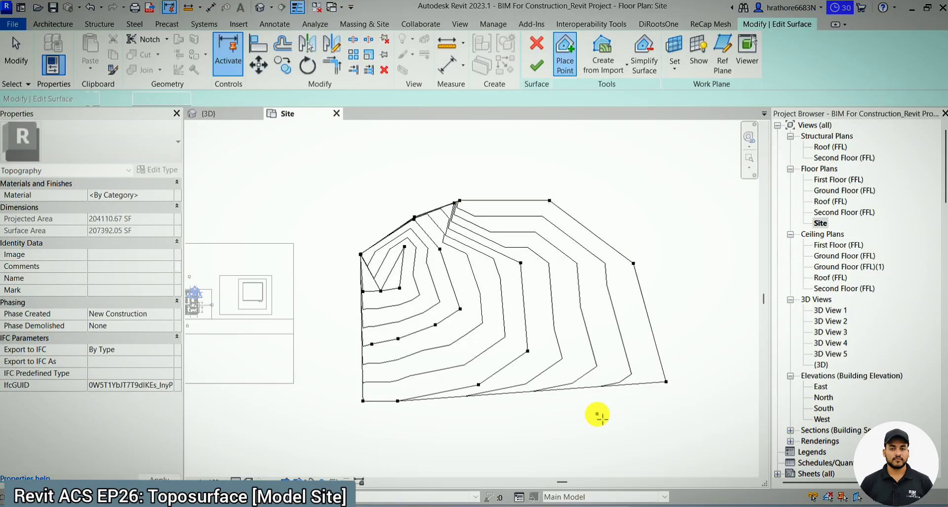
{"action": "left_click", "coordinate": [435, 460]}
{"action": "left_click", "coordinate": [374, 444]}
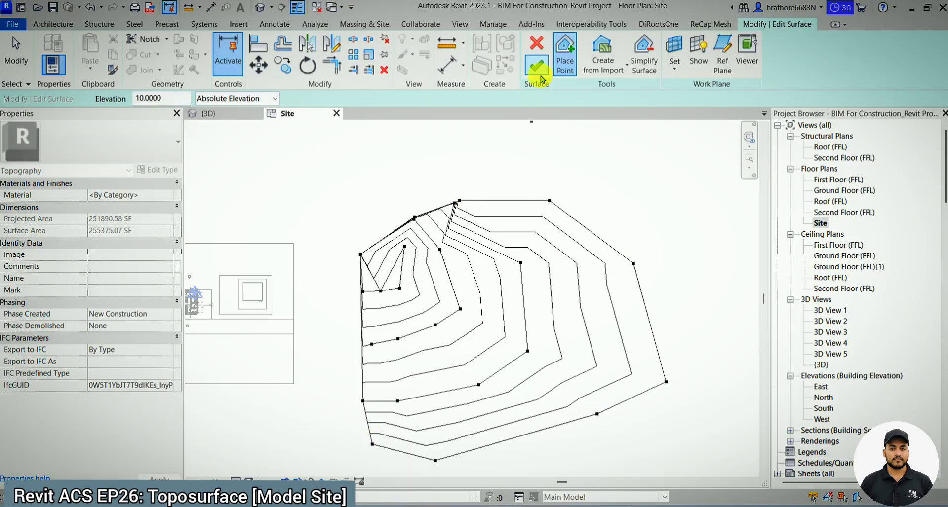
{"action": "left_click", "coordinate": [542, 77]}
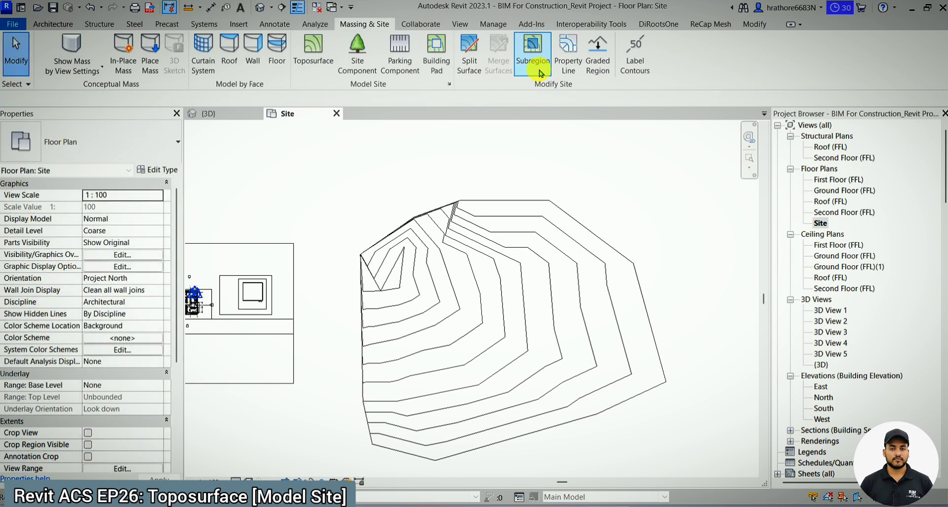
- Examine the new toposurface's slope and contours from the side and from above in the 3D view
{"action": "left_click", "coordinate": [236, 120]}
{"action": "left_click", "coordinate": [568, 375]}
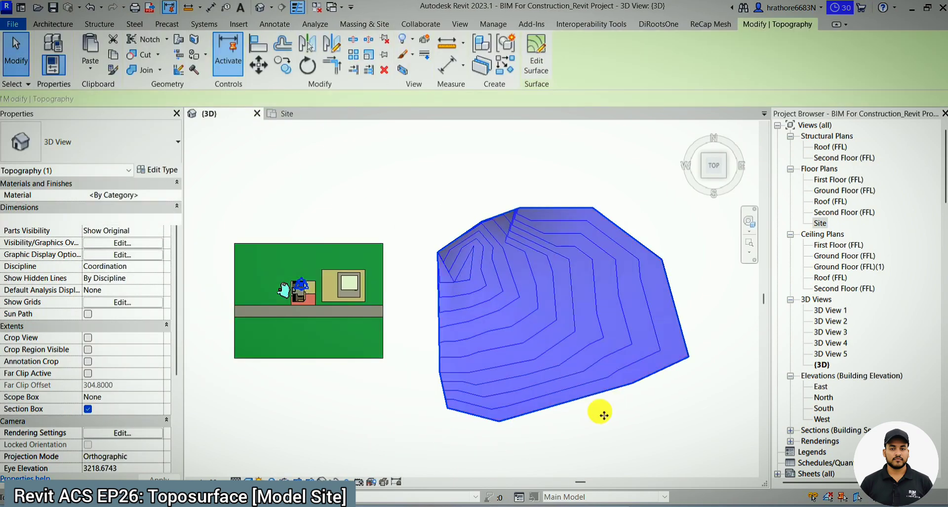
{"action": "middle_click_drag", "start_coordinate": [603, 416], "coordinate": [624, 154], "text": "shift"}
{"action": "key", "text": "Escape"}
{"action": "scroll", "coordinate": [584, 311], "scroll_direction": "up", "scroll_amount": 5}
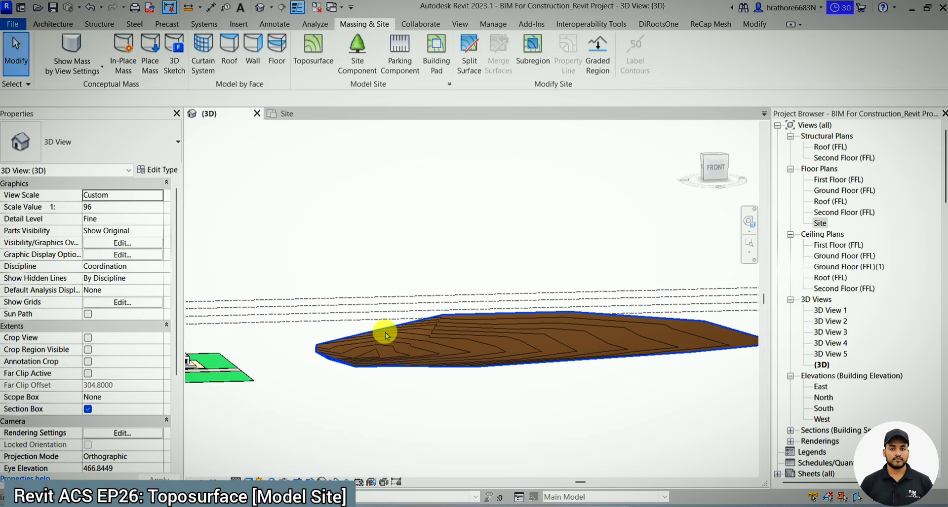
{"action": "middle_click_drag", "start_coordinate": [401, 332], "coordinate": [377, 331], "text": "shift"}
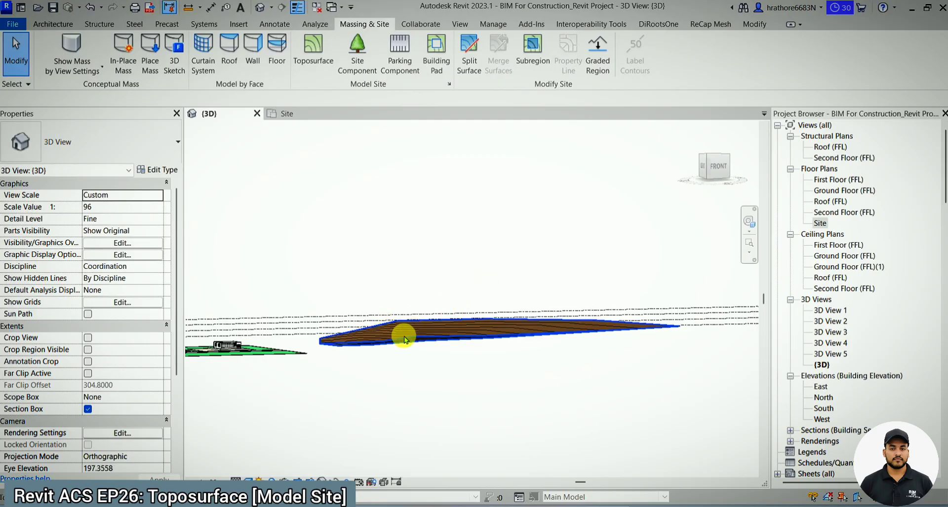
{"action": "middle_click_drag", "start_coordinate": [461, 321], "coordinate": [366, 385], "text": "shift"}
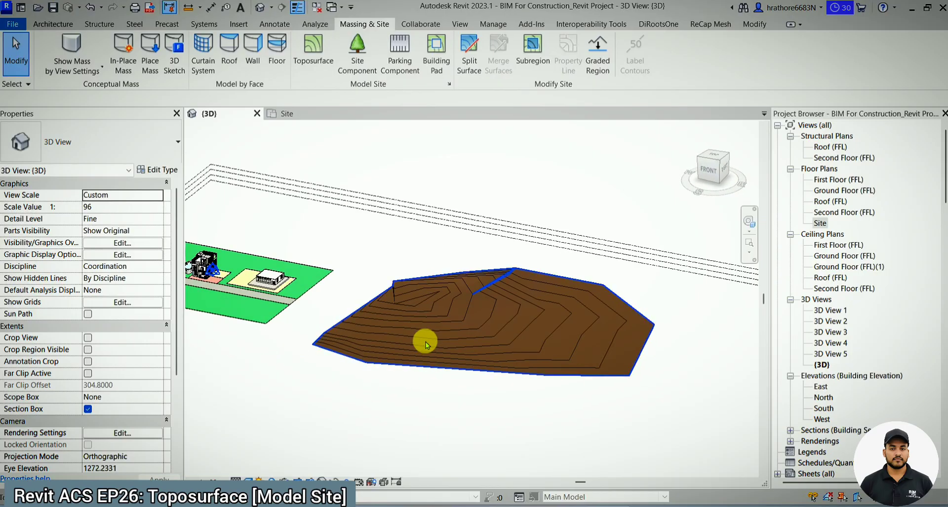
{"action": "middle_click_drag", "start_coordinate": [533, 299], "coordinate": [597, 356], "text": "shift"}
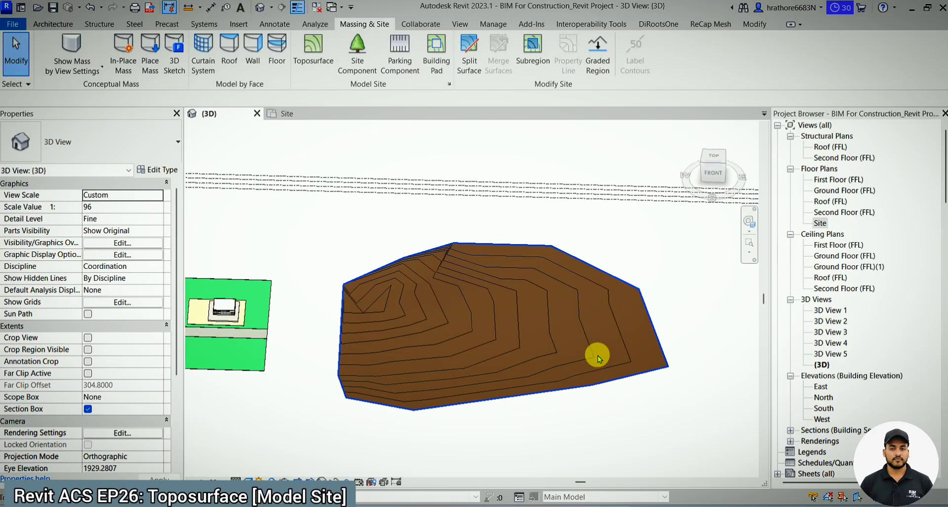
- Edit the toposurface in the Site plan, adding a ring of five points at absolute elevation 10 inside its lower-right corner
{"action": "left_click", "coordinate": [304, 114]}
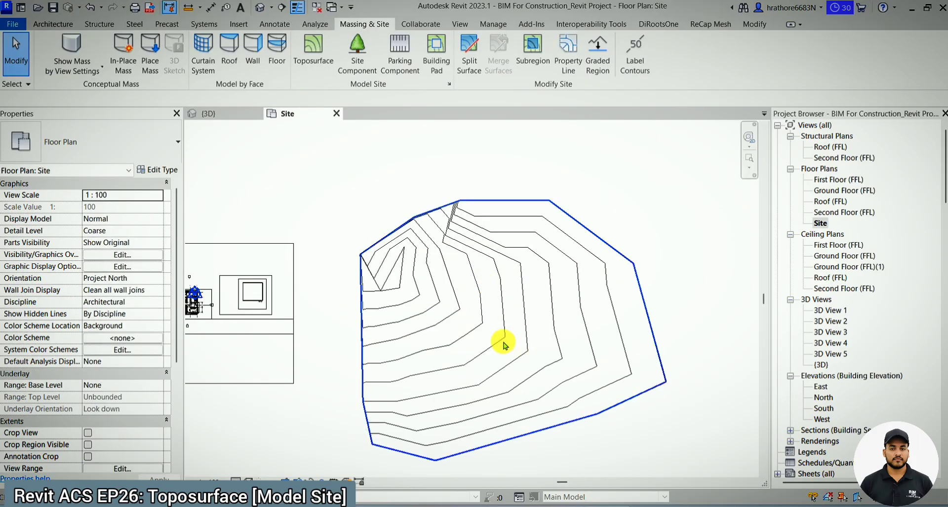
{"action": "left_click", "coordinate": [440, 300]}
{"action": "scroll", "coordinate": [439, 300], "scroll_direction": "down", "scroll_amount": 3}
{"action": "scroll", "coordinate": [474, 327], "scroll_direction": "up", "scroll_amount": 2}
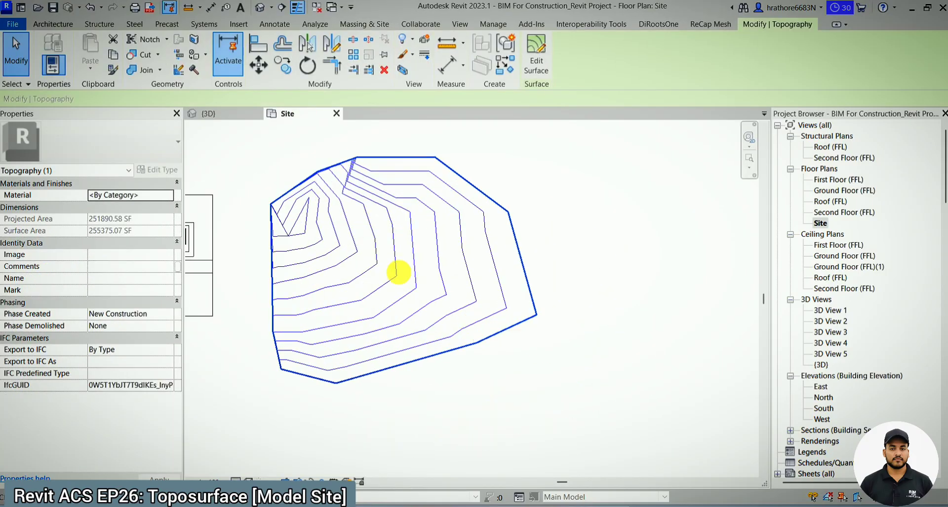
{"action": "scroll", "coordinate": [393, 269], "scroll_direction": "up", "scroll_amount": 1}
{"action": "left_click", "coordinate": [543, 64]}
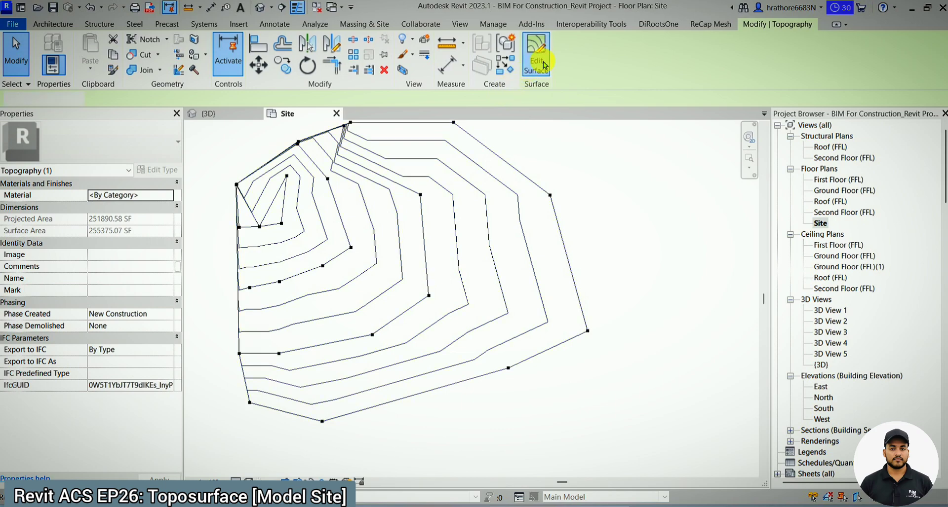
{"action": "left_click", "coordinate": [568, 61]}
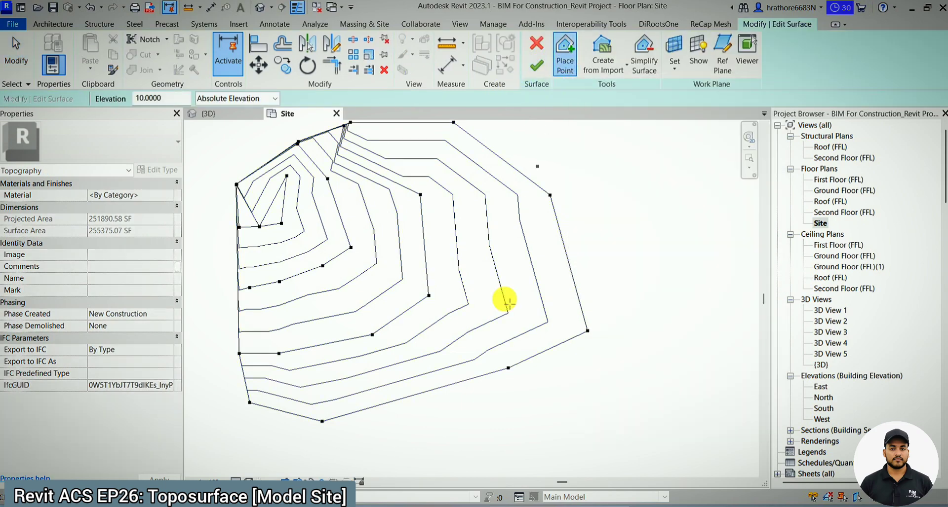
{"action": "left_click", "coordinate": [401, 195]}
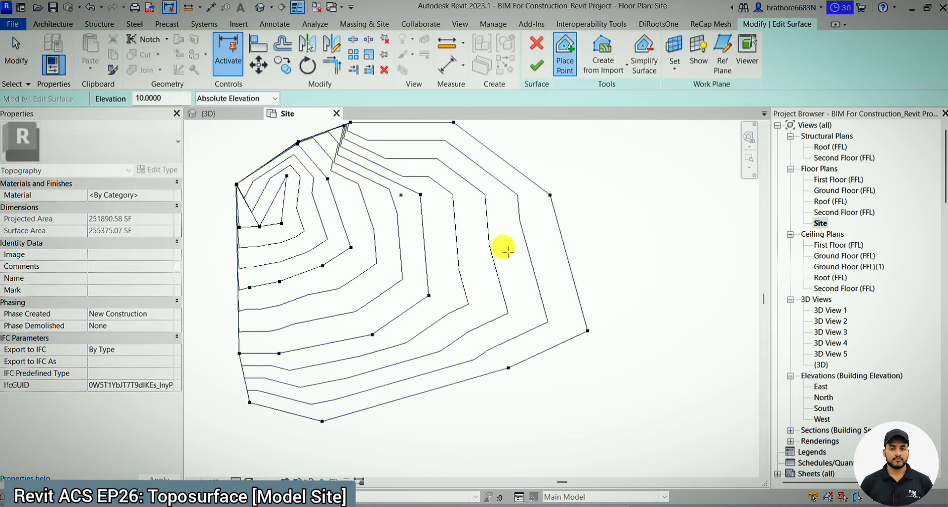
{"action": "left_click", "coordinate": [490, 289]}
{"action": "left_click", "coordinate": [523, 258]}
{"action": "left_click", "coordinate": [543, 275]}
{"action": "left_click", "coordinate": [560, 287]}
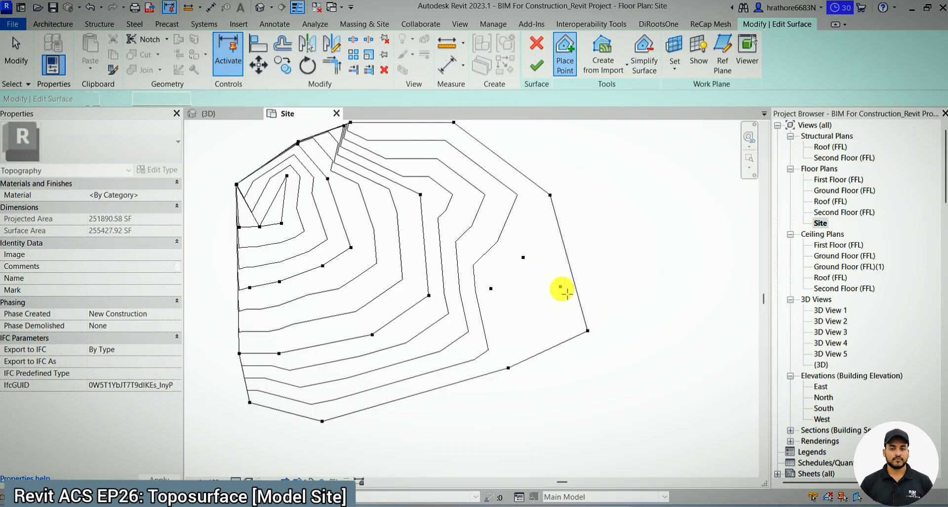
{"action": "left_click", "coordinate": [567, 328]}
{"action": "left_click", "coordinate": [501, 335]}
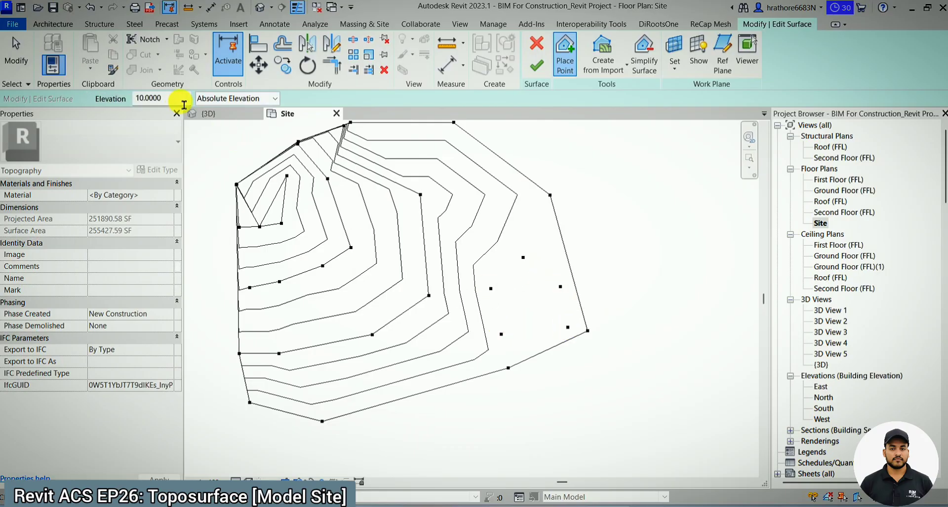
- Set the absolute elevation to 7 and place four points inside the ring of elevation 10 points
{"action": "left_click_drag", "start_coordinate": [181, 98], "coordinate": [131, 99]}
{"action": "type", "text": "7"}
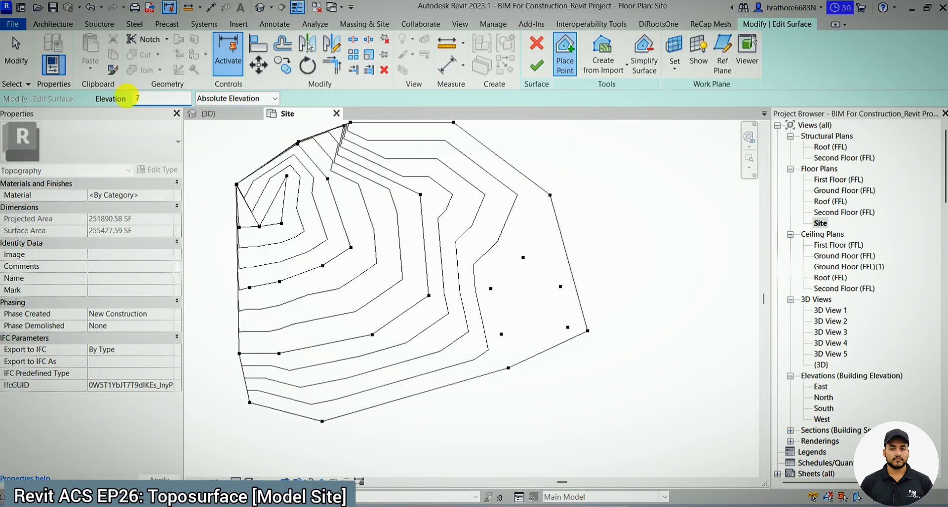
{"action": "left_click", "coordinate": [500, 295]}
{"action": "left_click", "coordinate": [503, 288]}
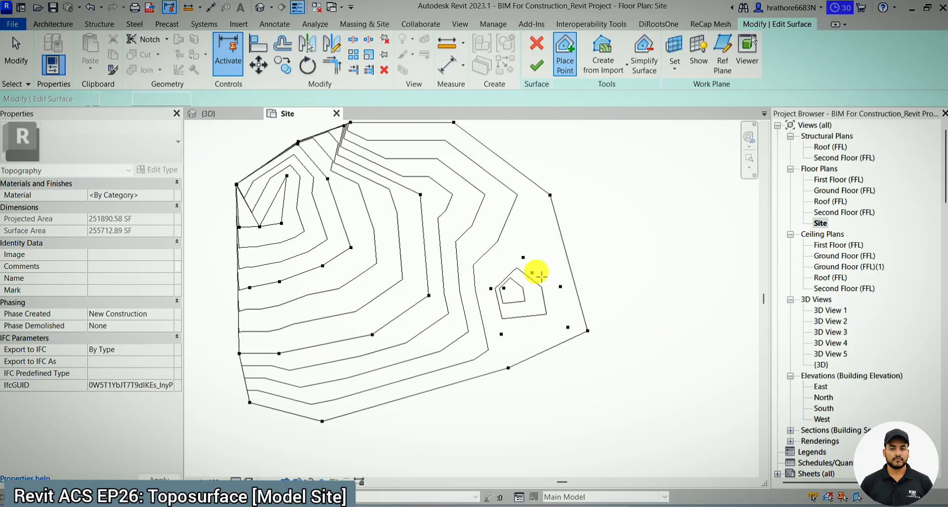
{"action": "left_click", "coordinate": [547, 283]}
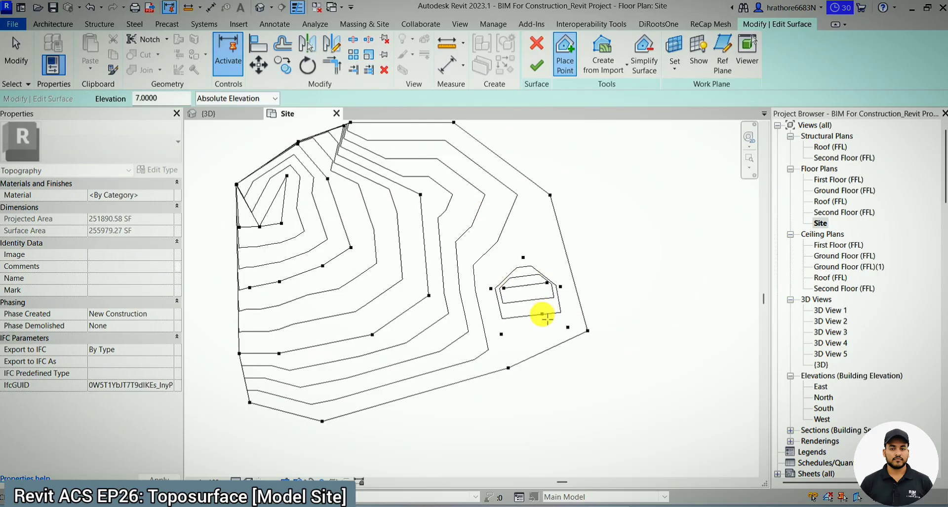
{"action": "left_click", "coordinate": [542, 313]}
{"action": "left_click", "coordinate": [513, 319]}
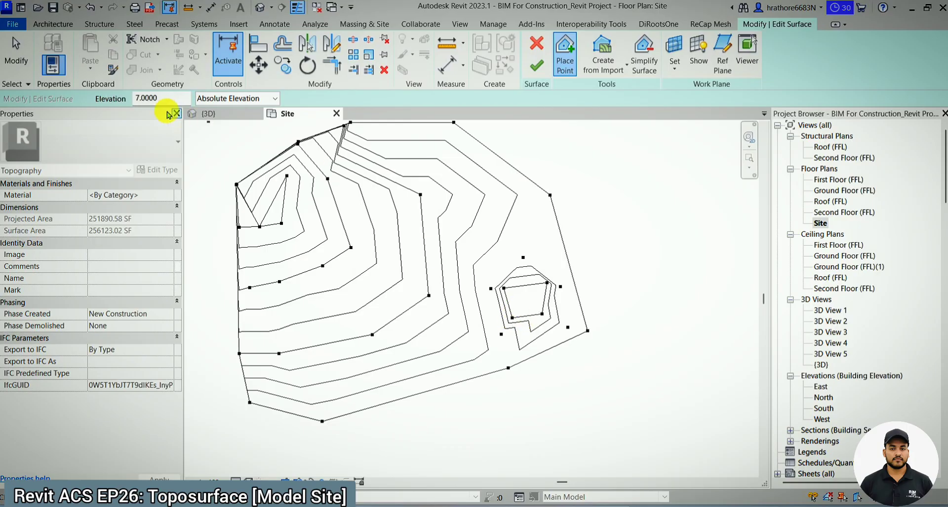
- Set the absolute elevation to 3, place three points inside the elevation 7 points and finish the surface
{"action": "double_click", "coordinate": [146, 99]}
{"action": "left_click_drag", "start_coordinate": [147, 104], "coordinate": [134, 100]}
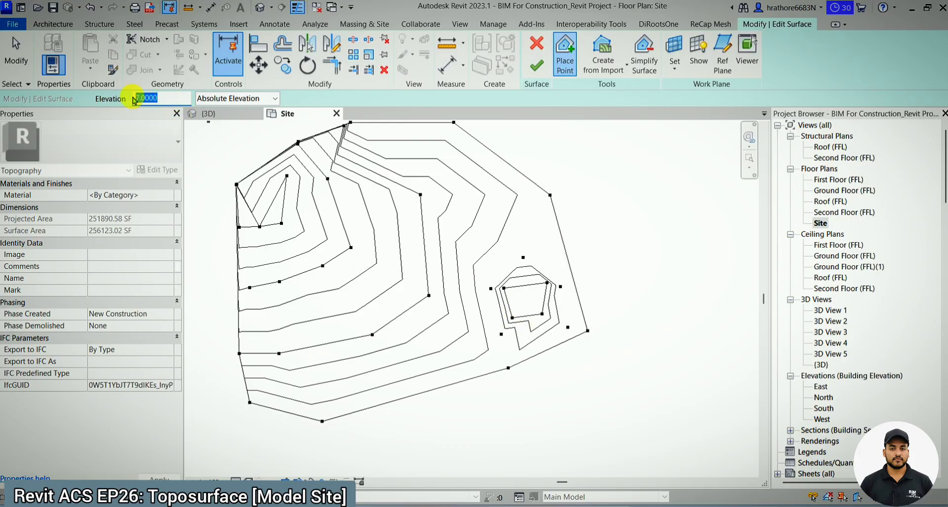
{"action": "type", "text": "3"}
{"action": "key", "text": "Return"}
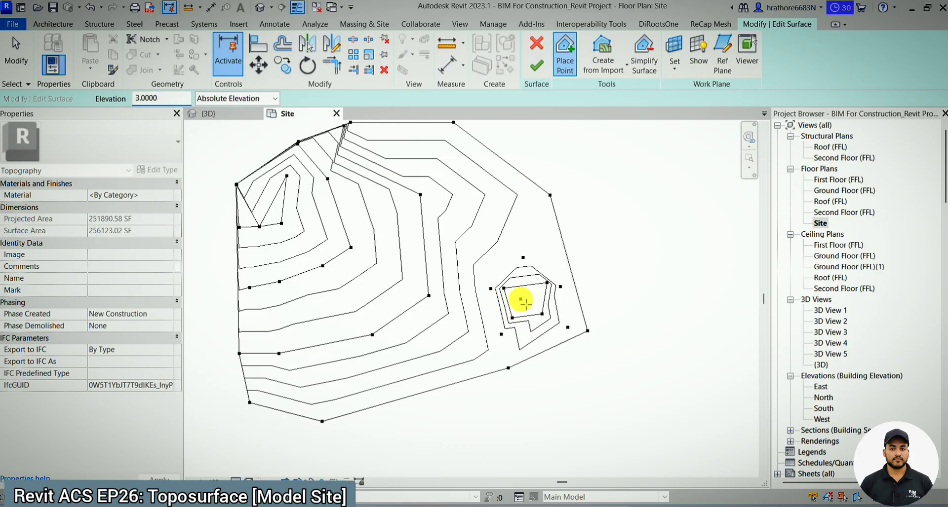
{"action": "left_click", "coordinate": [515, 297]}
{"action": "left_click", "coordinate": [536, 290]}
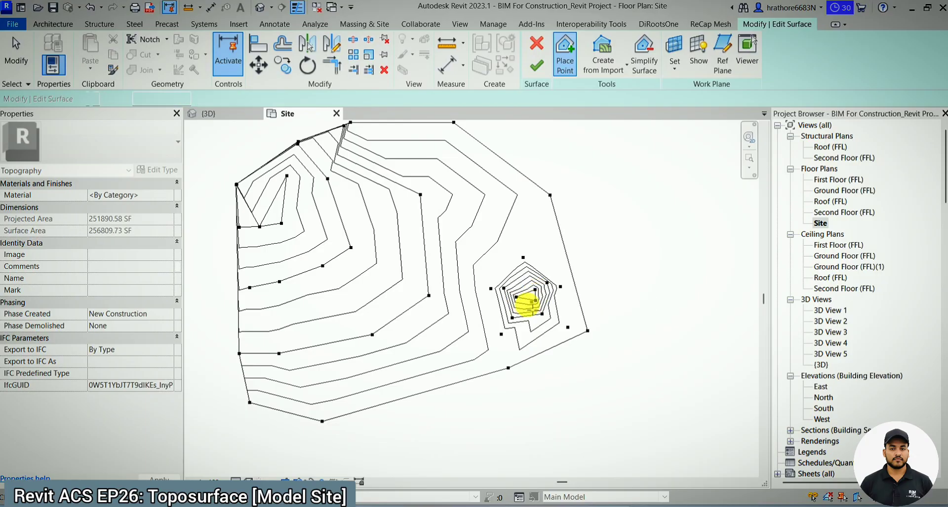
{"action": "left_click", "coordinate": [525, 304]}
{"action": "left_click", "coordinate": [537, 69]}
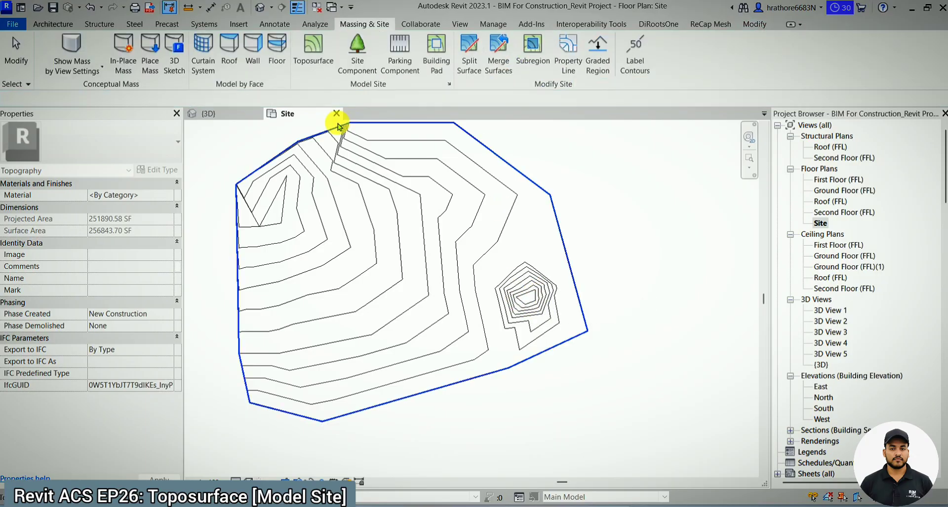
- Examine the pit in the edited toposurface in the 3D view
{"action": "left_click", "coordinate": [204, 113]}
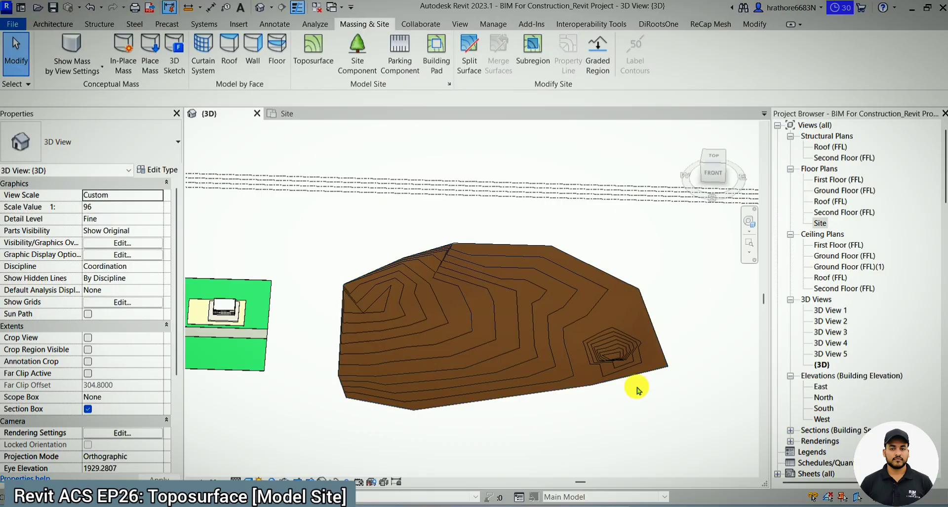
{"action": "scroll", "coordinate": [628, 383], "scroll_direction": "up", "scroll_amount": 3}
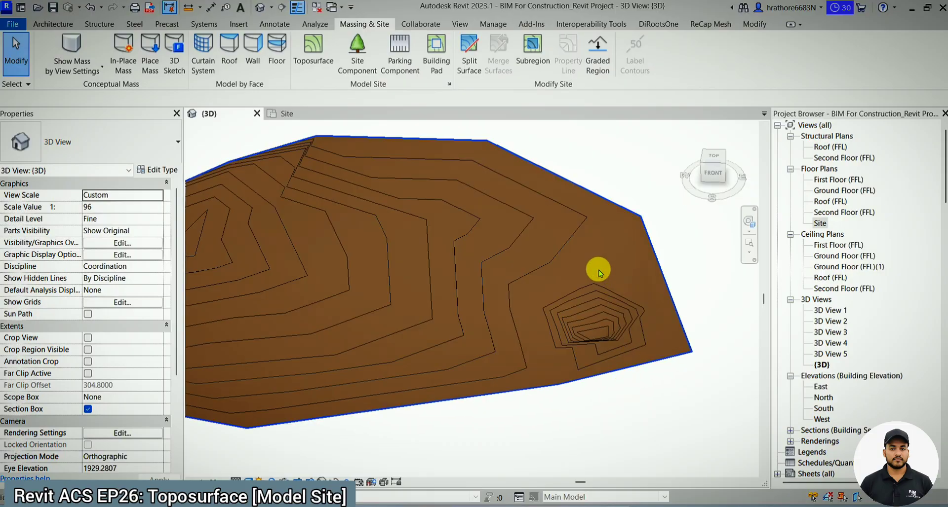
{"action": "scroll", "coordinate": [599, 269], "scroll_direction": "down", "scroll_amount": 1}
{"action": "middle_click_drag", "start_coordinate": [601, 279], "coordinate": [609, 169], "text": "shift"}
{"action": "middle_click_drag", "start_coordinate": [608, 231], "coordinate": [383, 338], "text": "shift"}
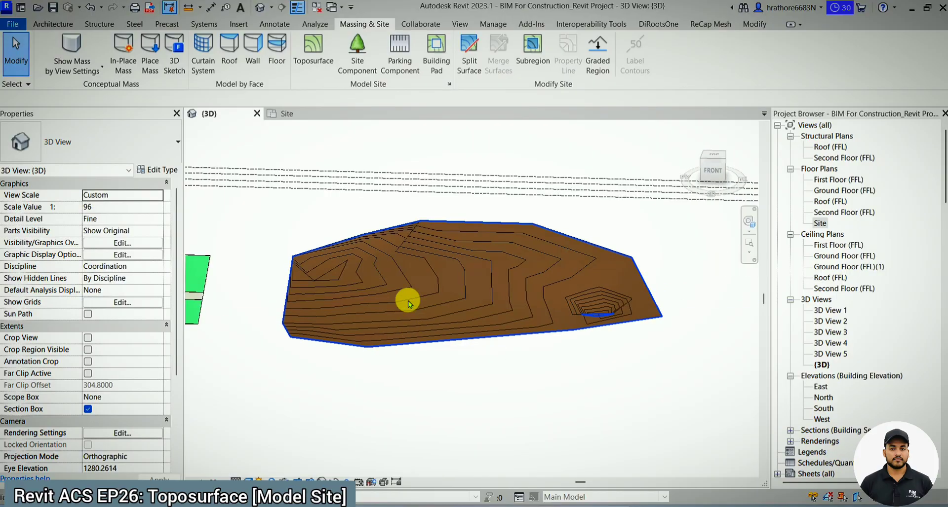
- Return to the Site plan and leave the toposurface unselected
{"action": "left_click", "coordinate": [310, 117]}
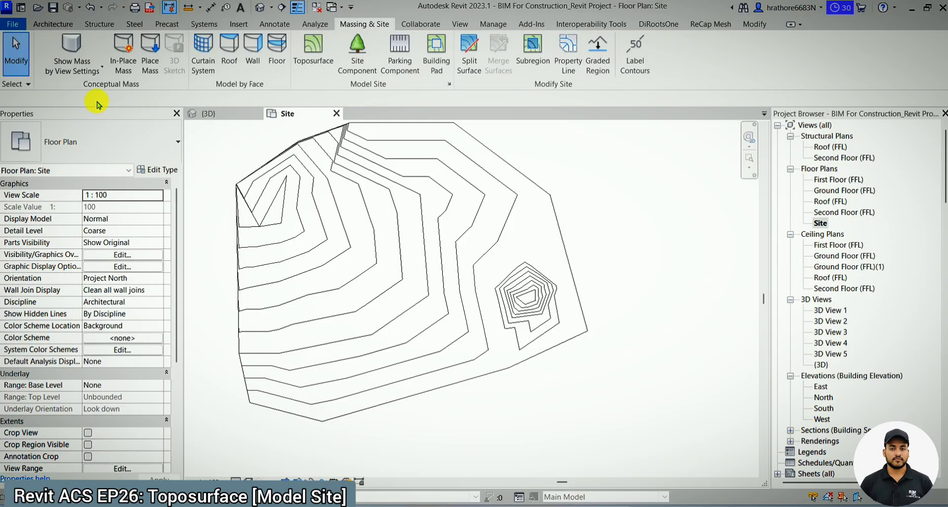
{"action": "left_click", "coordinate": [429, 291]}
{"action": "scroll", "coordinate": [570, 386], "scroll_direction": "down", "scroll_amount": 1}
{"action": "left_click", "coordinate": [570, 386]}
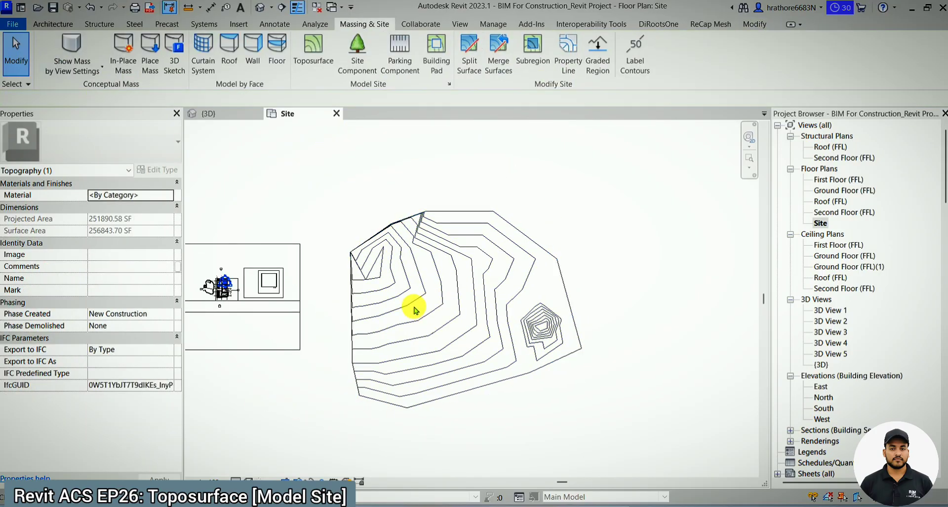
- Examine the toposurface's contours in the Site plan and from a higher angle in the 3D view
{"action": "scroll", "coordinate": [414, 310], "scroll_direction": "up", "scroll_amount": 1}
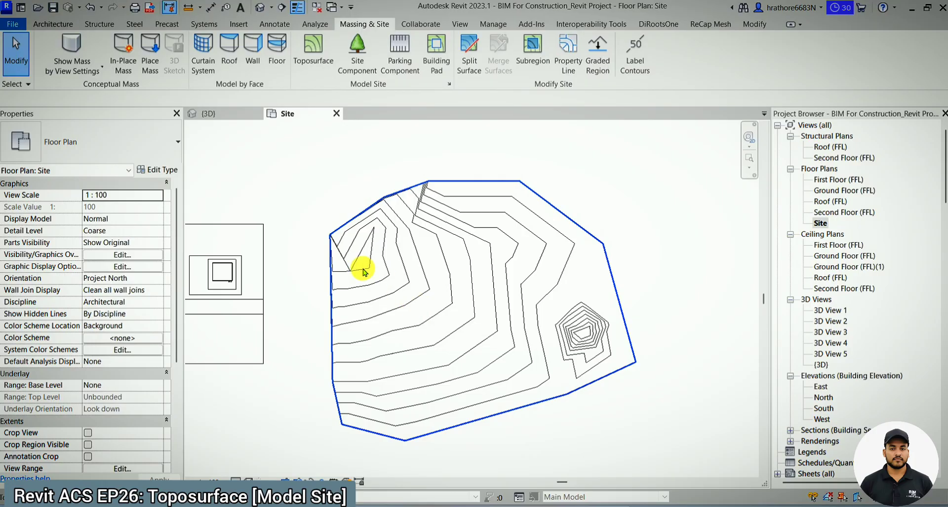
{"action": "scroll", "coordinate": [364, 268], "scroll_direction": "down", "scroll_amount": 1}
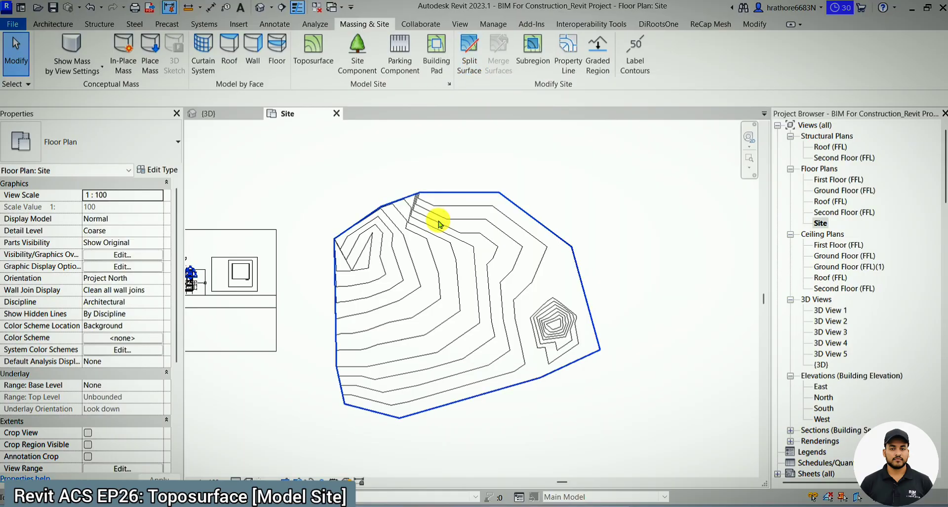
{"action": "left_click", "coordinate": [437, 217]}
{"action": "key", "text": "ctrl+Tab"}
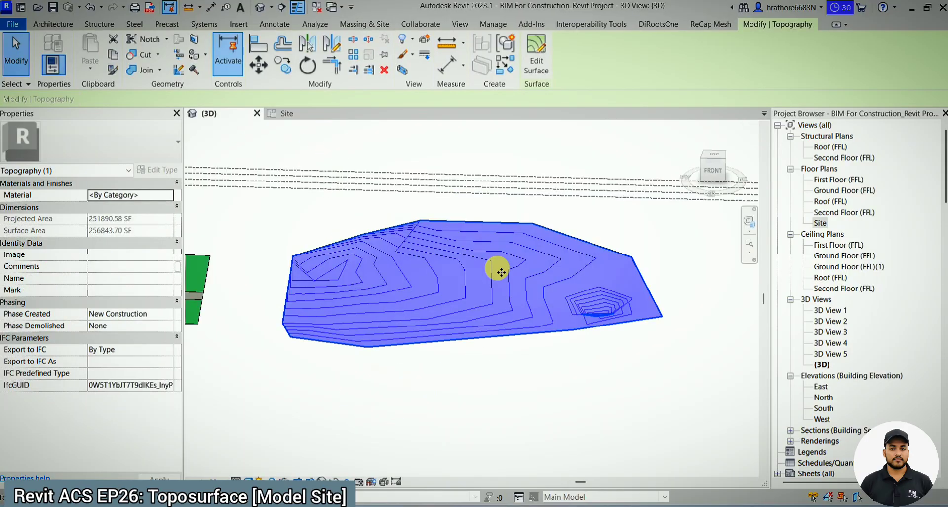
{"action": "key", "text": "Escape"}
{"action": "middle_click_drag", "start_coordinate": [498, 257], "coordinate": [620, 239], "text": "shift"}
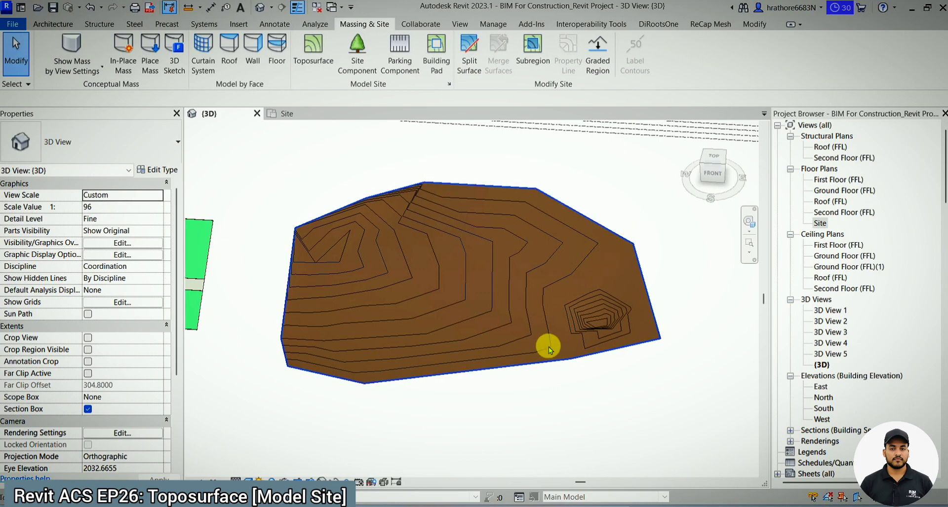
- Start Split Surface on the toposurface in the Site plan and sketch a line about 96 long from outside its northeast edge to just west of the pit
{"action": "left_click", "coordinate": [297, 114]}
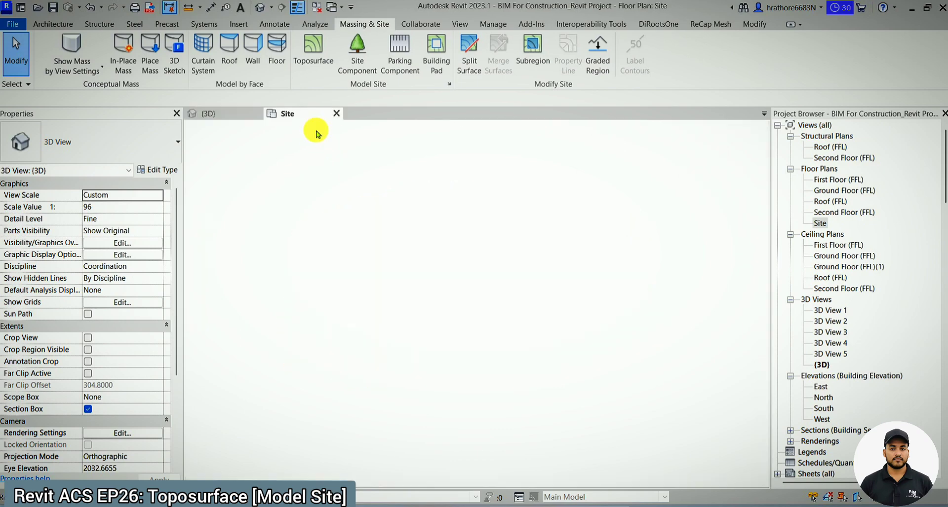
{"action": "left_click", "coordinate": [470, 60]}
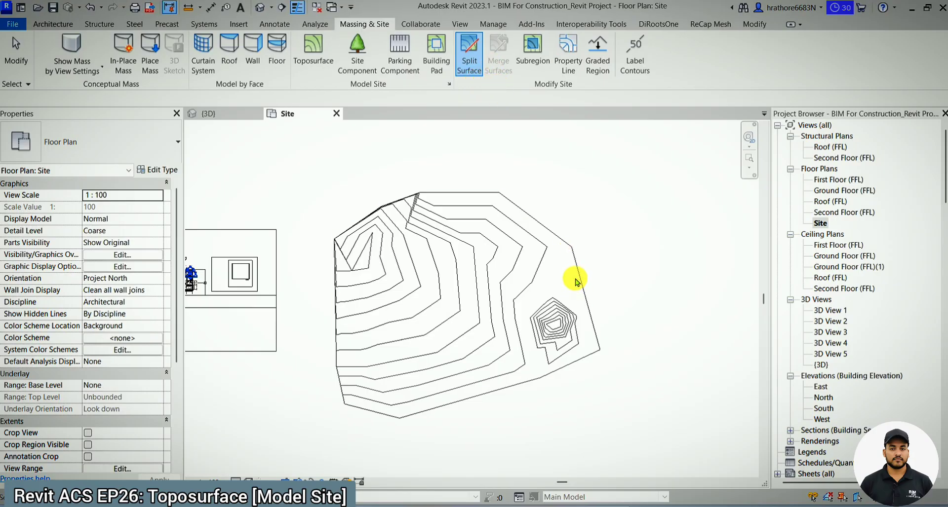
{"action": "left_click", "coordinate": [576, 280]}
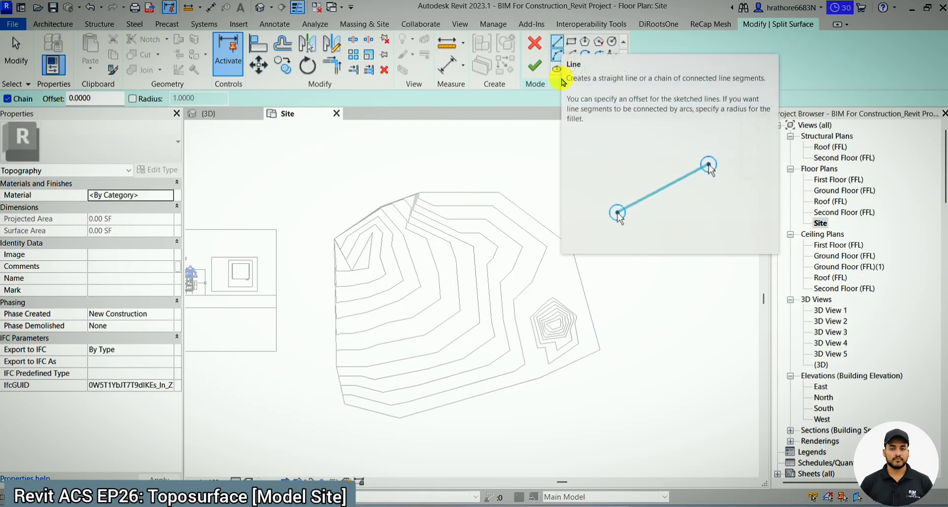
{"action": "left_click", "coordinate": [569, 192]}
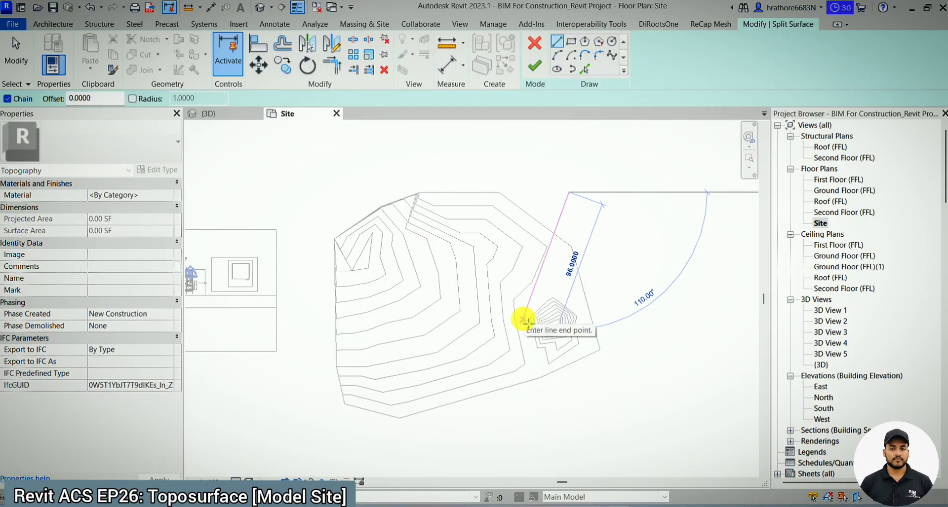
{"action": "left_click", "coordinate": [524, 320]}
{"action": "key", "text": "Escape"}
{"action": "key", "text": "Escape"}
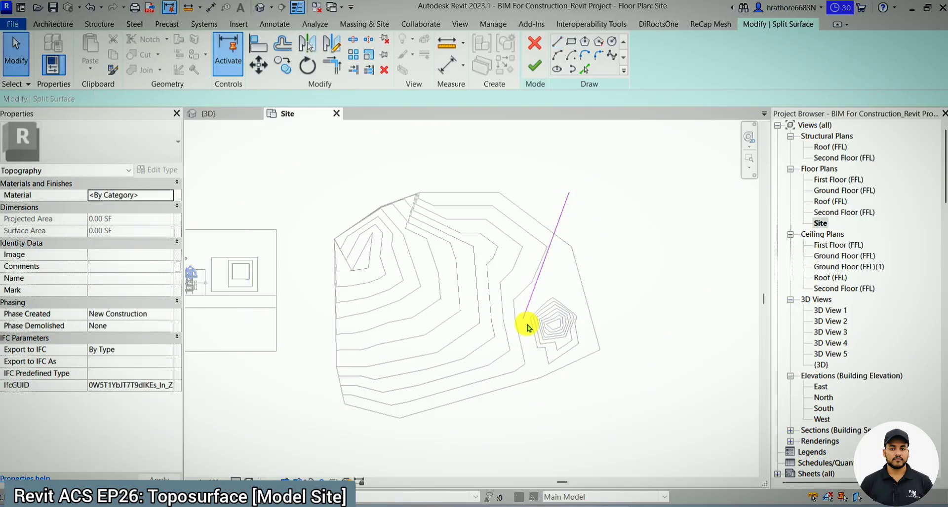
- Continue the split with a line about 79 long from the first line's end to beyond the south edge, and finish the split
{"action": "left_click", "coordinate": [564, 53]}
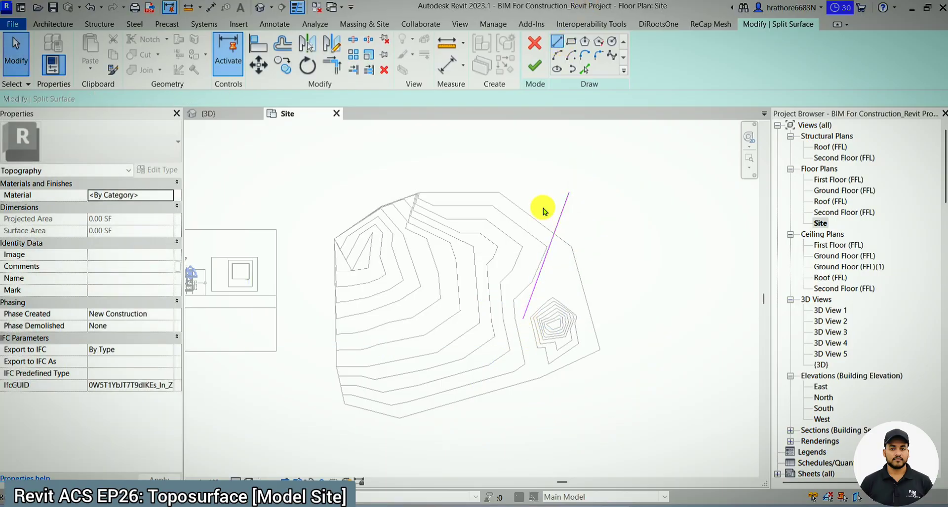
{"action": "left_click", "coordinate": [523, 320]}
{"action": "left_click", "coordinate": [543, 428]}
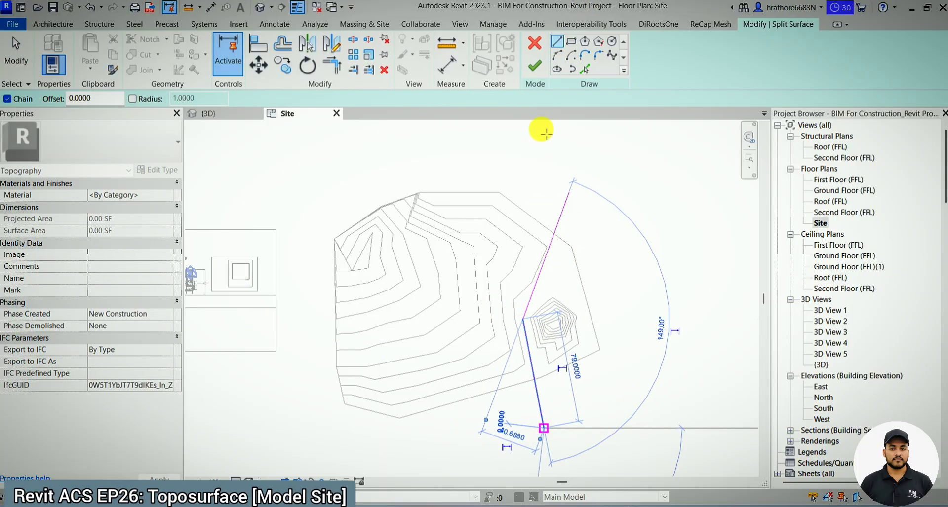
{"action": "left_click", "coordinate": [535, 69]}
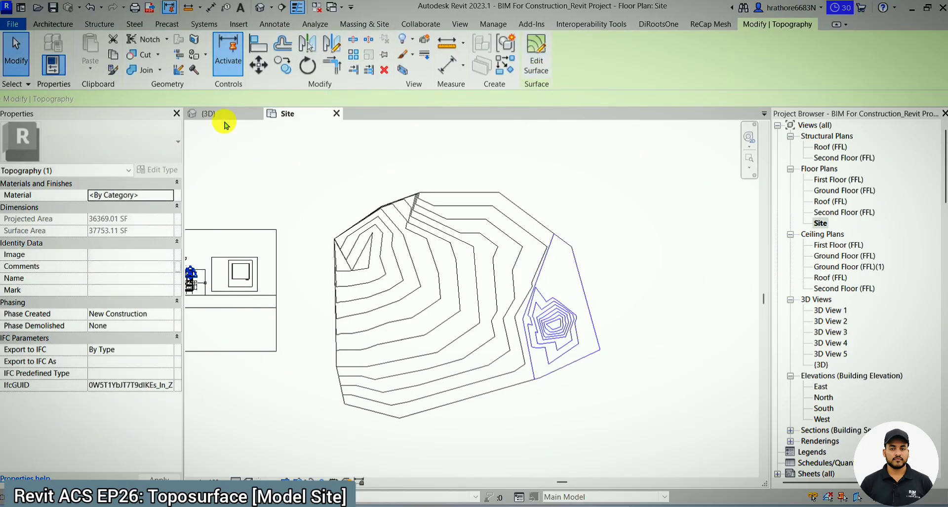
- Inspect the split-off pit surface in the 3D view and leave it unselected
{"action": "key", "text": "ctrl+Tab"}
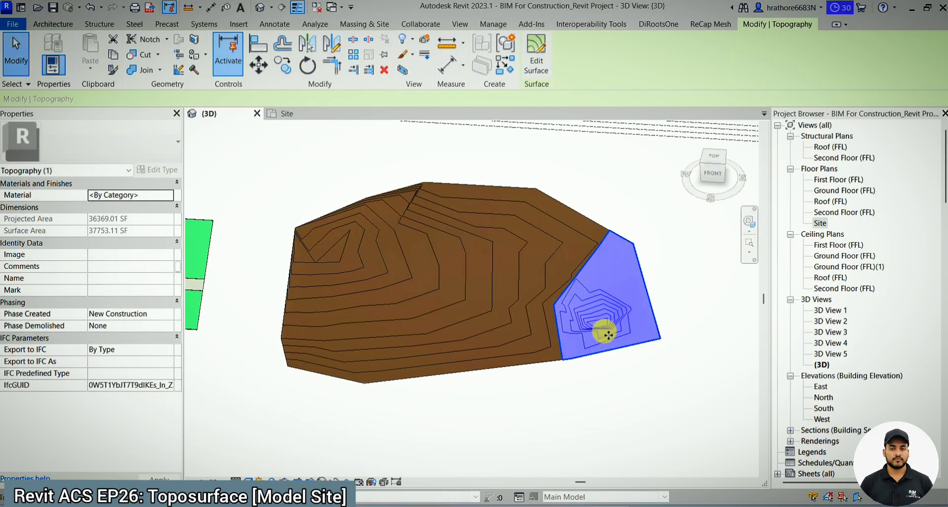
{"action": "scroll", "coordinate": [331, 300], "scroll_direction": "down", "scroll_amount": 2}
{"action": "scroll", "coordinate": [499, 313], "scroll_direction": "up", "scroll_amount": 2}
{"action": "key", "text": "Escape"}
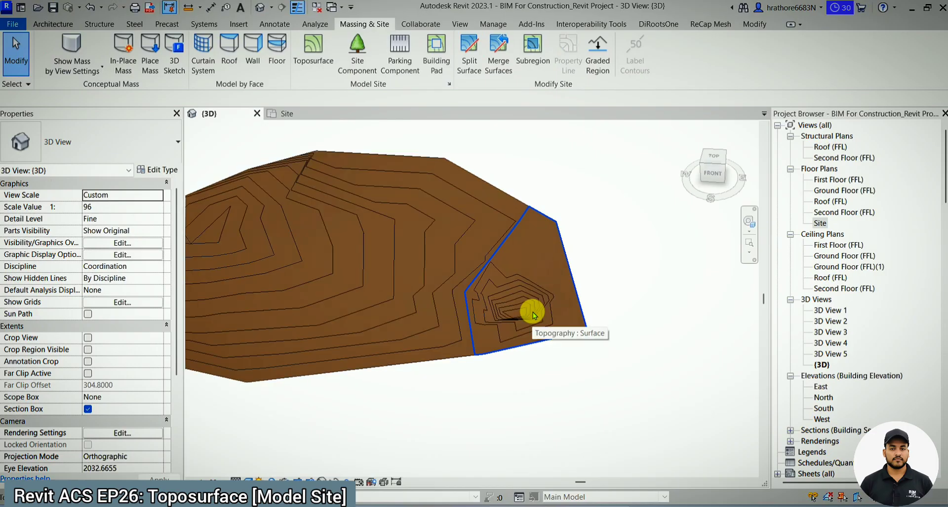
{"action": "left_click", "coordinate": [531, 312]}
{"action": "key", "text": "Escape"}
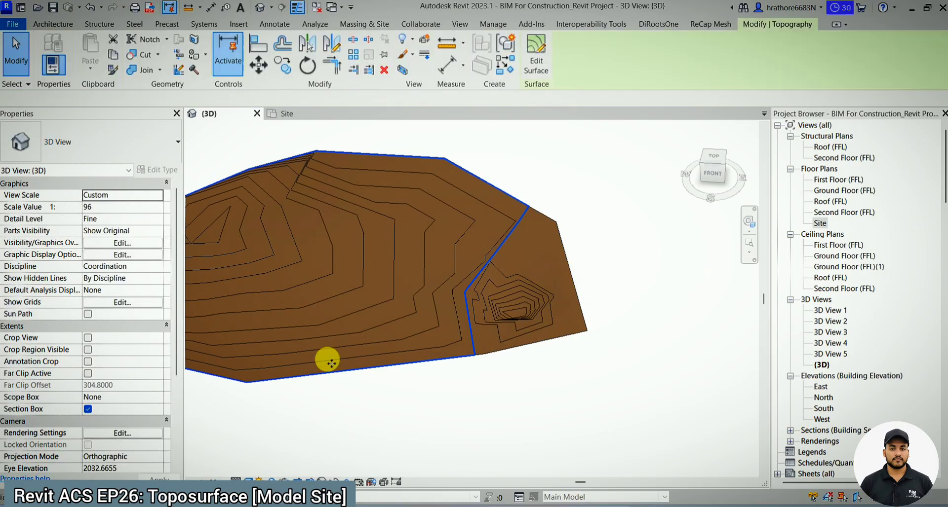
- Assign the Site - Grass material to the larger surface, searching the materials for "grass"
{"action": "left_click", "coordinate": [328, 355]}
{"action": "scroll", "coordinate": [362, 311], "scroll_direction": "down", "scroll_amount": 2}
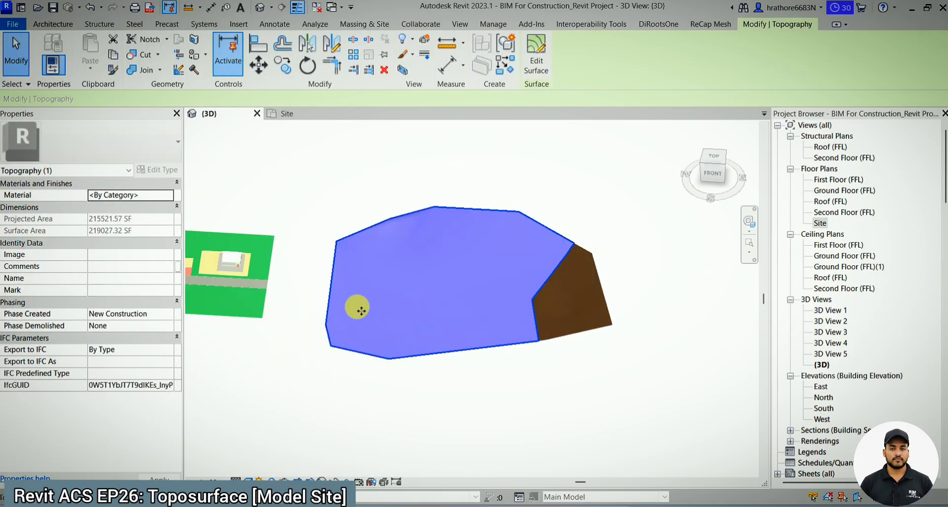
{"action": "left_click", "coordinate": [171, 202]}
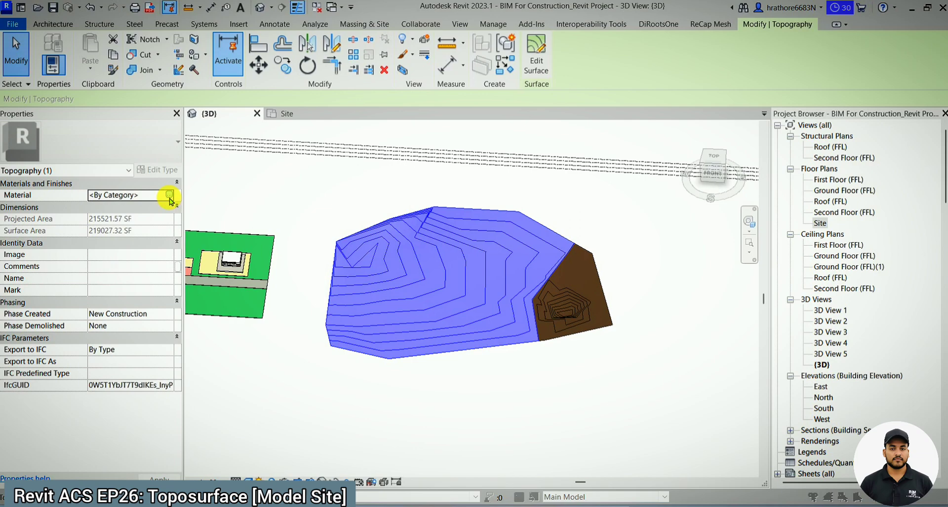
{"action": "left_click", "coordinate": [170, 196]}
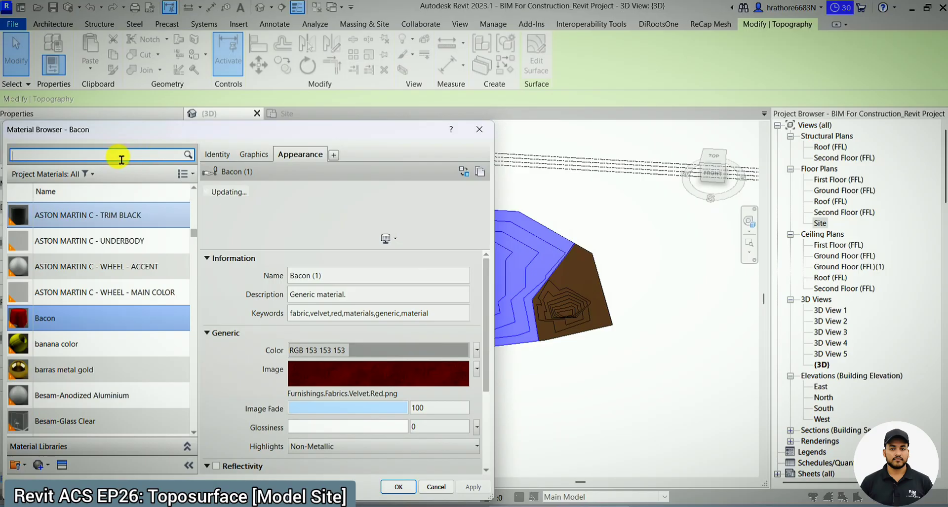
{"action": "type", "text": "grass"}
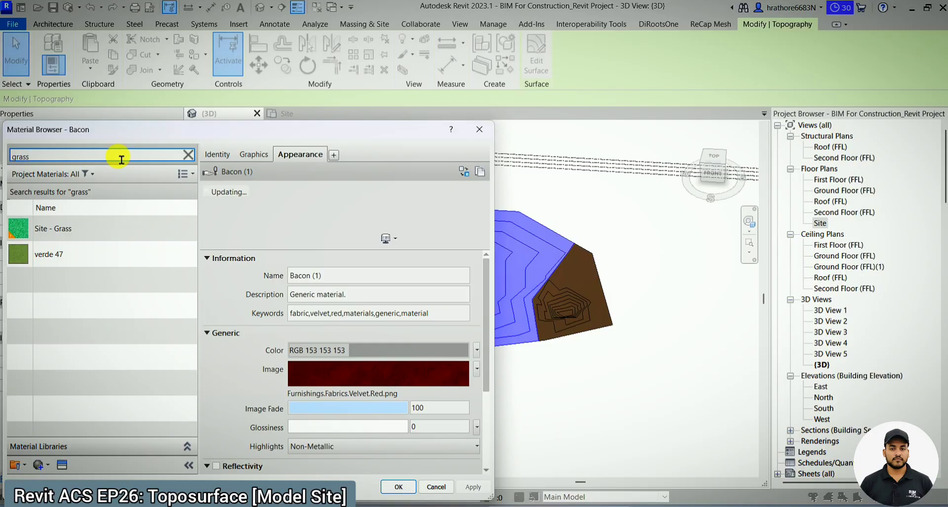
{"action": "left_click", "coordinate": [90, 249]}
{"action": "left_click", "coordinate": [94, 230]}
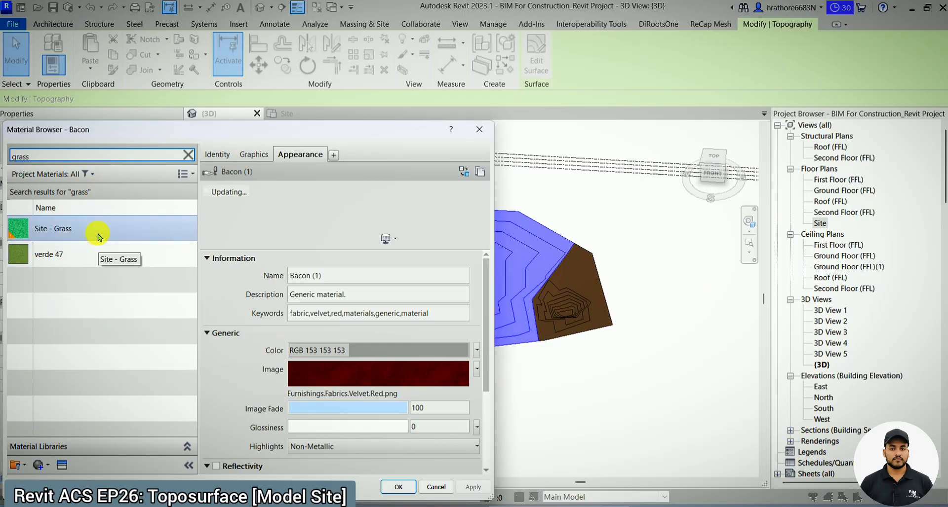
{"action": "left_click", "coordinate": [398, 488]}
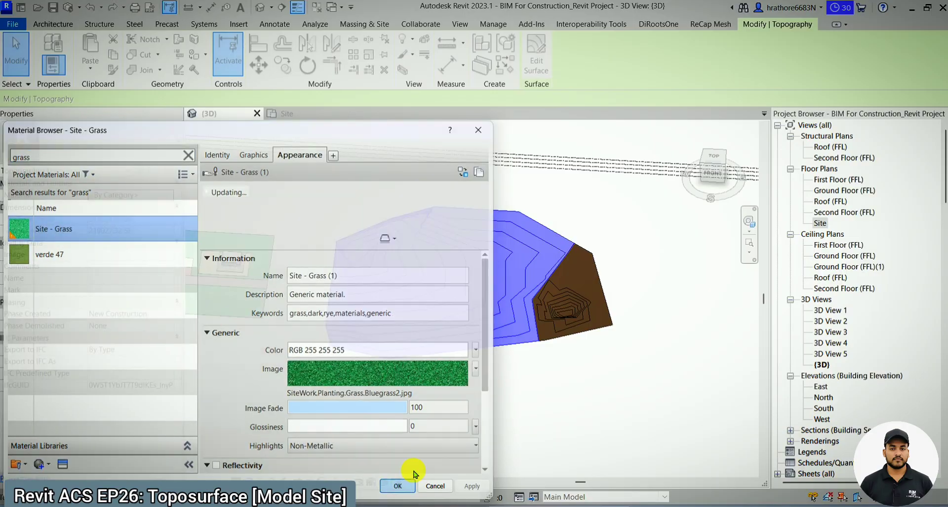
{"action": "left_click", "coordinate": [470, 368]}
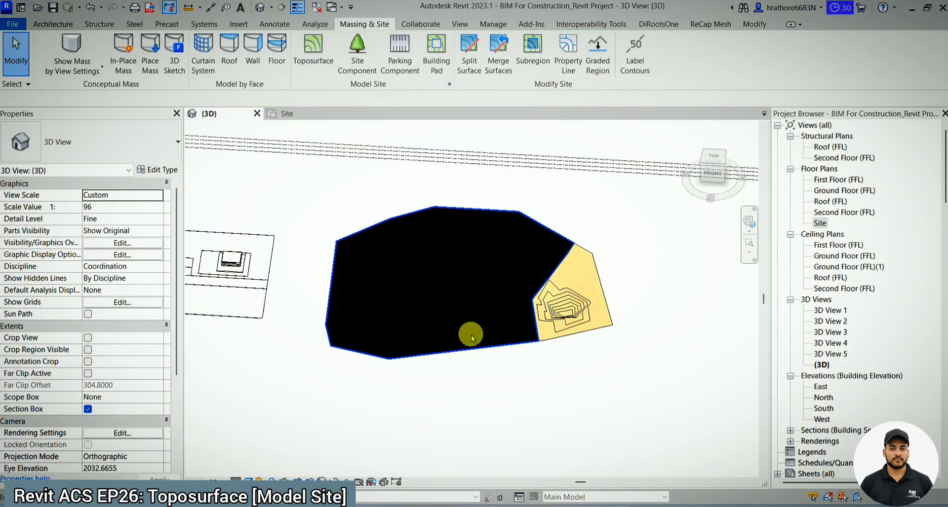
- Set the 3D view's visual style to Shaded and inspect the two differently coloured surfaces
{"action": "left_click", "coordinate": [248, 482]}
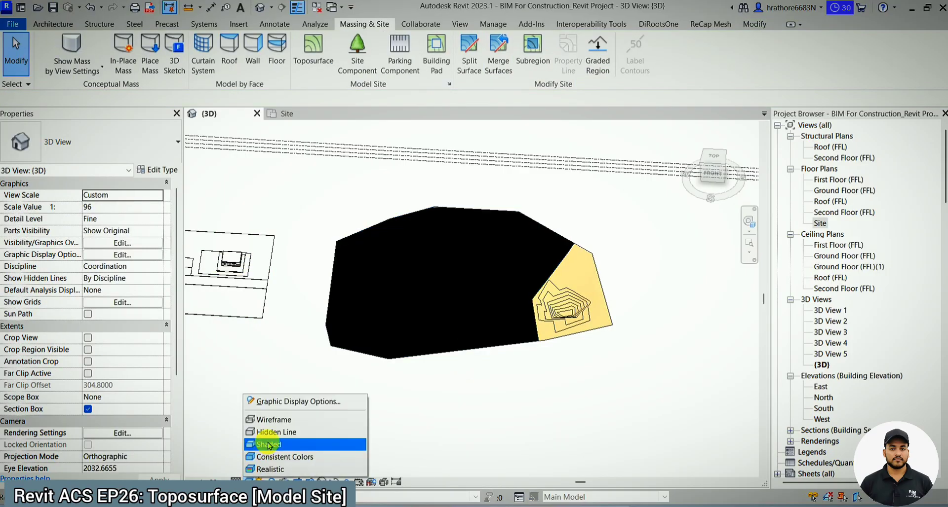
{"action": "left_click", "coordinate": [269, 443]}
{"action": "scroll", "coordinate": [578, 291], "scroll_direction": "up", "scroll_amount": 2}
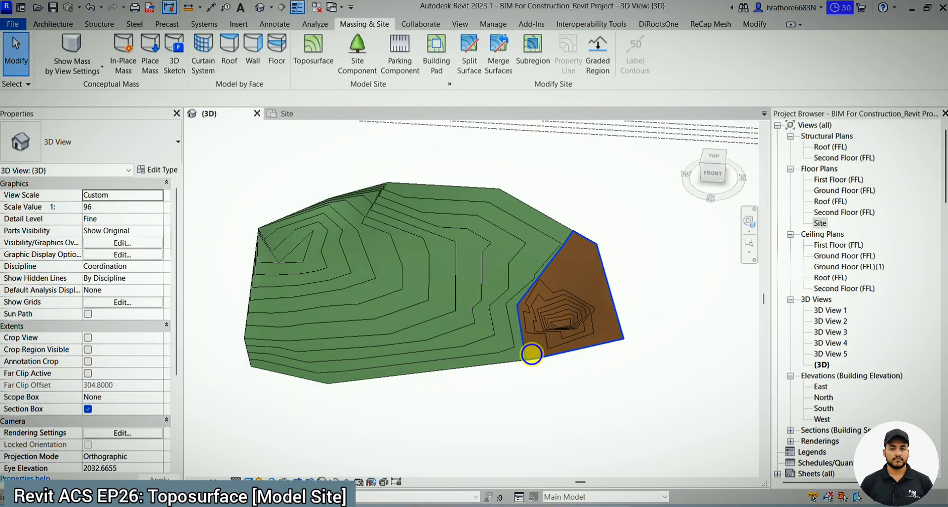
{"action": "middle_click_drag", "start_coordinate": [531, 353], "coordinate": [485, 222], "text": "shift"}
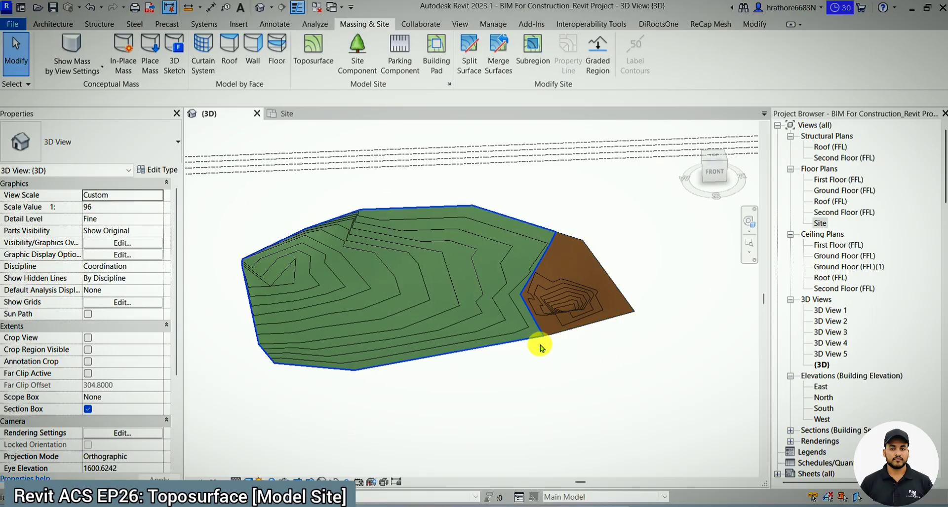
{"action": "left_click", "coordinate": [592, 318]}
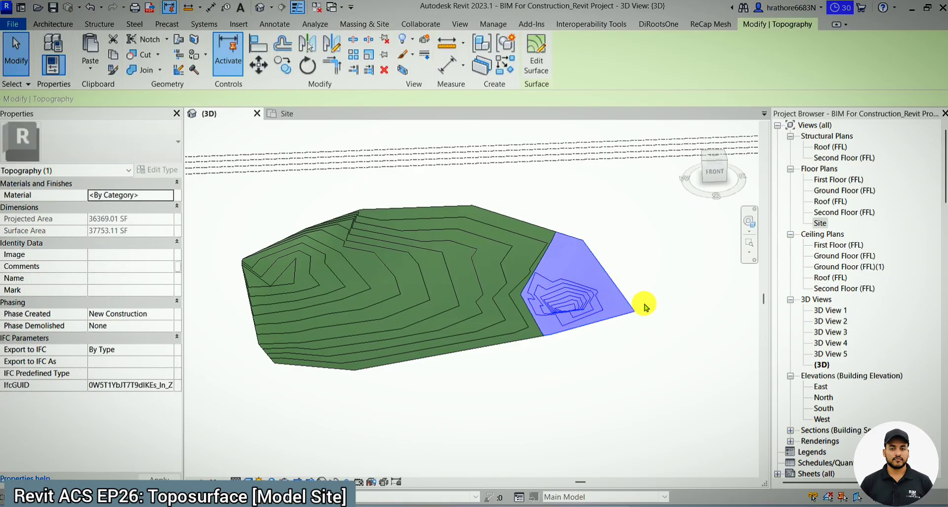
{"action": "left_click", "coordinate": [623, 262]}
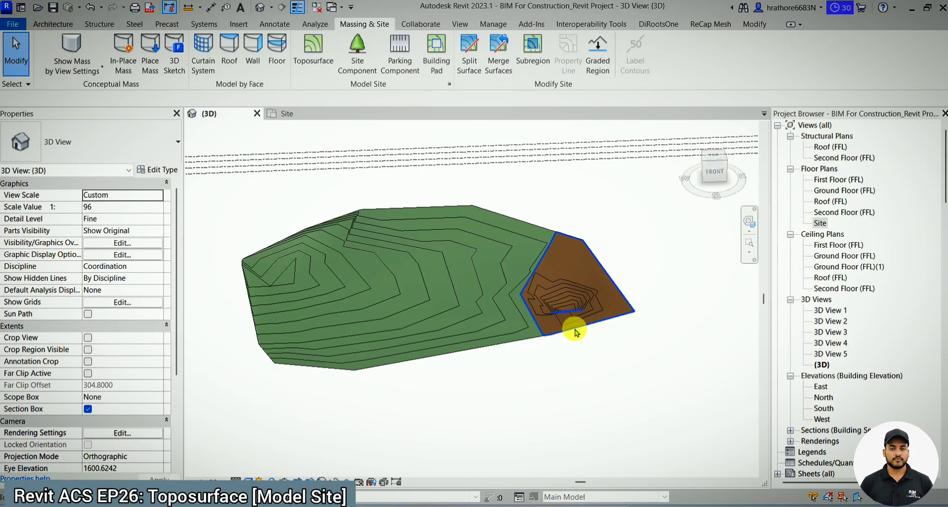
- Try merging the surfaces with the brown pit surface picked first and the green surface second, and undo the merge
{"action": "left_click", "coordinate": [497, 62]}
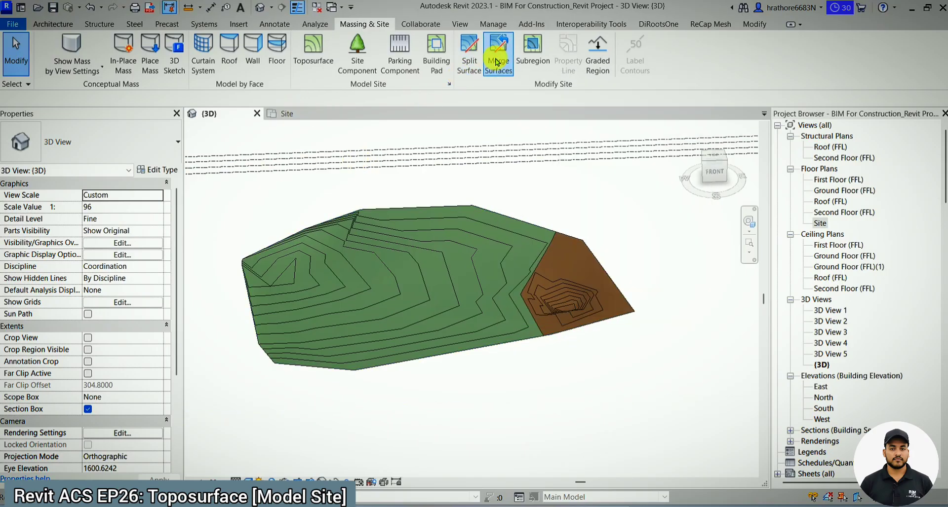
{"action": "left_click", "coordinate": [579, 309]}
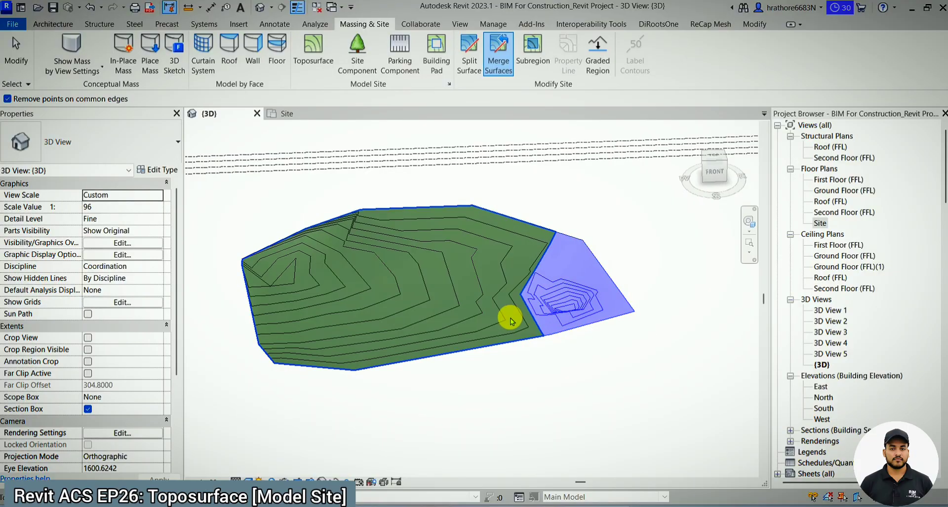
{"action": "left_click", "coordinate": [446, 317]}
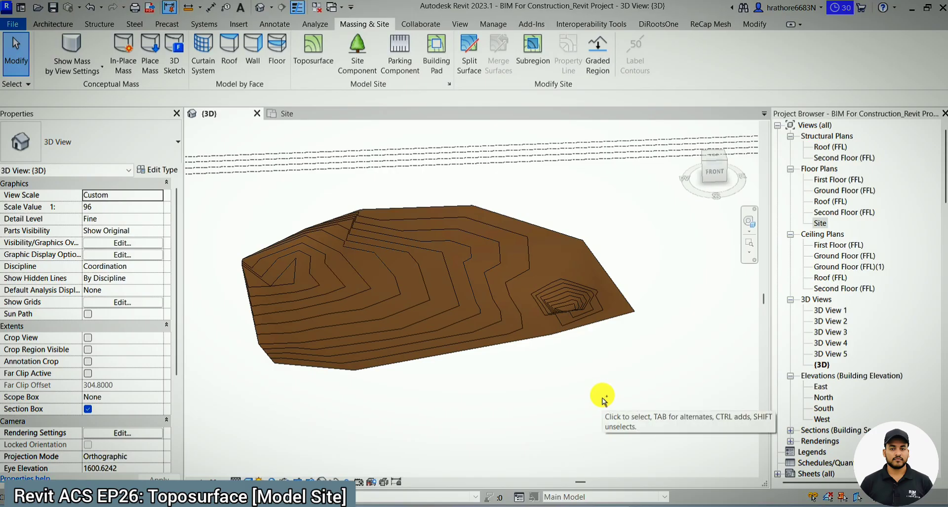
{"action": "key", "text": "ctrl+z"}
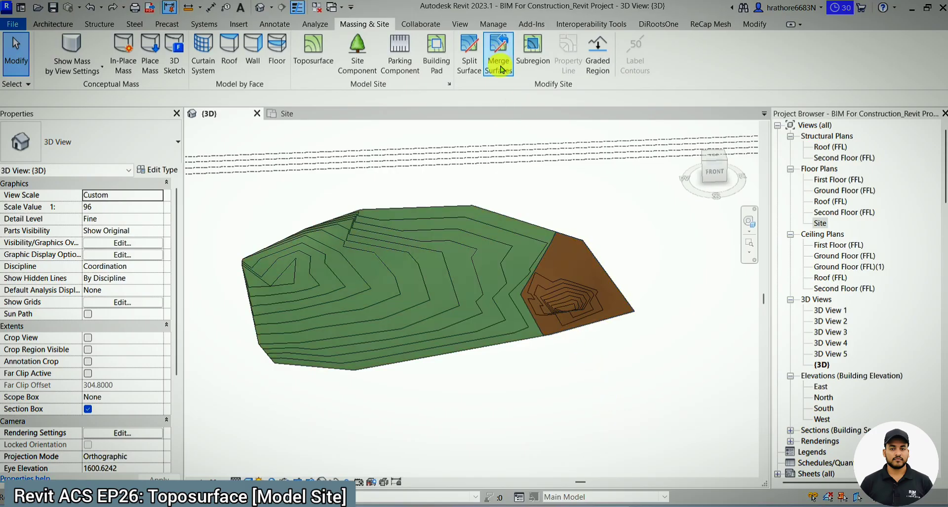
- Try merging the surfaces with the green surface picked first and the brown pit surface second, and undo the merge
{"action": "left_click", "coordinate": [500, 62]}
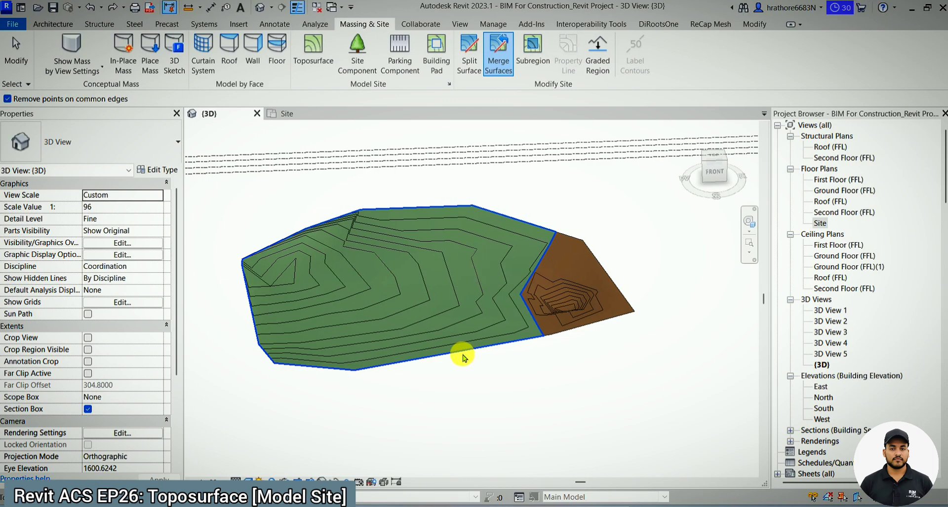
{"action": "left_click", "coordinate": [470, 281]}
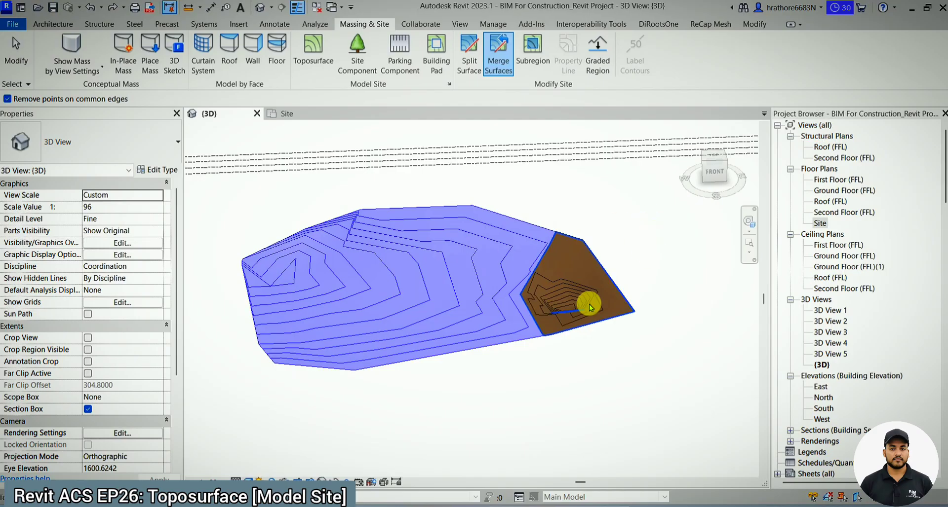
{"action": "left_click", "coordinate": [588, 304]}
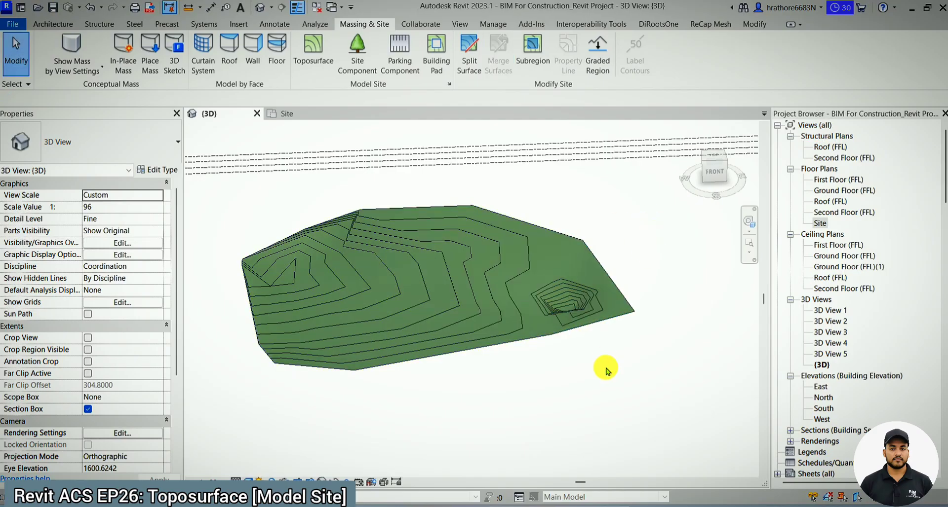
{"action": "key", "text": "ctrl+z"}
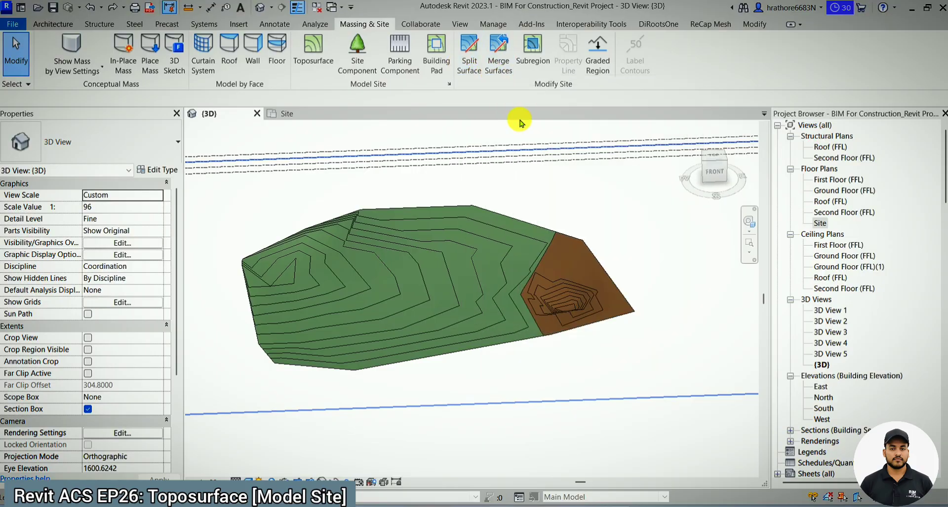
{"action": "scroll", "coordinate": [552, 309], "scroll_direction": "down", "scroll_amount": 3}
{"action": "left_click", "coordinate": [556, 312]}
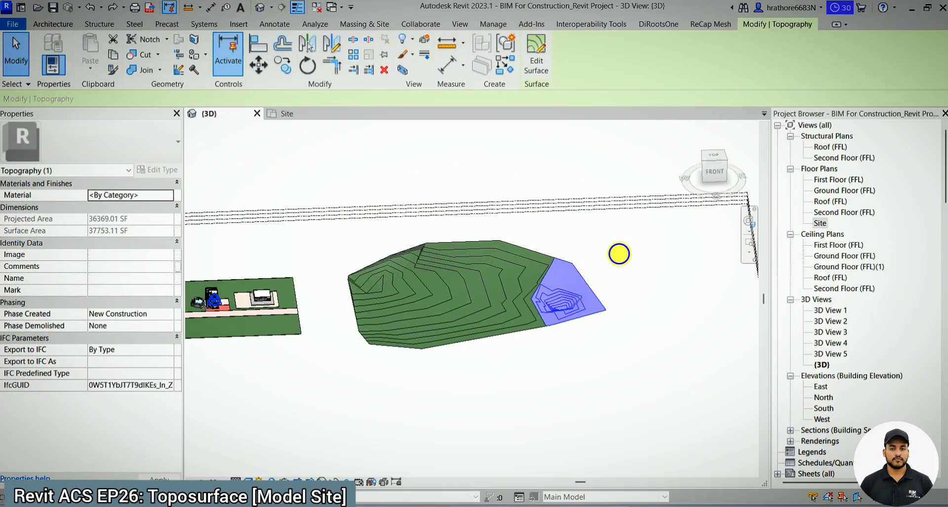
{"action": "left_click", "coordinate": [596, 264]}
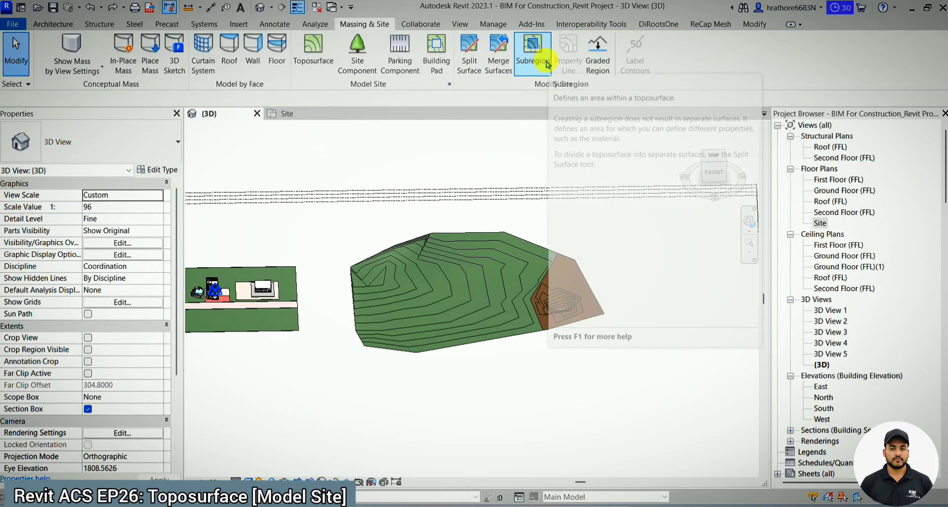
{"action": "scroll", "coordinate": [464, 196], "scroll_direction": "up", "scroll_amount": 2}
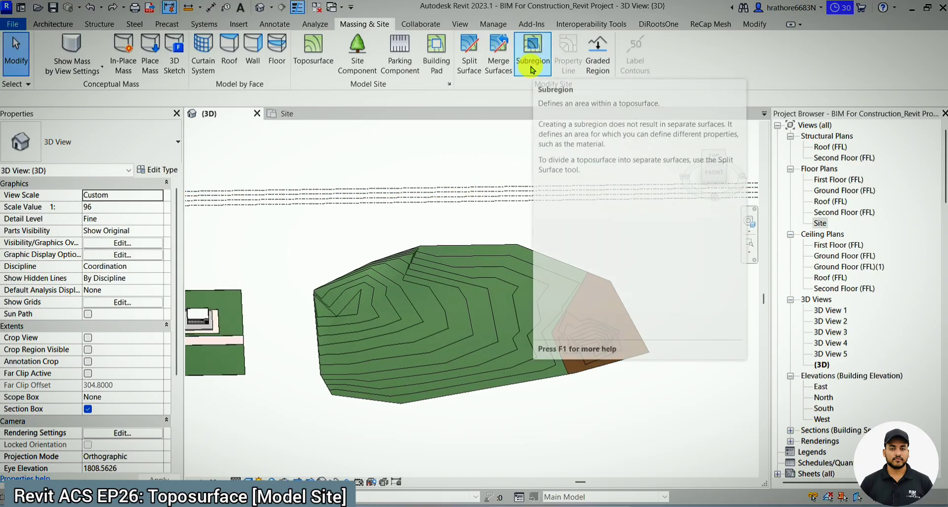
{"action": "scroll", "coordinate": [405, 376], "scroll_direction": "up", "scroll_amount": 1}
{"action": "scroll", "coordinate": [398, 328], "scroll_direction": "down", "scroll_amount": 2}
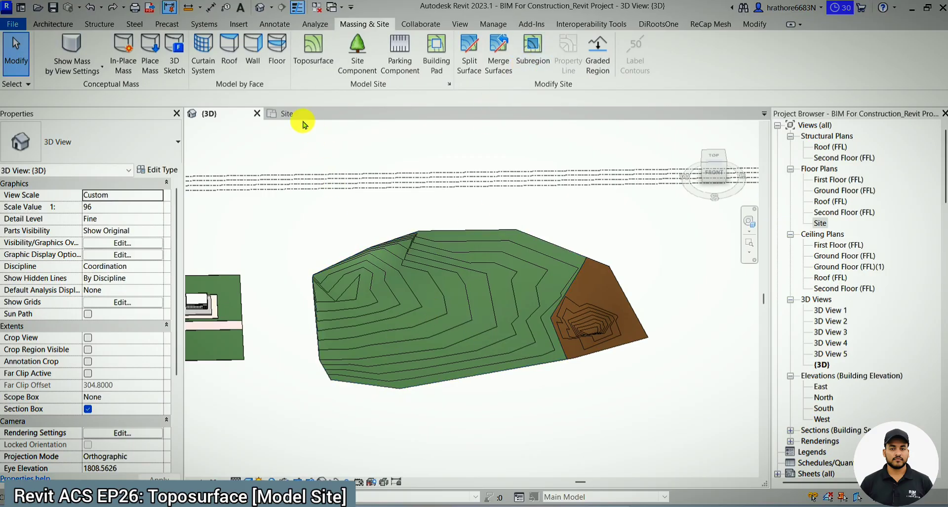
- In the Site floor plan, sketch a closed straight-line subregion boundary near the lower edge of the larger surface
{"action": "left_click", "coordinate": [301, 115]}
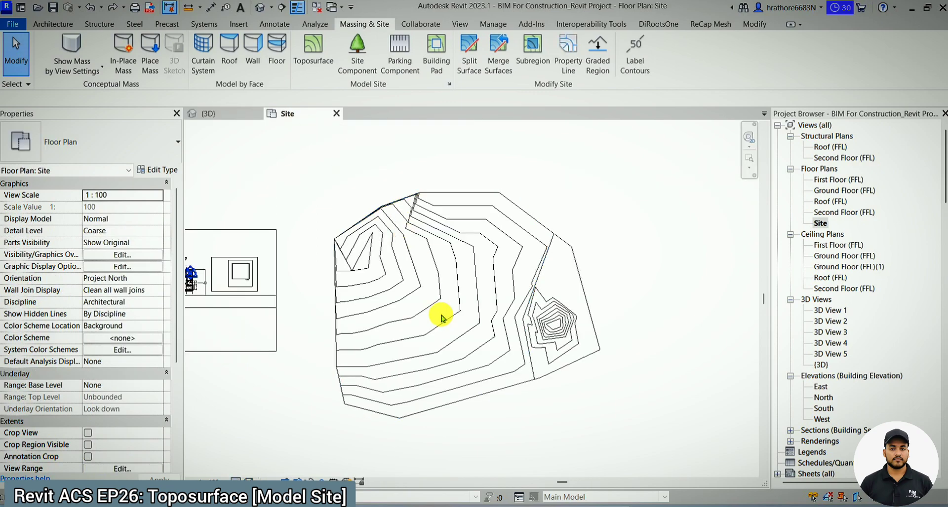
{"action": "left_click", "coordinate": [538, 61]}
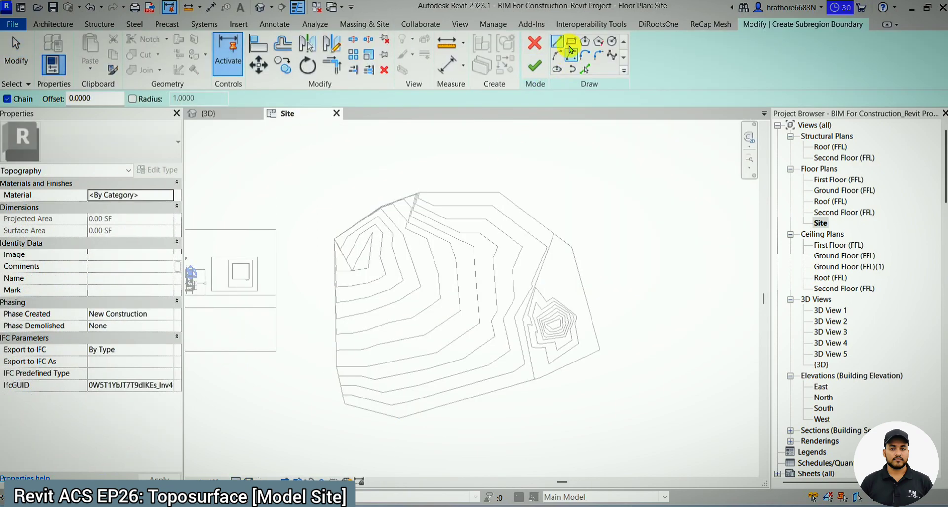
{"action": "left_click", "coordinate": [612, 43]}
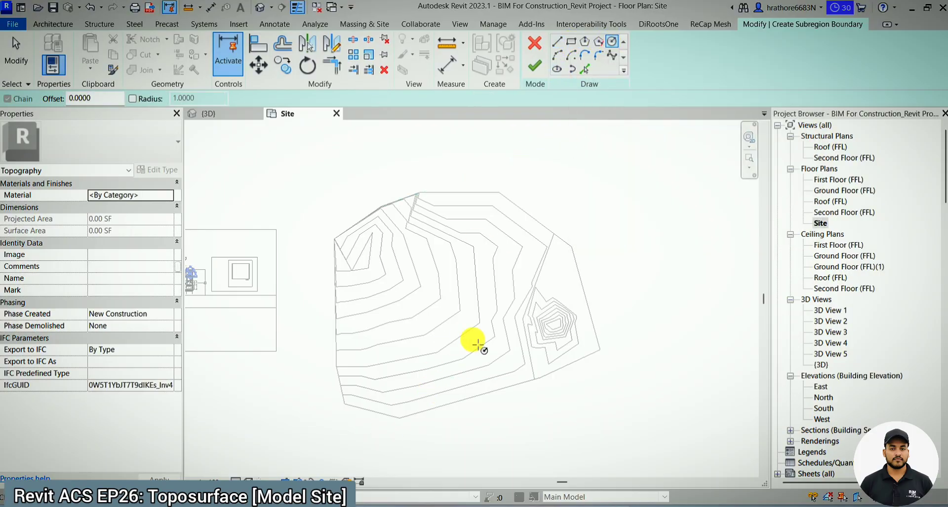
{"action": "scroll", "coordinate": [472, 338], "scroll_direction": "up", "scroll_amount": 2}
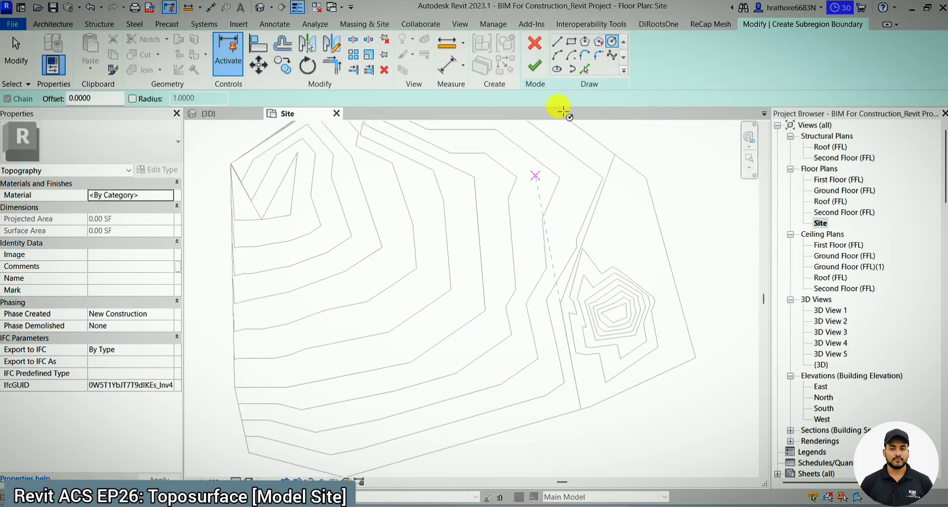
{"action": "left_click", "coordinate": [556, 42]}
{"action": "left_click", "coordinate": [354, 418]}
{"action": "left_click", "coordinate": [364, 383]}
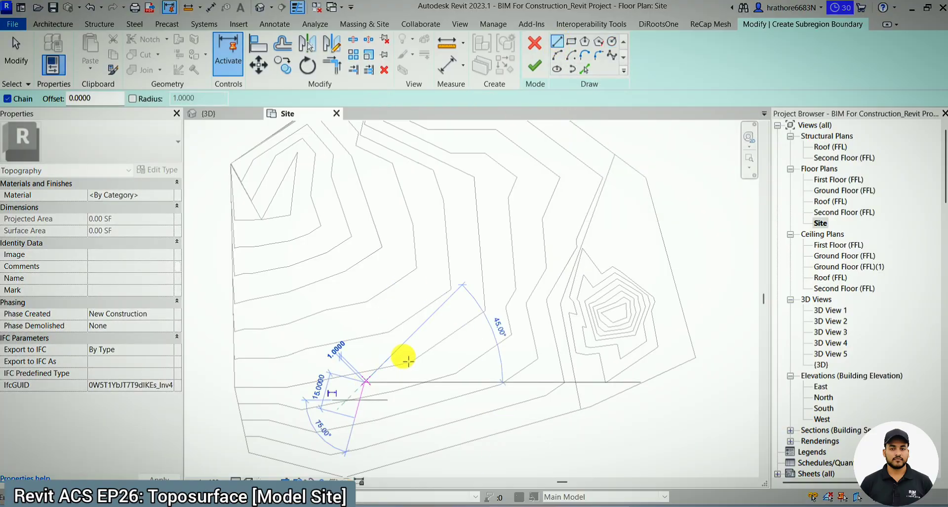
{"action": "left_click", "coordinate": [404, 355]}
{"action": "left_click", "coordinate": [442, 356]}
{"action": "left_click", "coordinate": [452, 427]}
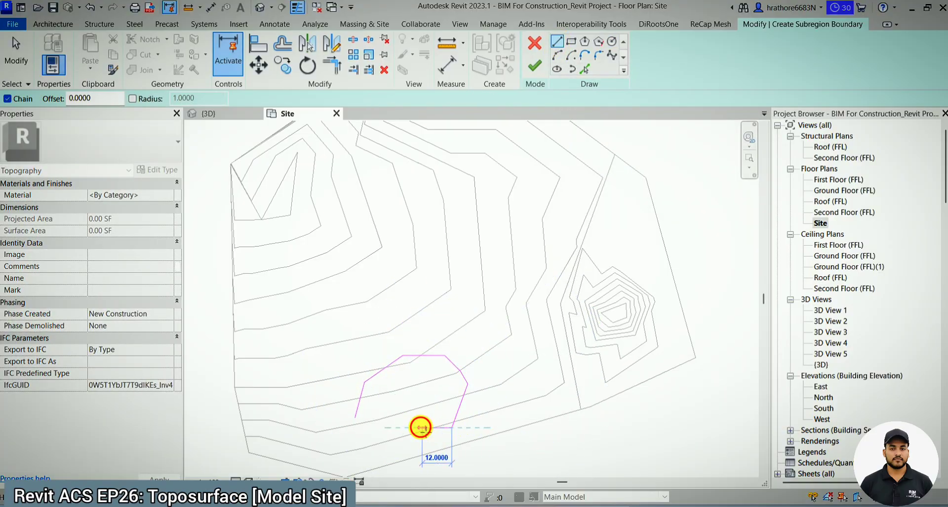
{"action": "left_click", "coordinate": [366, 427]}
{"action": "left_click", "coordinate": [354, 421]}
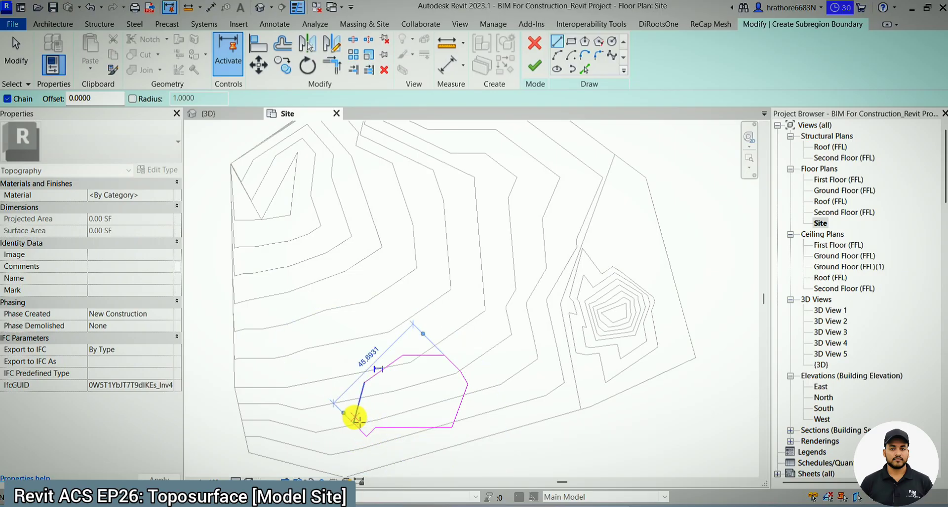
- Finish the subregion boundary and show the new subregion in the 3D view
{"action": "key", "text": "Escape"}
{"action": "key", "text": "Escape"}
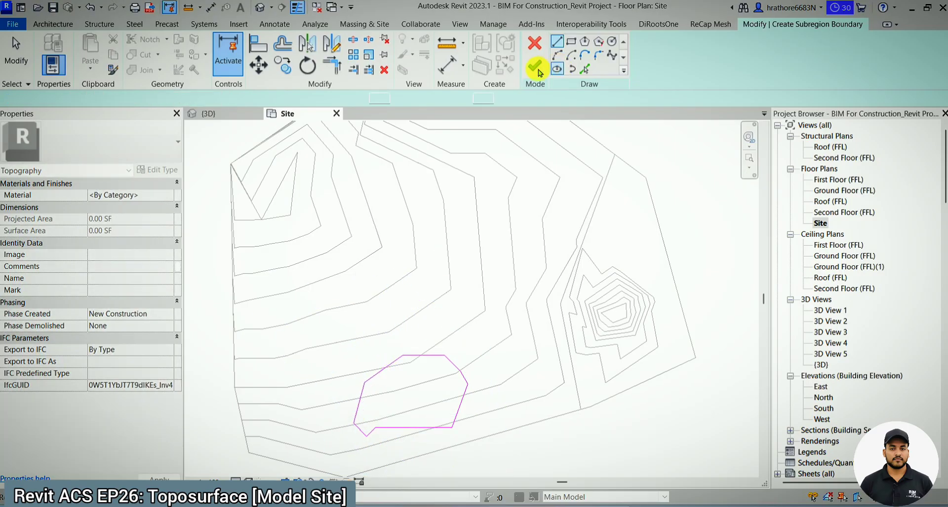
{"action": "left_click", "coordinate": [536, 68]}
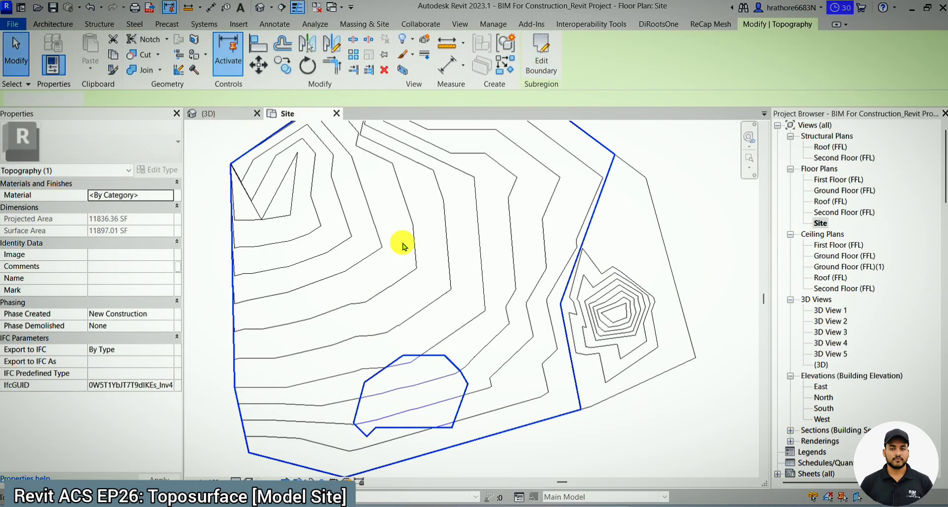
{"action": "key", "text": "ctrl+Tab"}
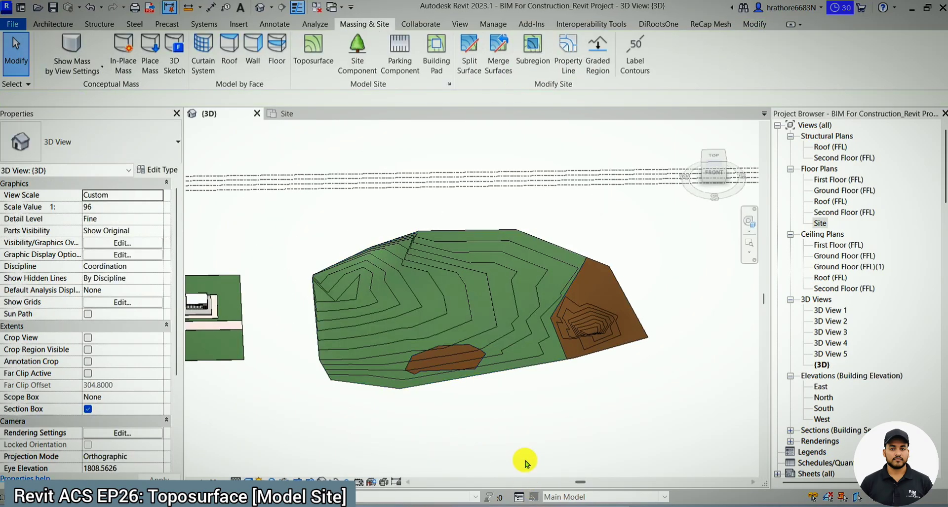
{"action": "scroll", "coordinate": [492, 452], "scroll_direction": "up", "scroll_amount": 2}
{"action": "scroll", "coordinate": [472, 351], "scroll_direction": "up", "scroll_amount": 2}
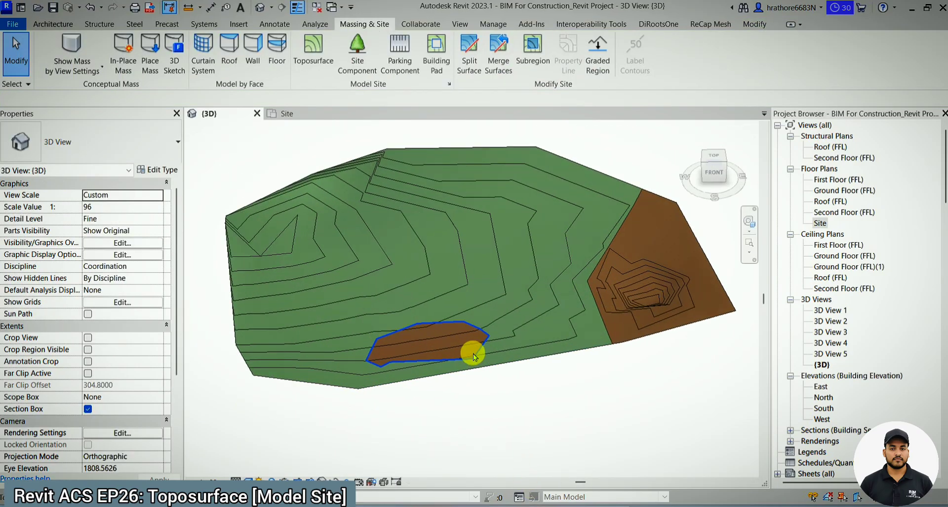
- Select the subregion, try deleting the green surface that hosts it, and undo the deletion
{"action": "left_click", "coordinate": [472, 355]}
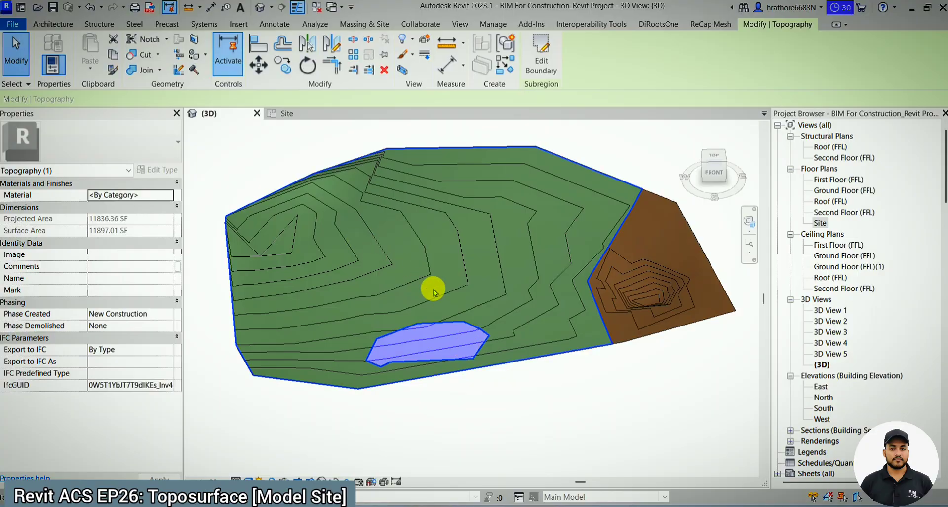
{"action": "left_click", "coordinate": [483, 267]}
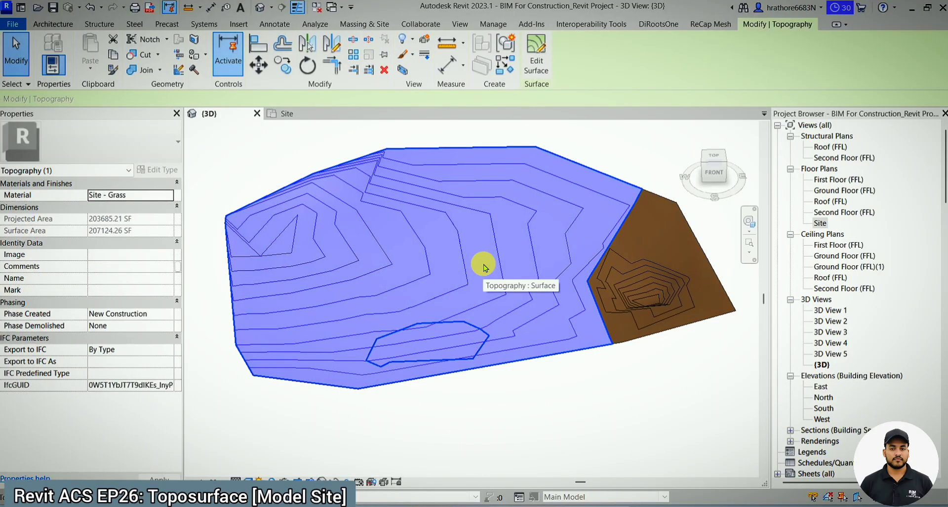
{"action": "key", "text": "Escape"}
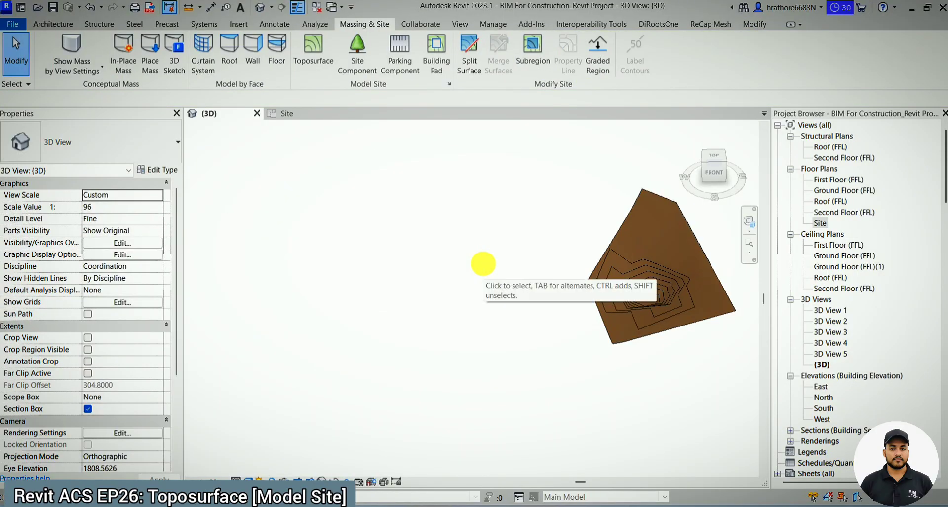
{"action": "left_click", "coordinate": [444, 363]}
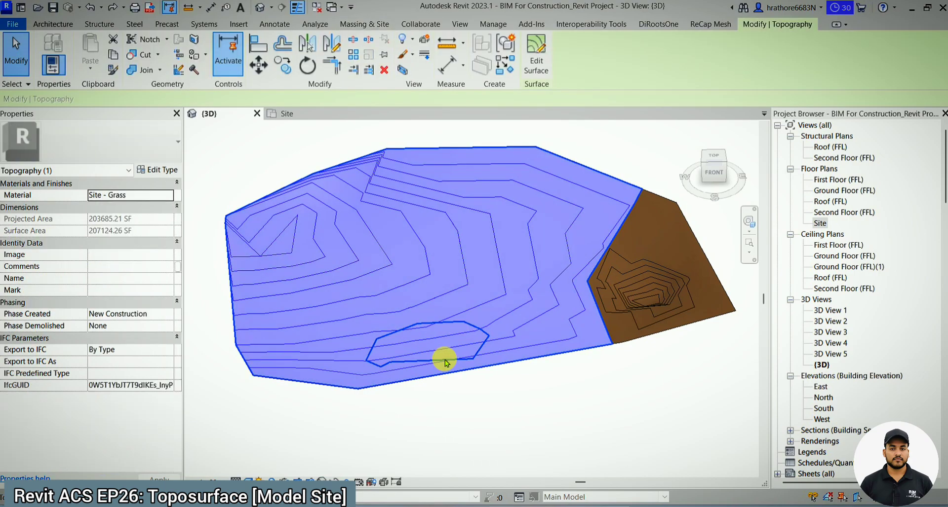
{"action": "key", "text": "Escape"}
- Select the subregion and the green surface in turn to compare their extents and properties
{"action": "left_click", "coordinate": [444, 363]}
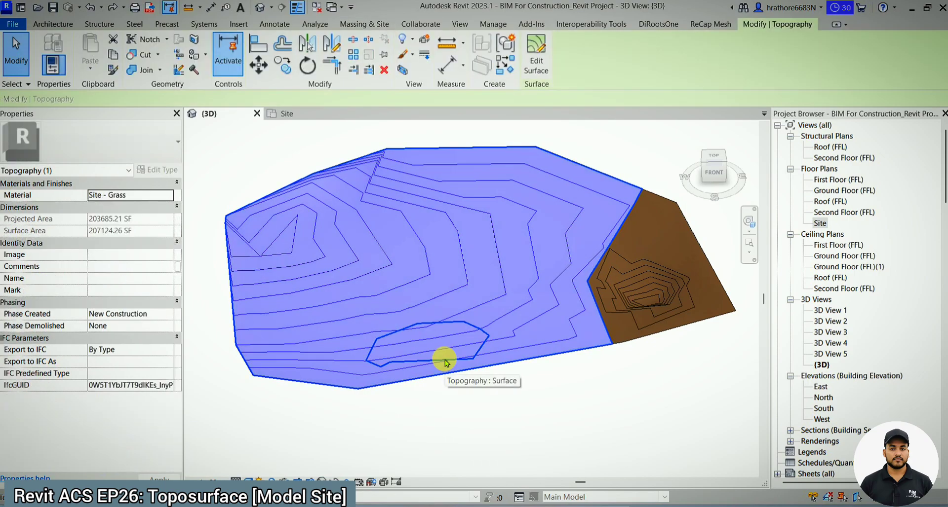
{"action": "left_click", "coordinate": [475, 334]}
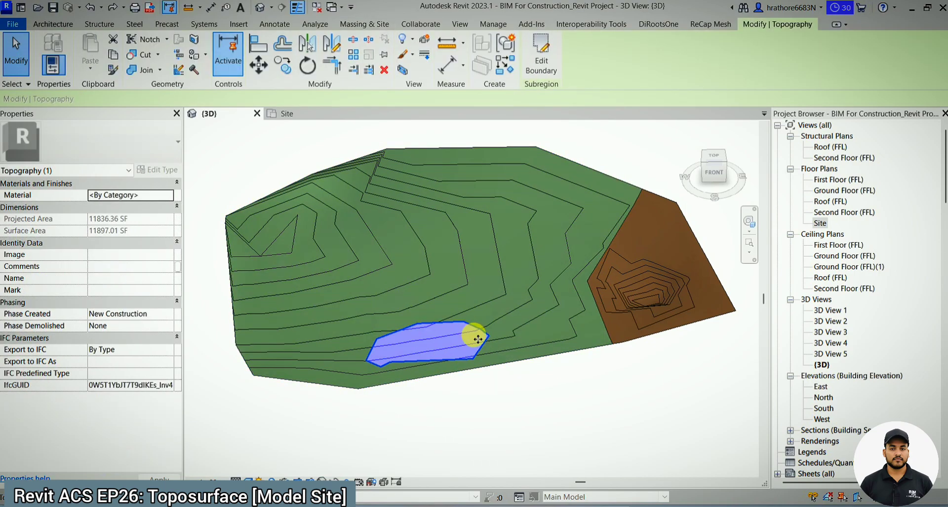
{"action": "key", "text": "Escape"}
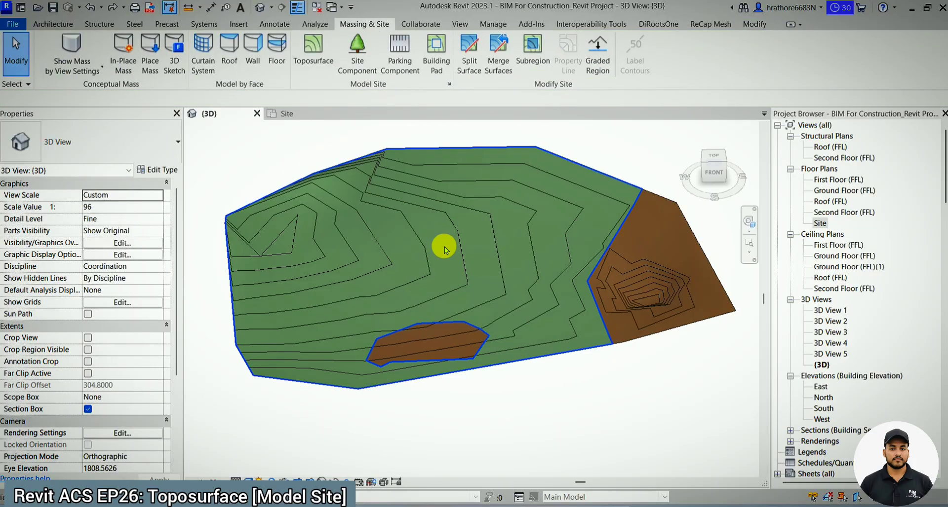
{"action": "left_click", "coordinate": [444, 248]}
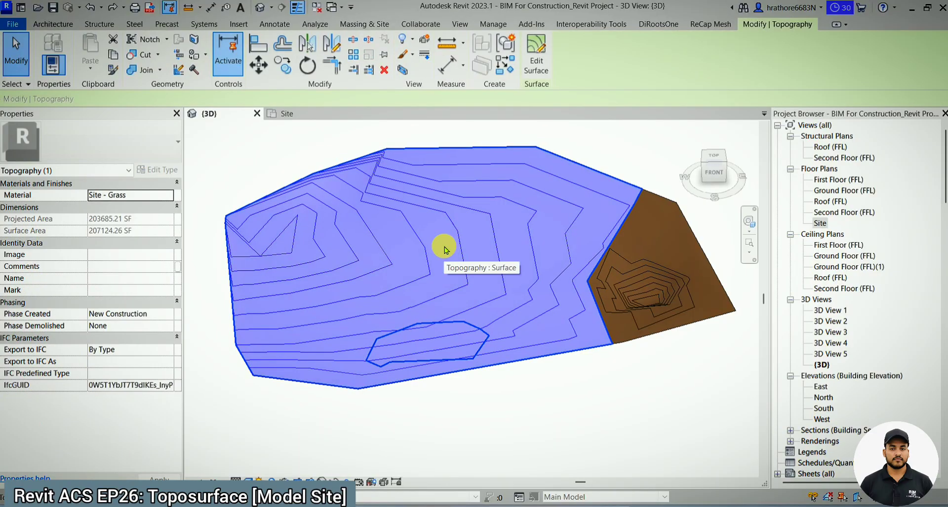
{"action": "key", "text": "Escape"}
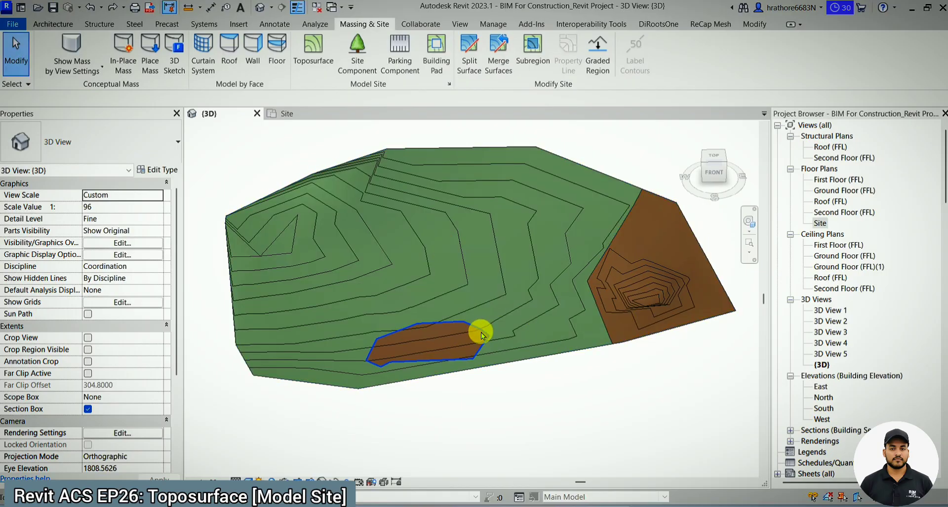
{"action": "left_click", "coordinate": [463, 228]}
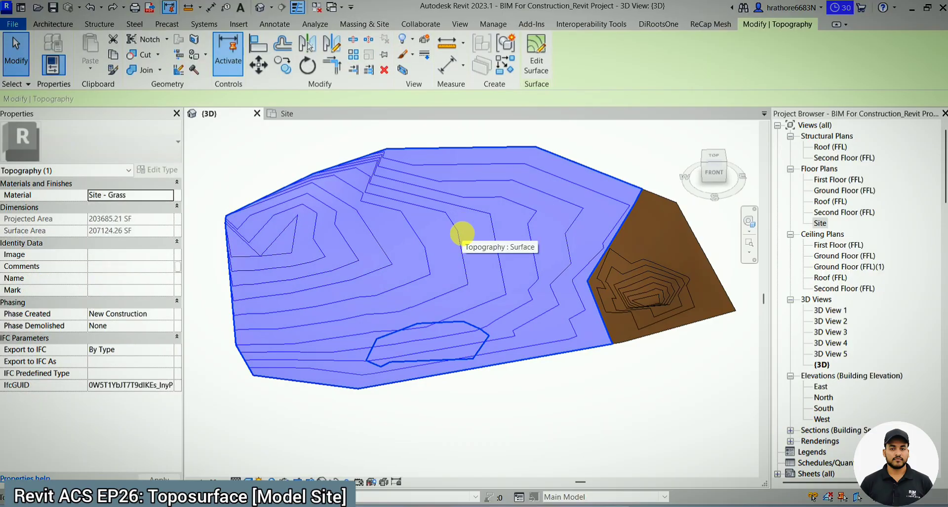
{"action": "key", "text": "Escape"}
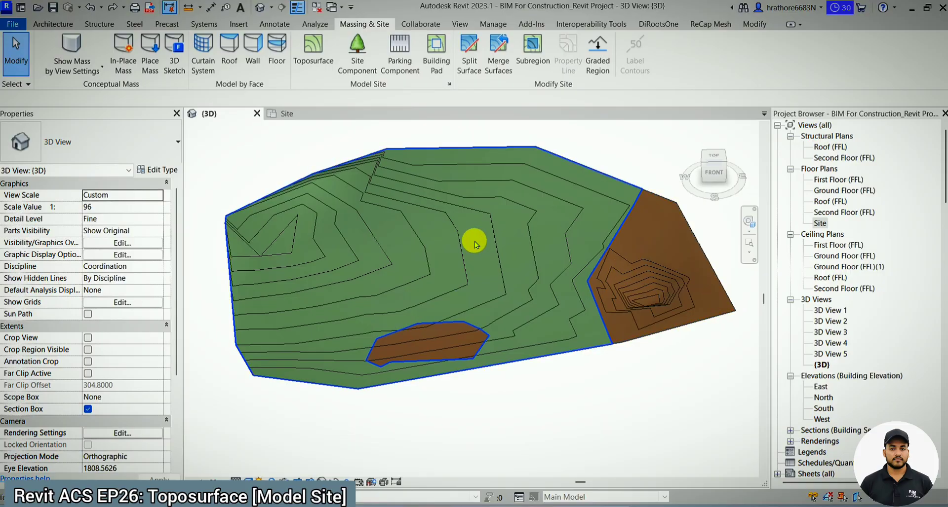
- Delete the green surface once more to test the subregion's dependence on it, and undo the deletion
{"action": "left_click", "coordinate": [529, 242]}
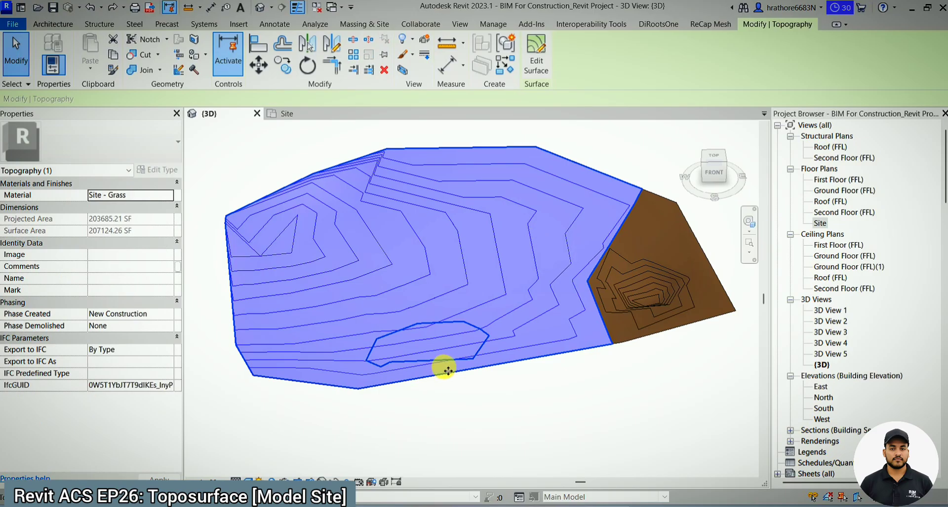
{"action": "key", "text": "Delete"}
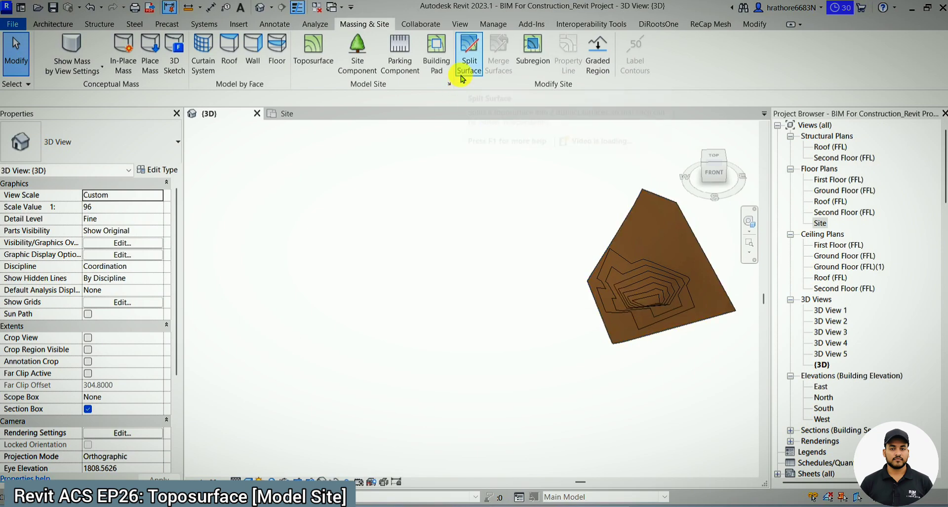
{"action": "key", "text": "ctrl+z"}
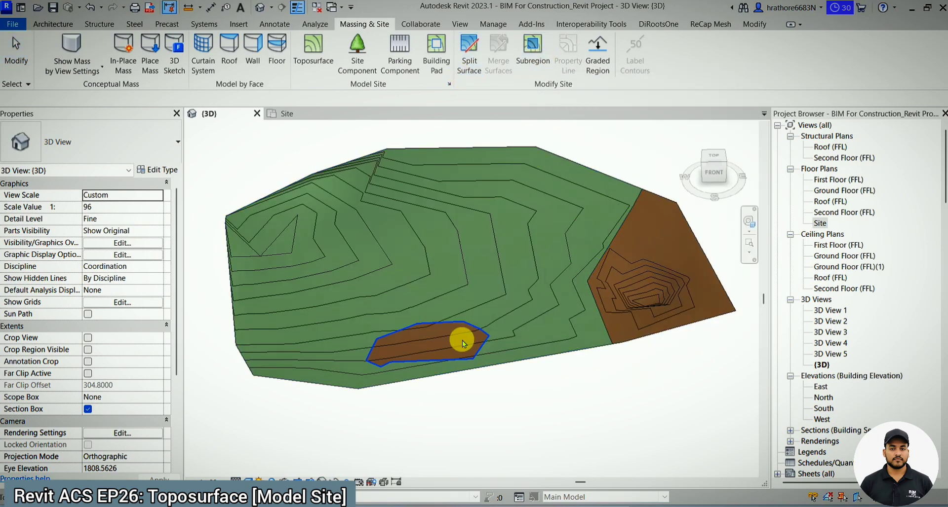
- Select the subregion on the grass surface, search the materials for "water" and assign POOL WATER to it
{"action": "key", "text": "Tab"}
{"action": "left_click", "coordinate": [478, 349]}
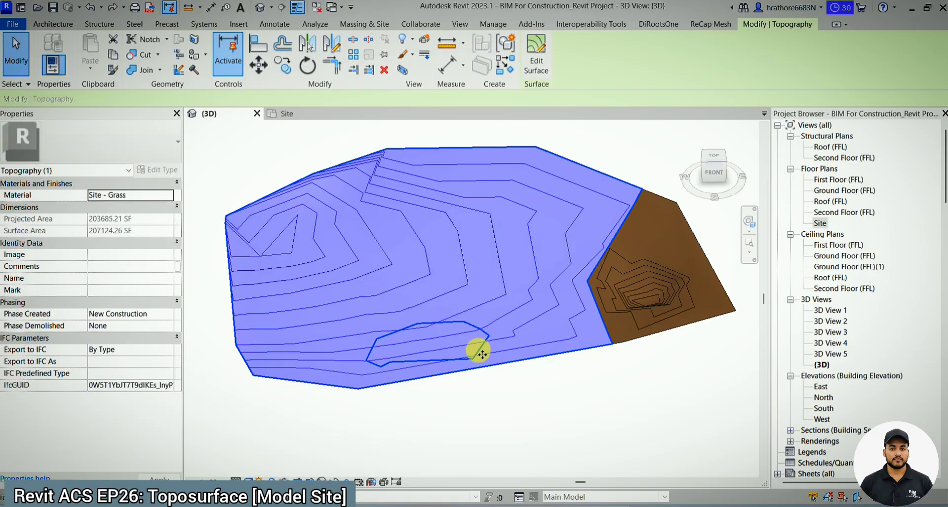
{"action": "key", "text": "Escape"}
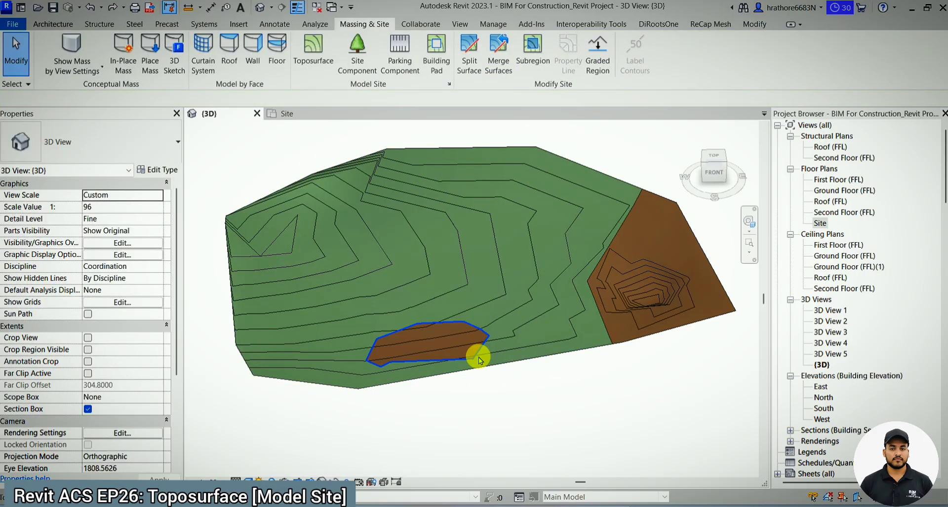
{"action": "left_click", "coordinate": [478, 358]}
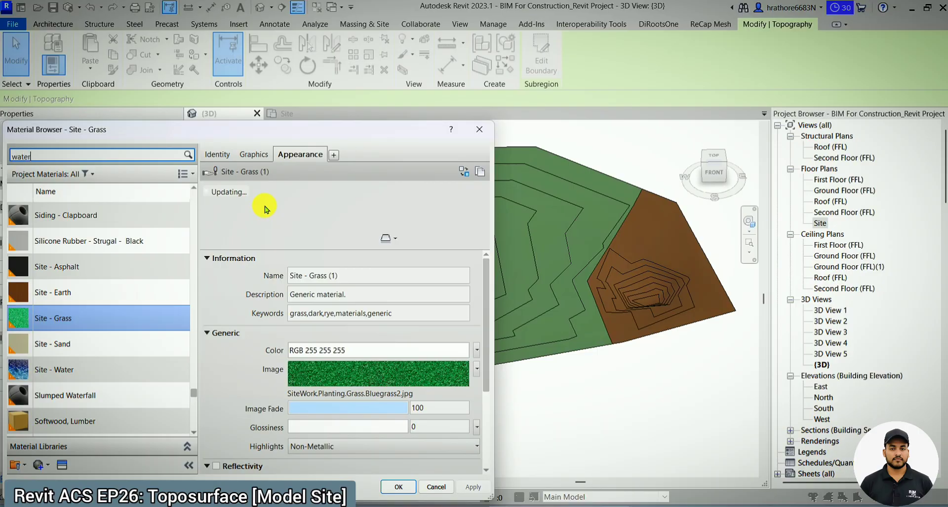
{"action": "left_click", "coordinate": [97, 252]}
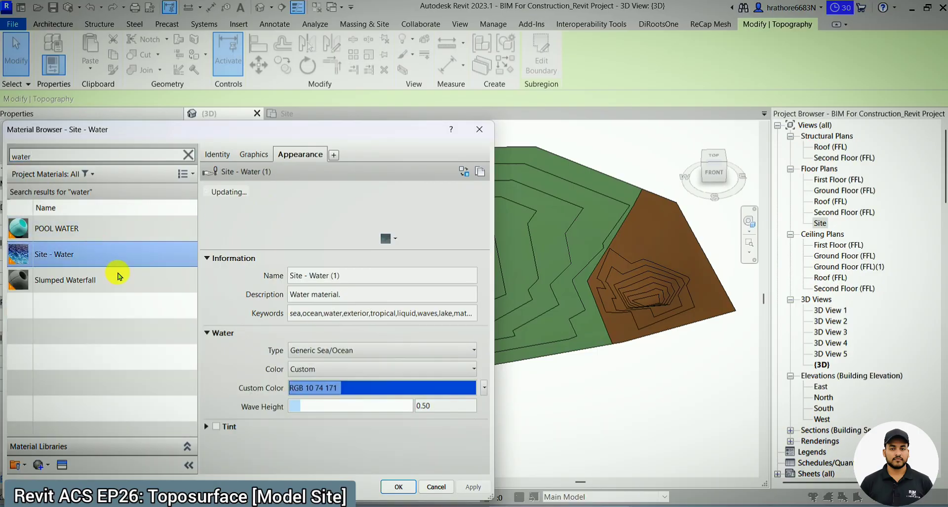
{"action": "left_click", "coordinate": [125, 235]}
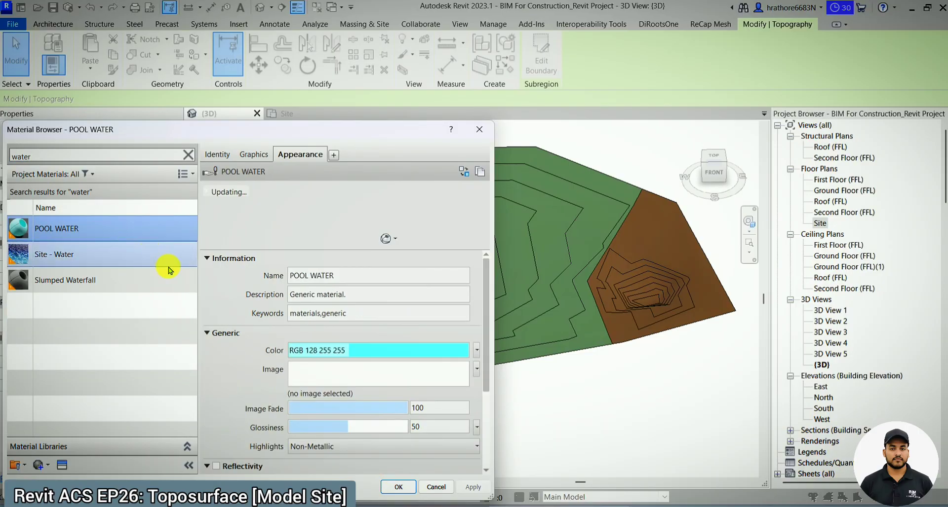
{"action": "left_click", "coordinate": [127, 264]}
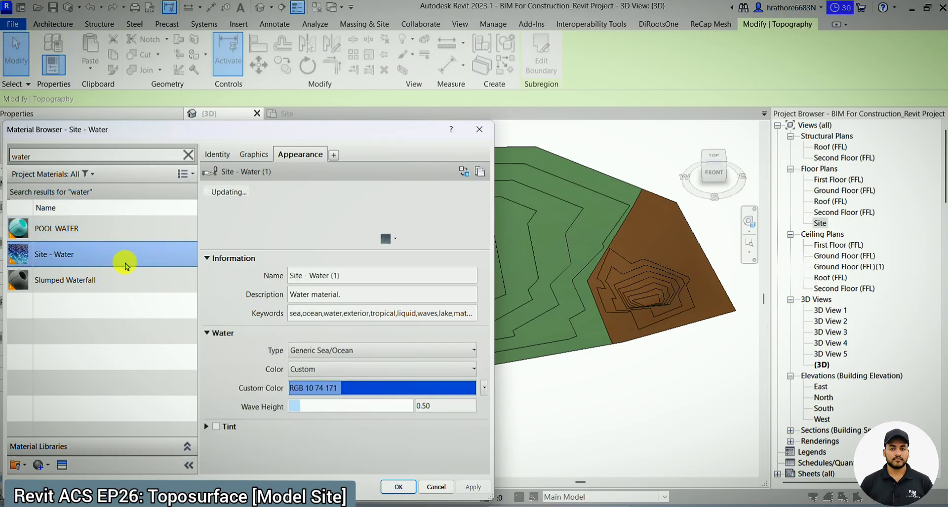
{"action": "left_click", "coordinate": [131, 232]}
{"action": "left_click", "coordinate": [400, 488]}
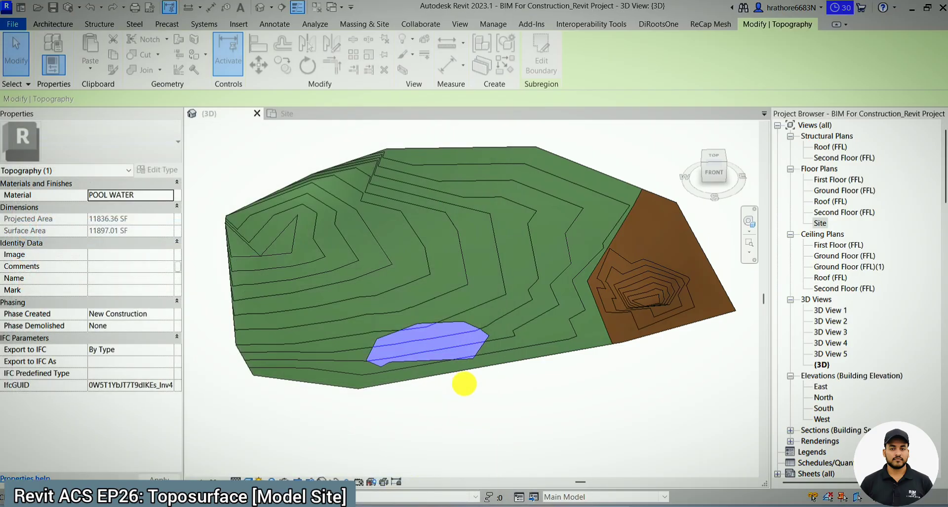
{"action": "left_click", "coordinate": [457, 383]}
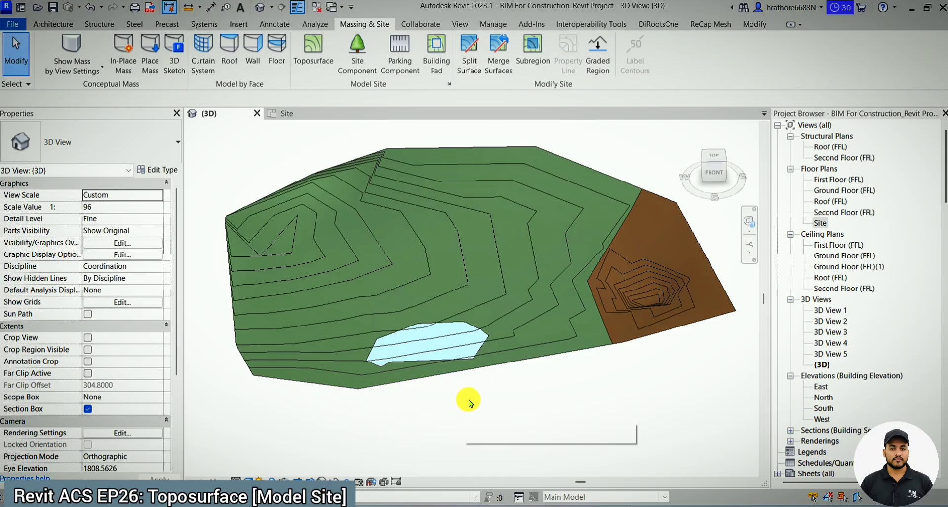
{"action": "scroll", "coordinate": [482, 393], "scroll_direction": "up", "scroll_amount": 3}
{"action": "scroll", "coordinate": [466, 419], "scroll_direction": "down", "scroll_amount": 3}
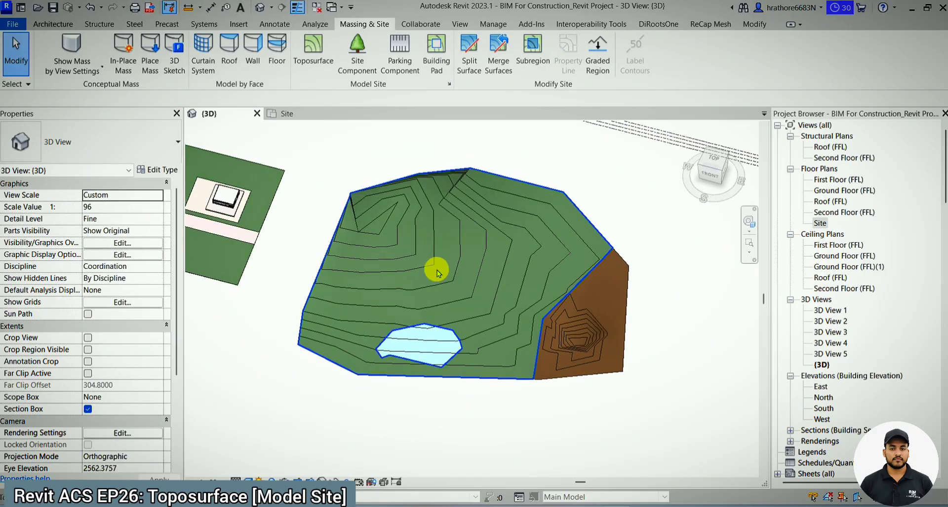
- Start a site component in the Site plan using the M_RPC Tree - Deciduous type Blue Berry Elder - 4.5 Meters
{"action": "left_click", "coordinate": [308, 117]}
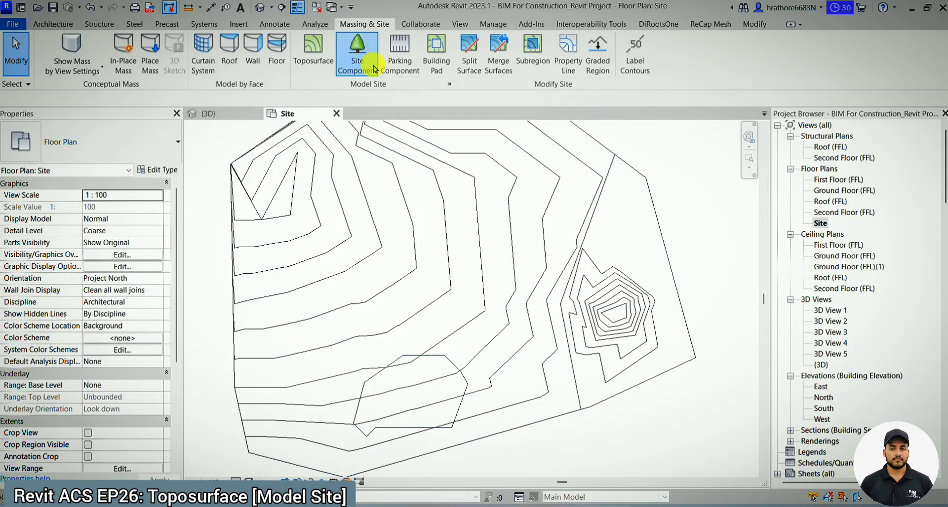
{"action": "left_click", "coordinate": [374, 69]}
{"action": "left_click", "coordinate": [149, 141]}
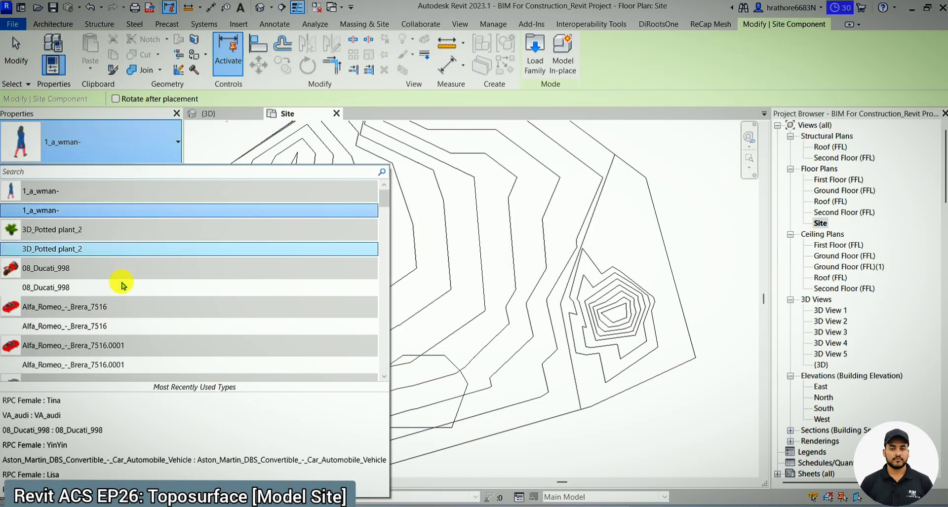
{"action": "scroll", "coordinate": [122, 286], "scroll_direction": "down", "scroll_amount": 10}
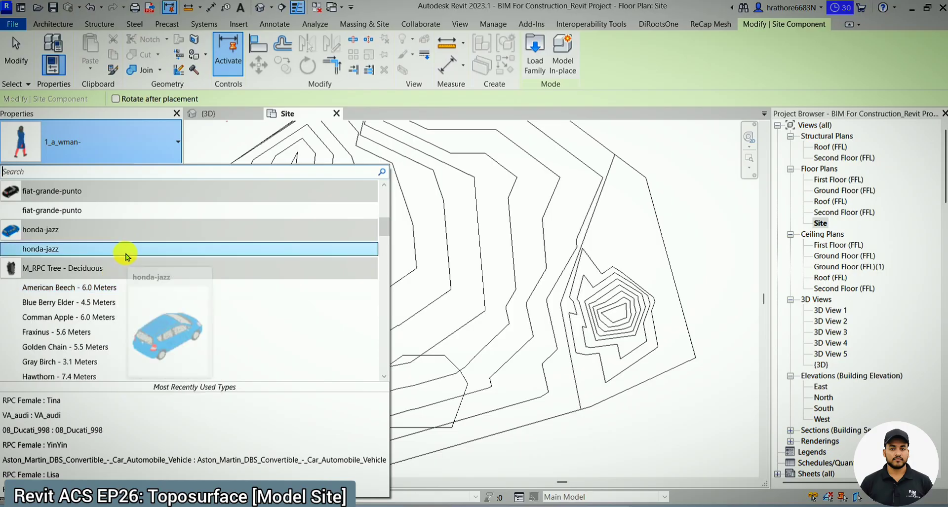
{"action": "scroll", "coordinate": [127, 257], "scroll_direction": "down", "scroll_amount": 5}
{"action": "scroll", "coordinate": [126, 257], "scroll_direction": "up", "scroll_amount": 3}
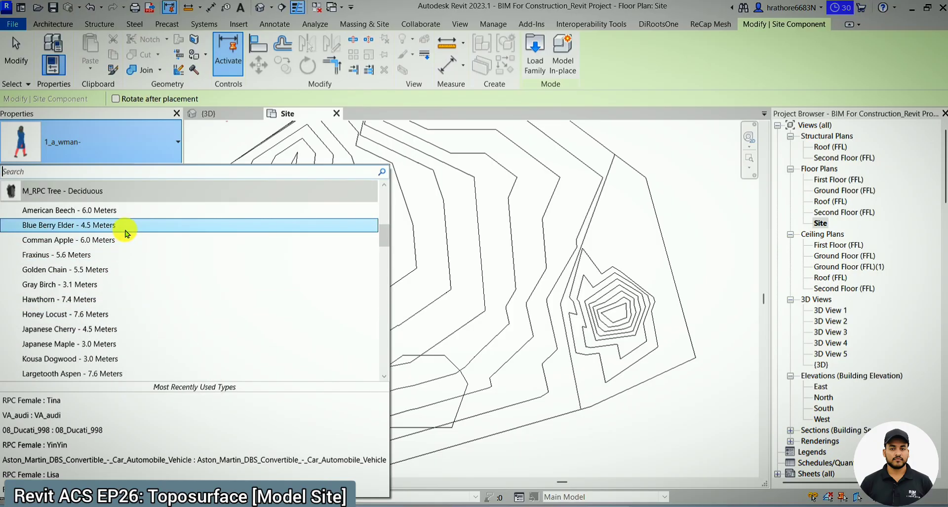
{"action": "mouse_move", "coordinate": [127, 234]}
{"action": "left_click", "coordinate": [101, 226]}
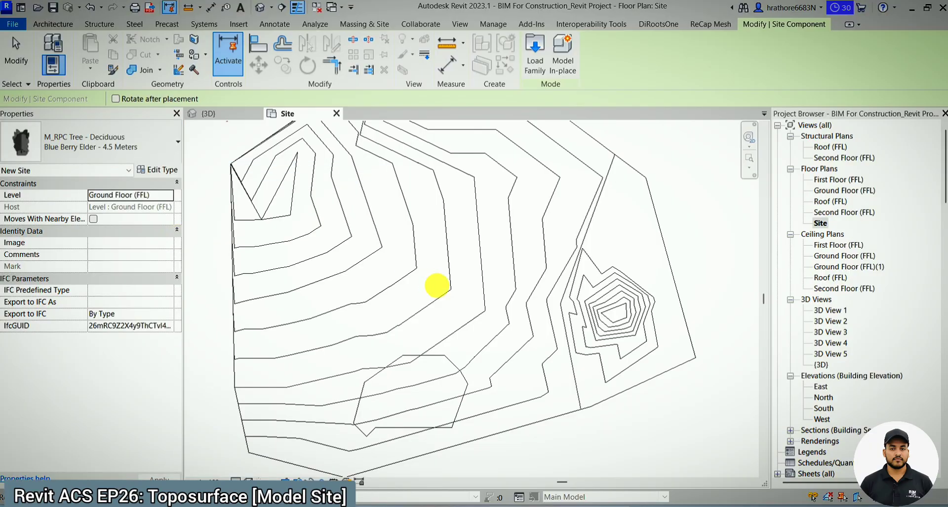
- Place seven trees around the water subregion, five in a row below it and two up its right-hand side
{"action": "scroll", "coordinate": [363, 419], "scroll_direction": "up", "scroll_amount": 3}
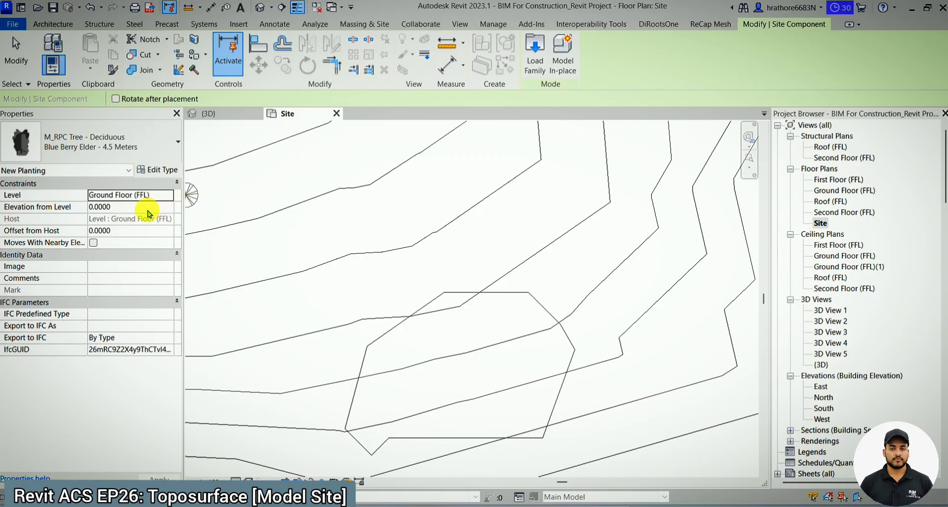
{"action": "scroll", "coordinate": [380, 360], "scroll_direction": "down", "scroll_amount": 3}
{"action": "scroll", "coordinate": [362, 416], "scroll_direction": "up", "scroll_amount": 3}
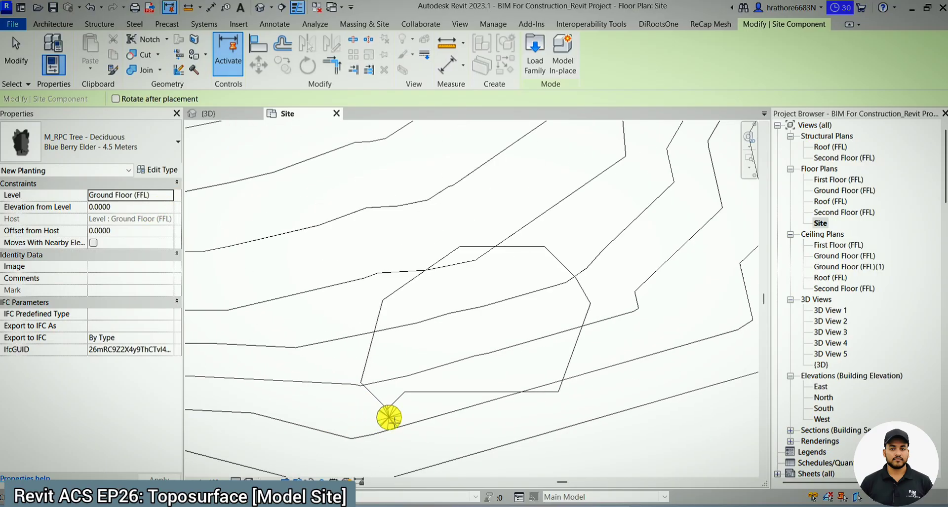
{"action": "left_click", "coordinate": [406, 418]}
{"action": "left_click", "coordinate": [443, 411]}
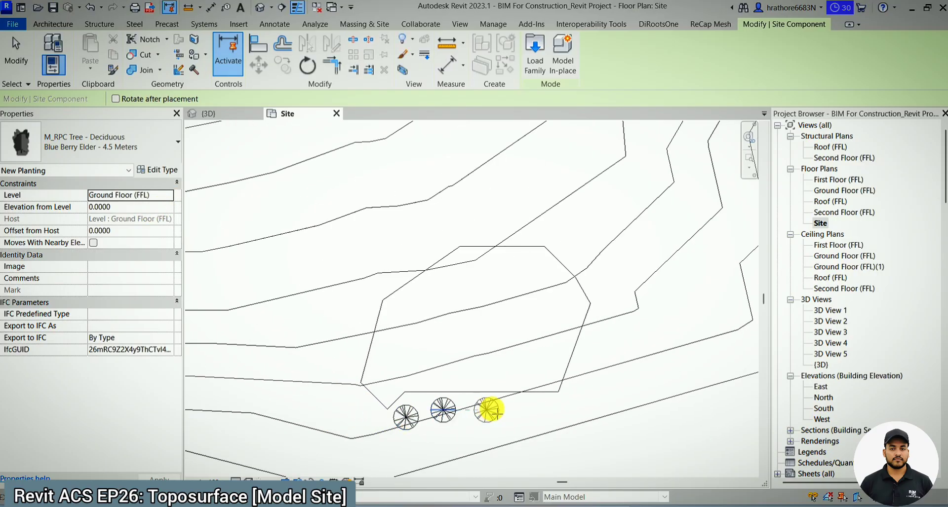
{"action": "left_click", "coordinate": [494, 410]}
{"action": "left_click", "coordinate": [535, 411]}
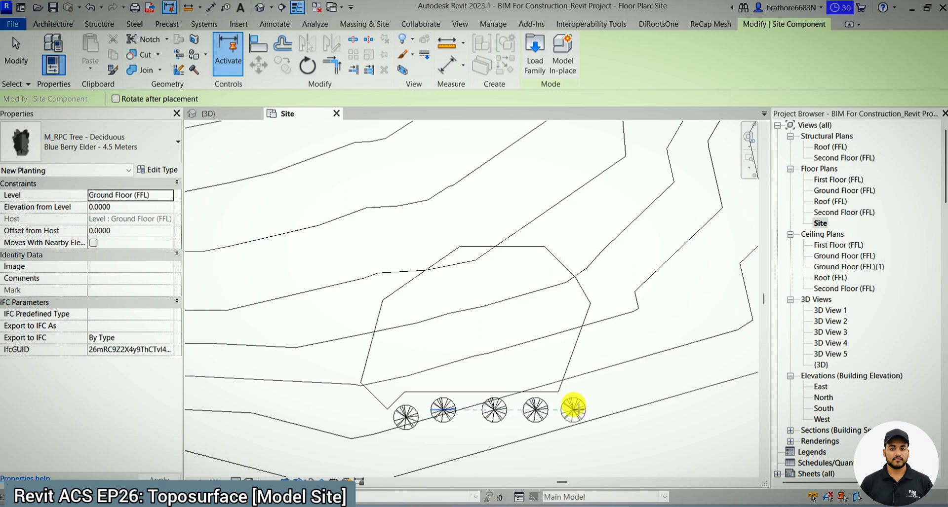
{"action": "left_click", "coordinate": [594, 365]}
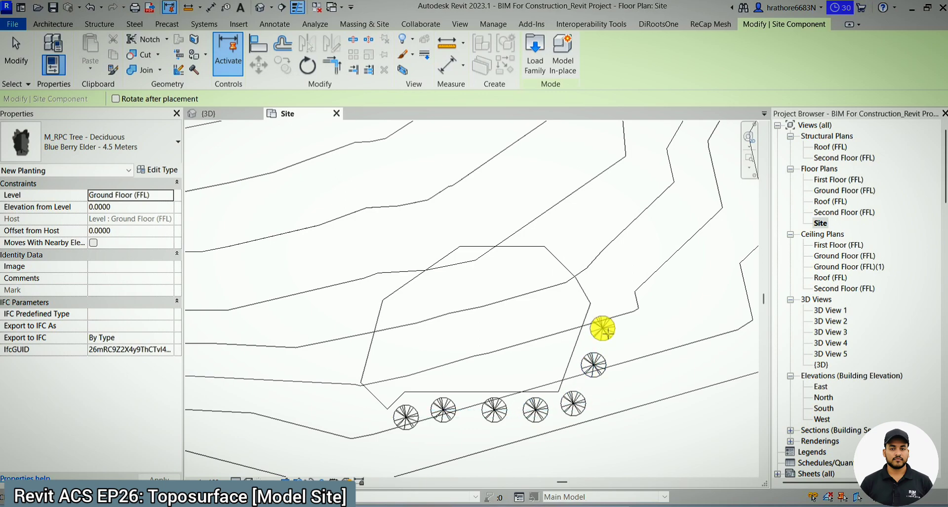
{"action": "left_click", "coordinate": [603, 328]}
{"action": "key", "text": "Escape"}
- Turn off the section box in the 3D view and inspect the trees beside the water subregion
{"action": "left_click", "coordinate": [240, 116]}
{"action": "scroll", "coordinate": [386, 239], "scroll_direction": "down", "scroll_amount": 3}
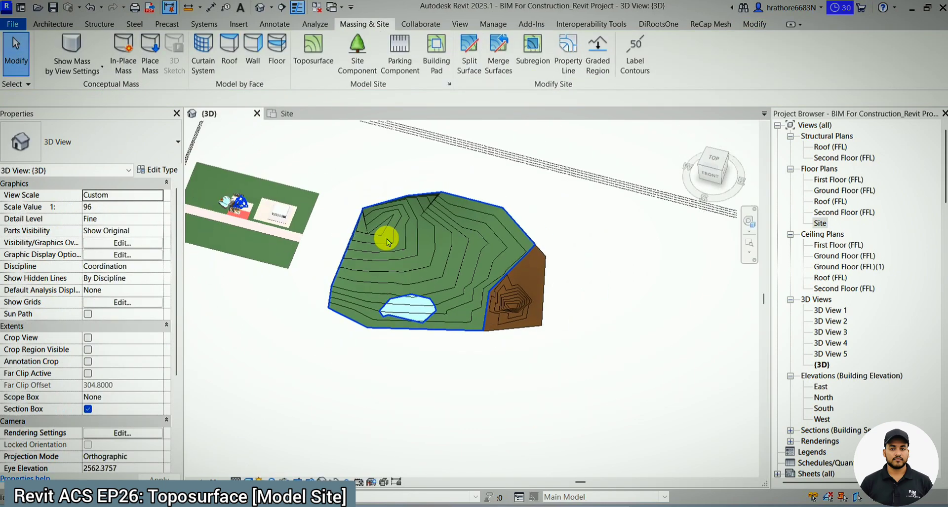
{"action": "scroll", "coordinate": [408, 297], "scroll_direction": "up", "scroll_amount": 4}
{"action": "middle_click_drag", "start_coordinate": [412, 334], "coordinate": [431, 316], "text": "shift"}
{"action": "scroll", "coordinate": [431, 316], "scroll_direction": "down", "scroll_amount": 3}
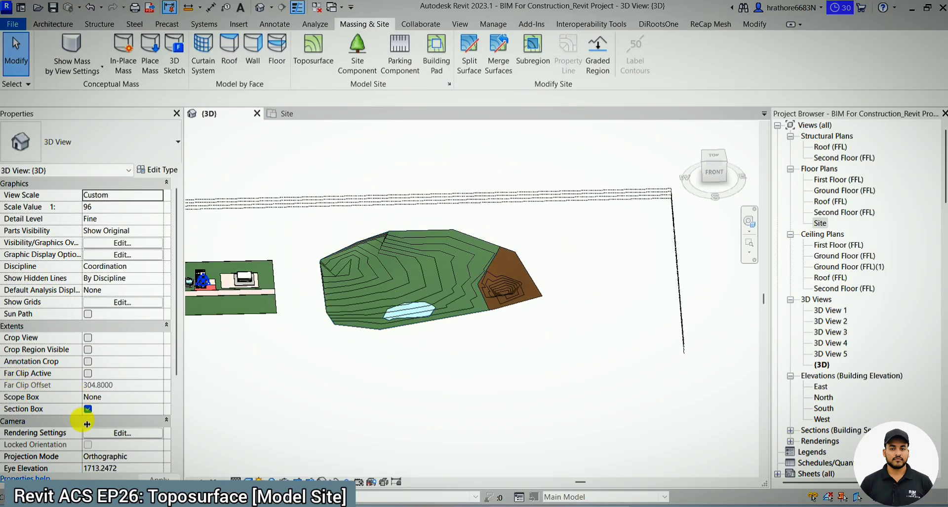
{"action": "left_click", "coordinate": [88, 409]}
{"action": "scroll", "coordinate": [417, 322], "scroll_direction": "up", "scroll_amount": 5}
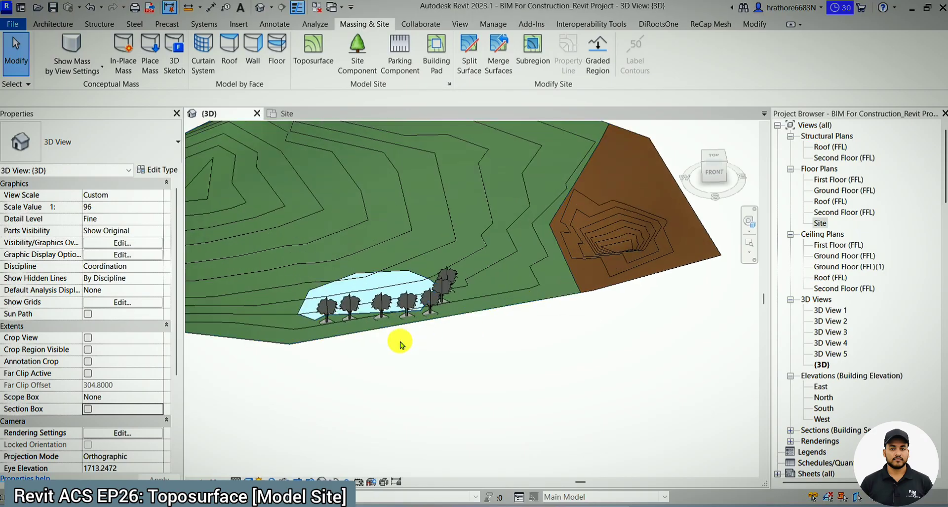
{"action": "mouse_move", "coordinate": [411, 347]}
{"action": "middle_mouse_down", "text": "shift"}
{"action": "mouse_move", "coordinate": [491, 323]}
{"action": "mouse_move", "coordinate": [423, 374]}
{"action": "mouse_move", "coordinate": [408, 357]}
{"action": "middle_mouse_up", "text": "shift"}
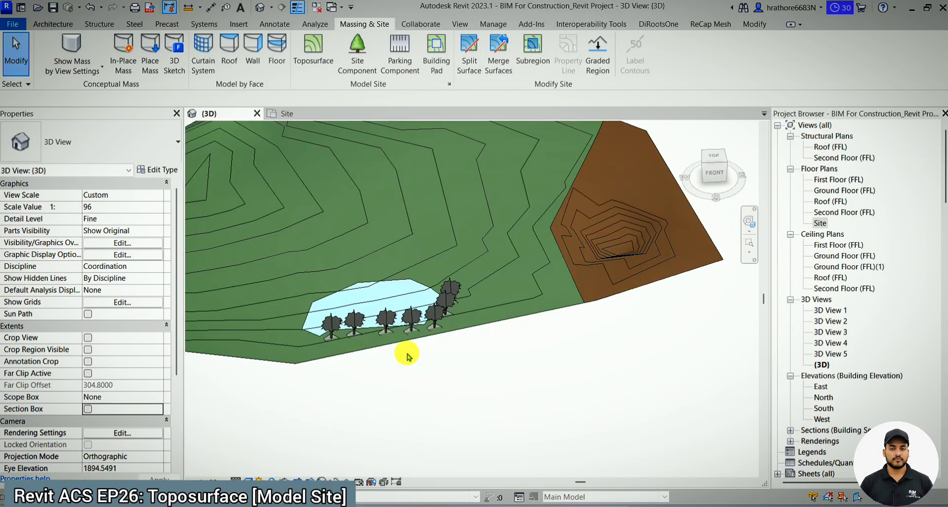
{"action": "scroll", "coordinate": [433, 350], "scroll_direction": "down", "scroll_amount": 2}
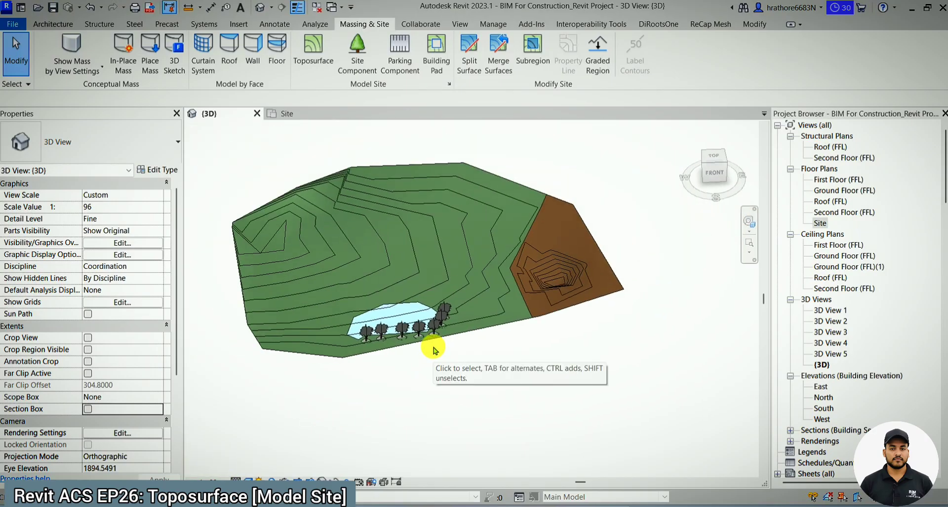
- Browse the full range of site component types available for the Site plan without placing any
{"action": "left_click", "coordinate": [356, 56]}
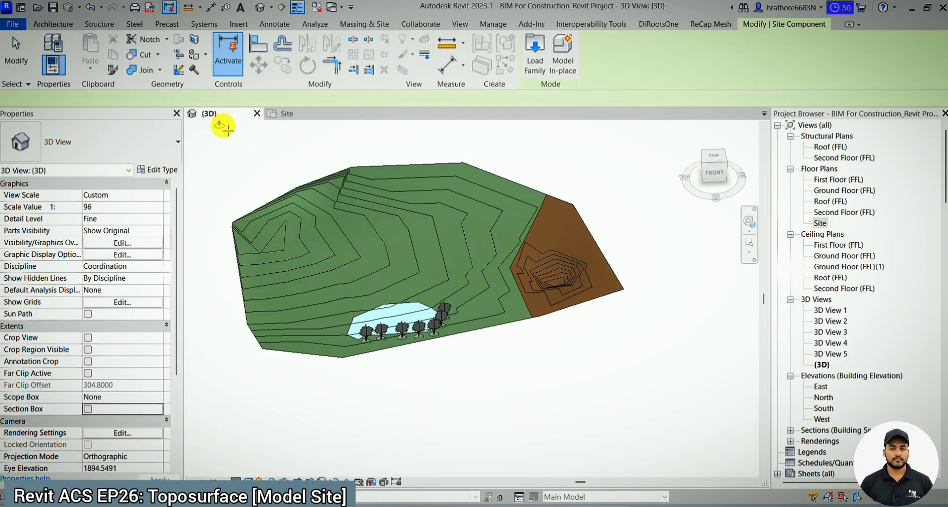
{"action": "left_click", "coordinate": [304, 117]}
{"action": "left_click", "coordinate": [131, 148]}
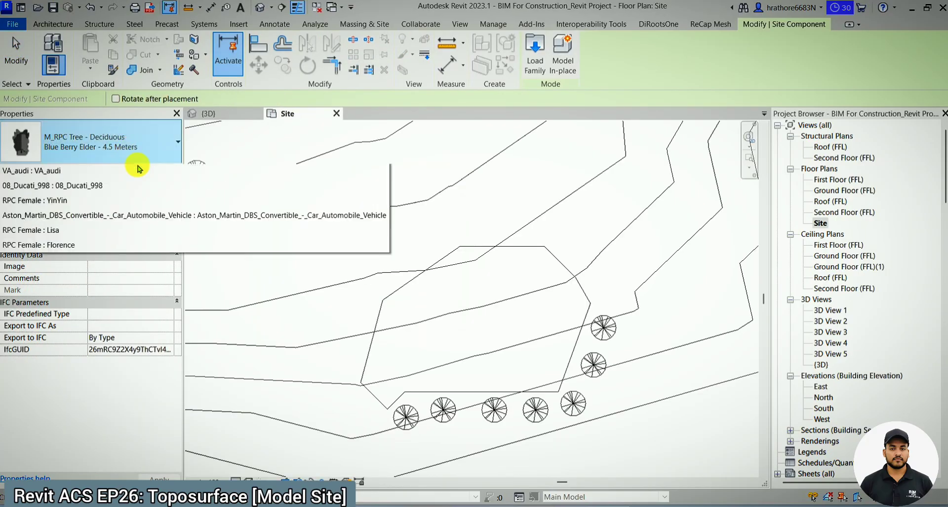
{"action": "scroll", "coordinate": [158, 266], "scroll_direction": "up", "scroll_amount": 5}
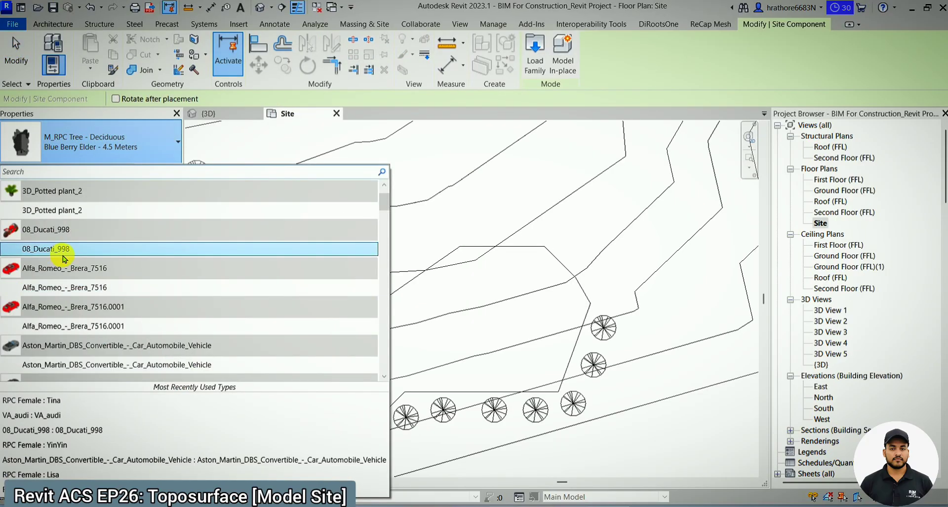
{"action": "scroll", "coordinate": [77, 279], "scroll_direction": "up", "scroll_amount": 3}
{"action": "scroll", "coordinate": [59, 232], "scroll_direction": "down", "scroll_amount": 15}
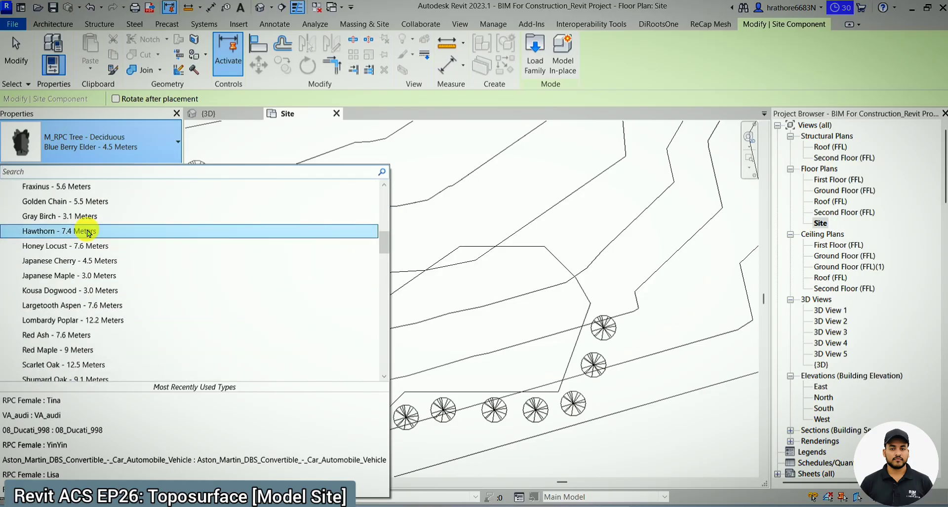
{"action": "scroll", "coordinate": [81, 257], "scroll_direction": "down", "scroll_amount": 6}
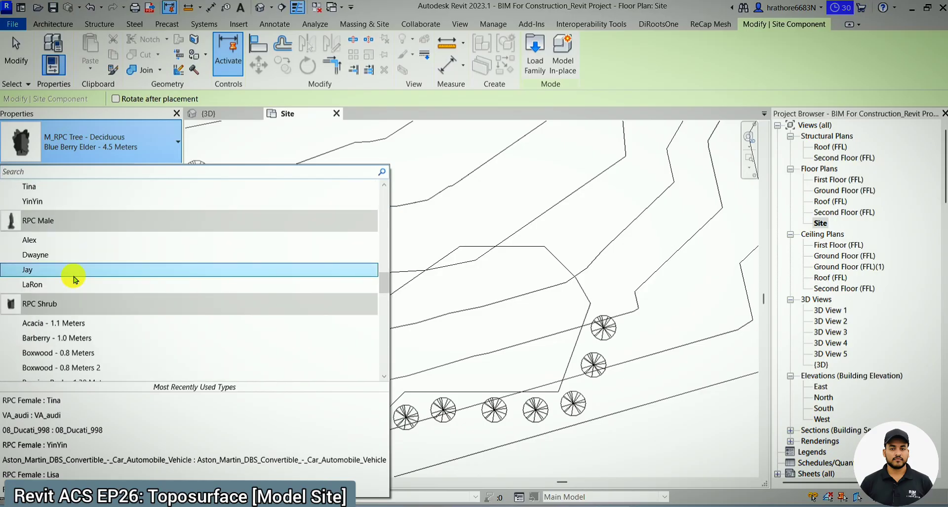
{"action": "scroll", "coordinate": [75, 249], "scroll_direction": "down", "scroll_amount": 7}
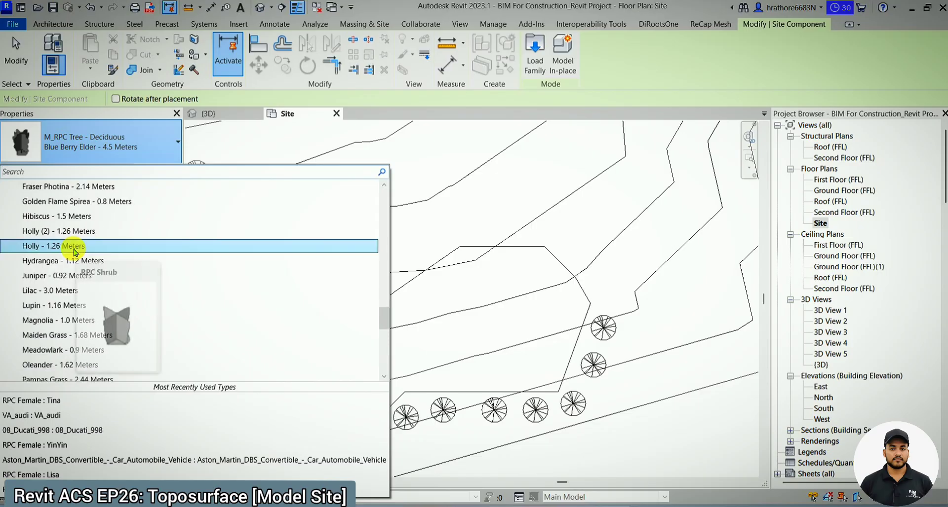
{"action": "scroll", "coordinate": [75, 252], "scroll_direction": "down", "scroll_amount": 6}
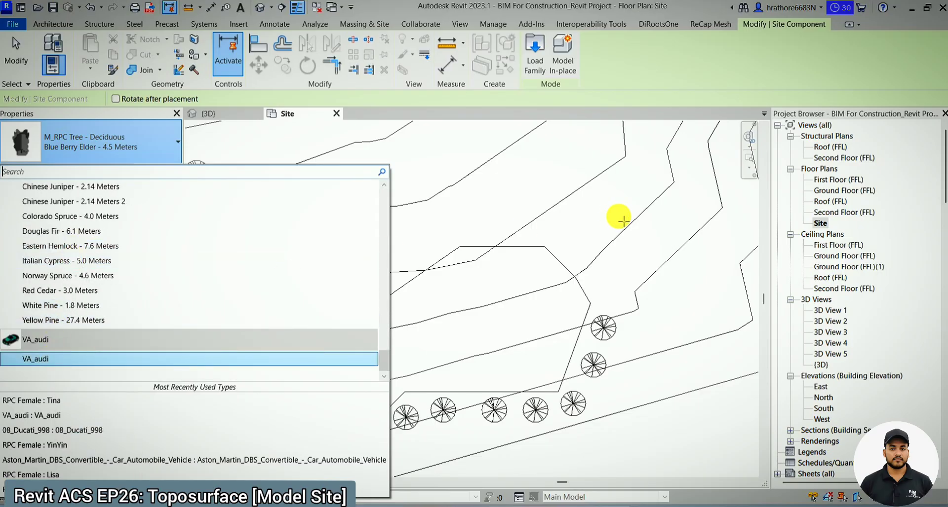
{"action": "key", "text": "Escape"}
{"action": "key", "text": "Escape"}
- Start a building pad in the Site plan and sketch a rectangular boundary about 36 by 37 on the terrain above the water subregion
{"action": "scroll", "coordinate": [434, 236], "scroll_direction": "down", "scroll_amount": 3}
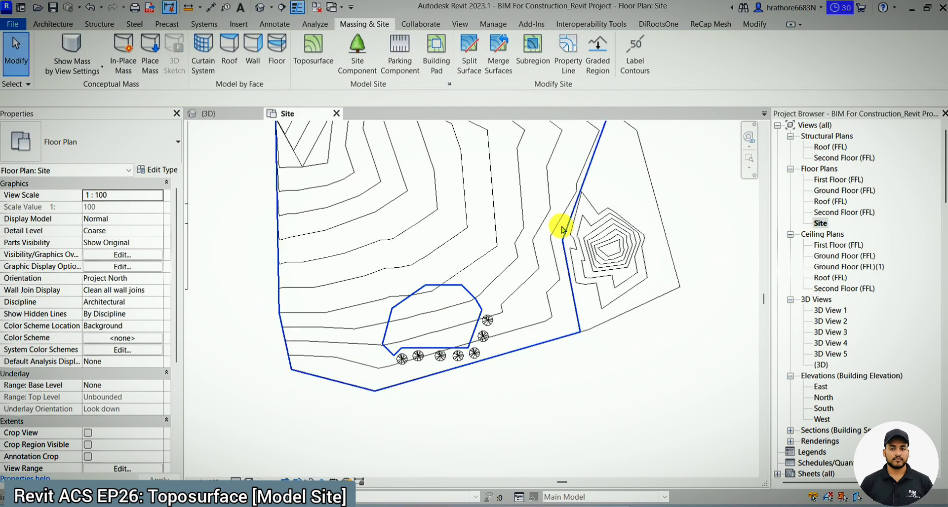
{"action": "scroll", "coordinate": [508, 269], "scroll_direction": "down", "scroll_amount": 4}
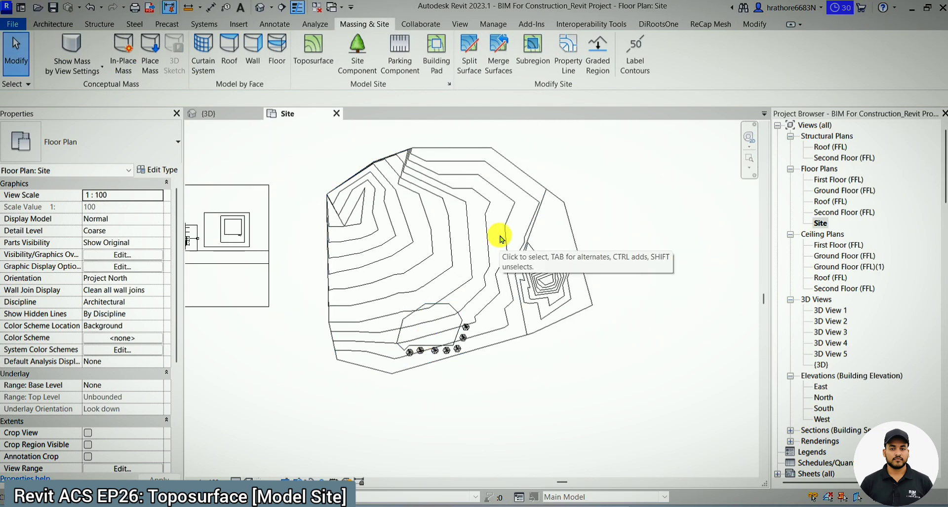
{"action": "scroll", "coordinate": [558, 159], "scroll_direction": "up", "scroll_amount": 2}
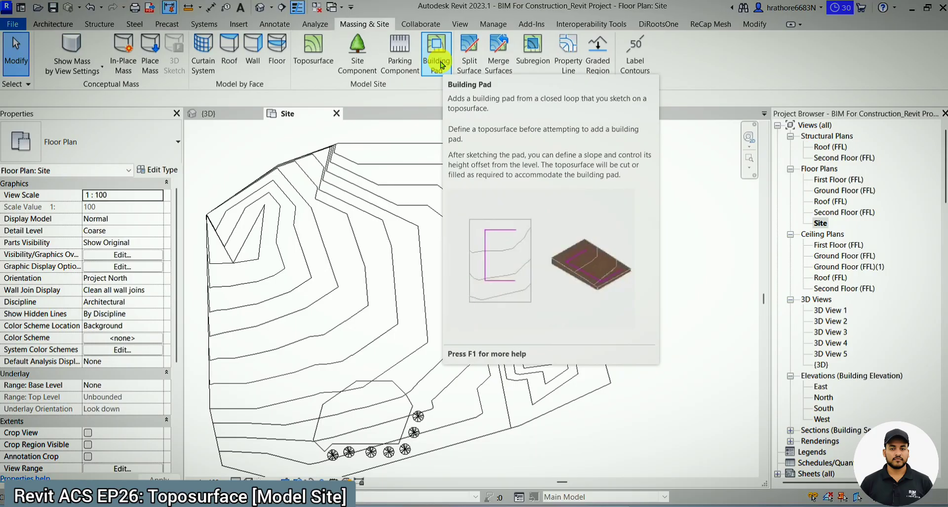
{"action": "left_click", "coordinate": [437, 74]}
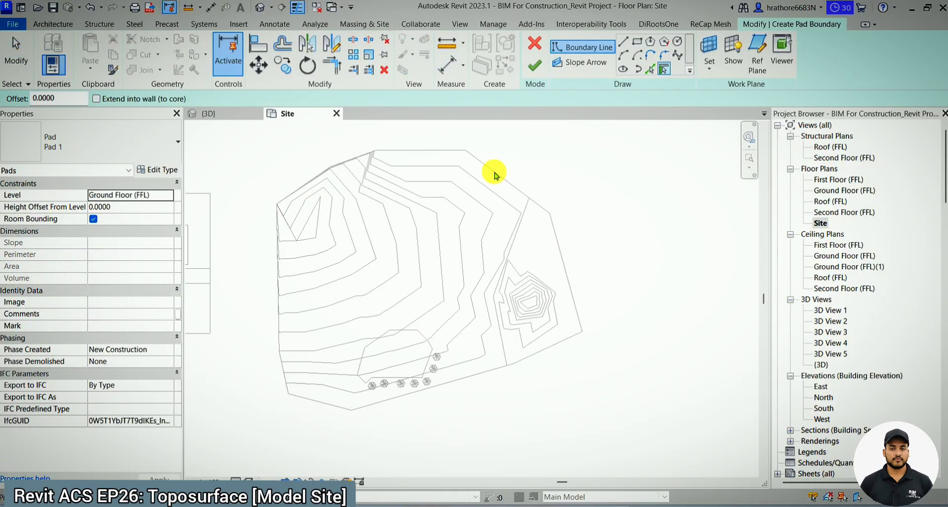
{"action": "left_click", "coordinate": [640, 47]}
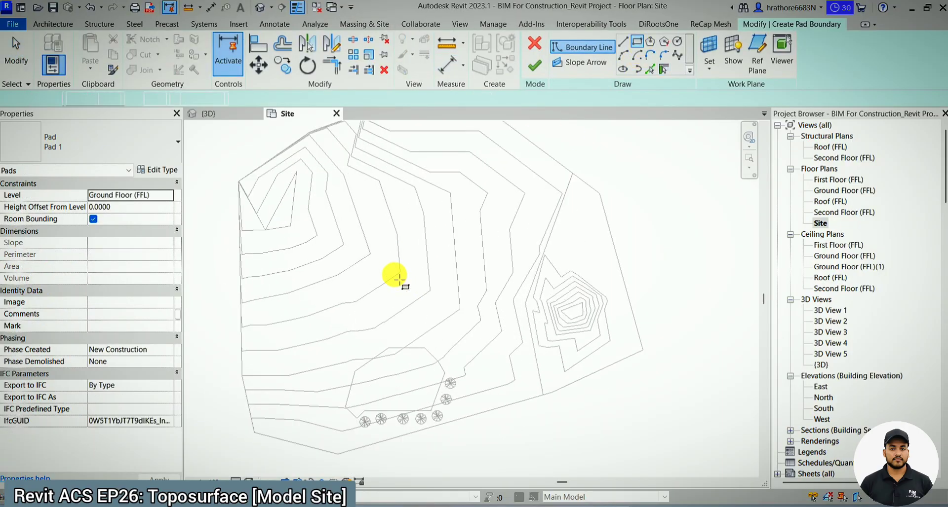
{"action": "scroll", "coordinate": [392, 275], "scroll_direction": "up", "scroll_amount": 3}
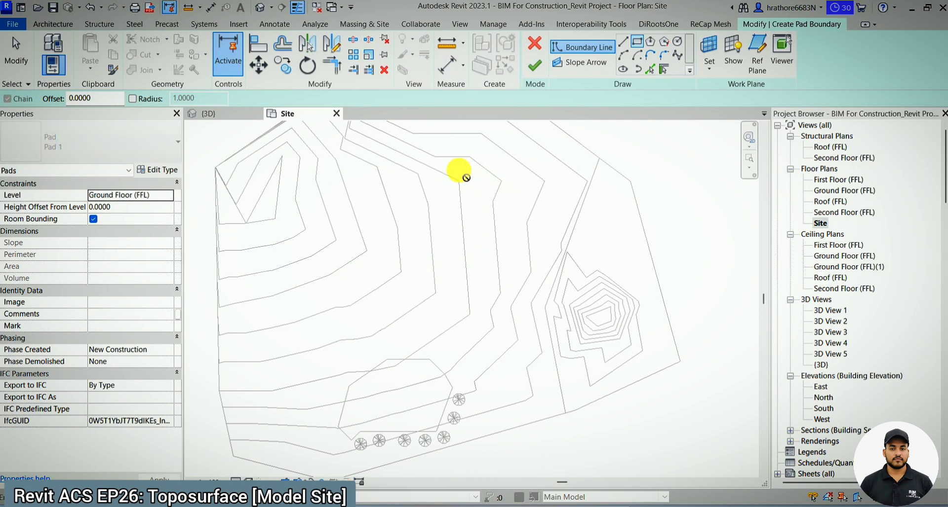
{"action": "left_click", "coordinate": [457, 166]}
{"action": "left_click", "coordinate": [546, 257]}
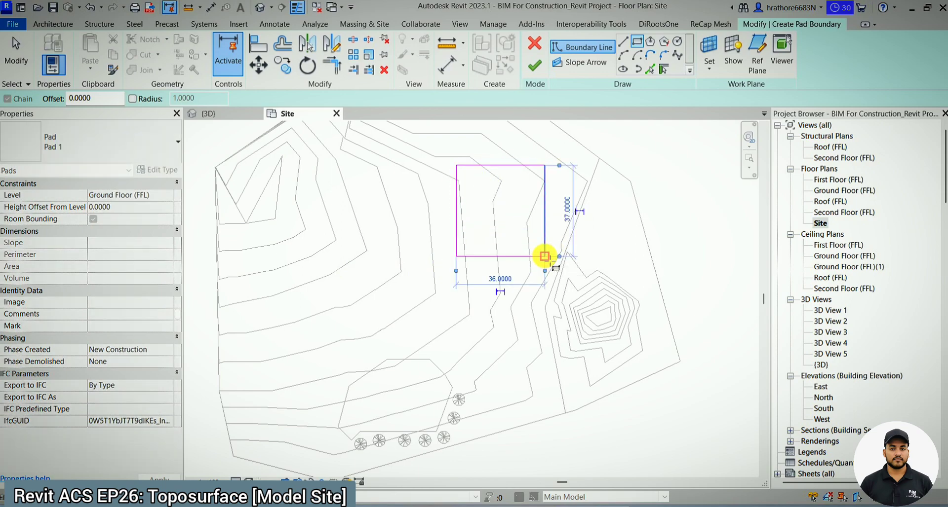
{"action": "key", "text": "Escape"}
{"action": "key", "text": "Escape"}
- Replace the pad boundary's lower edge with an outward-curving arc of about 22.1 radius and finish the pad
{"action": "left_click", "coordinate": [513, 256]}
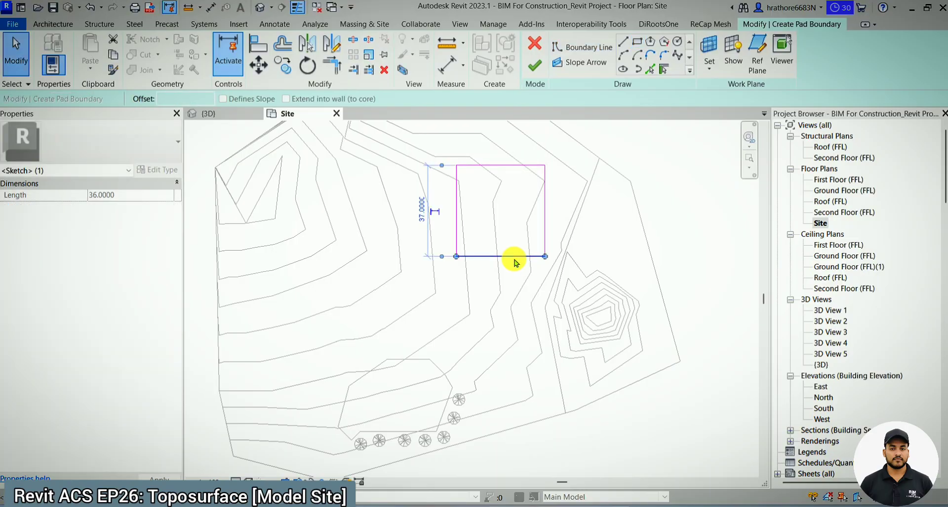
{"action": "key", "text": "Delete"}
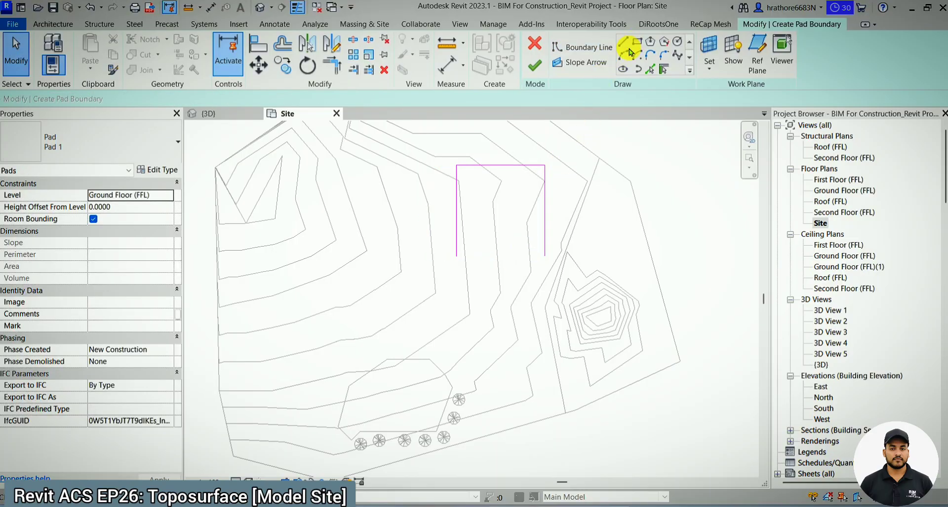
{"action": "left_click", "coordinate": [466, 260]}
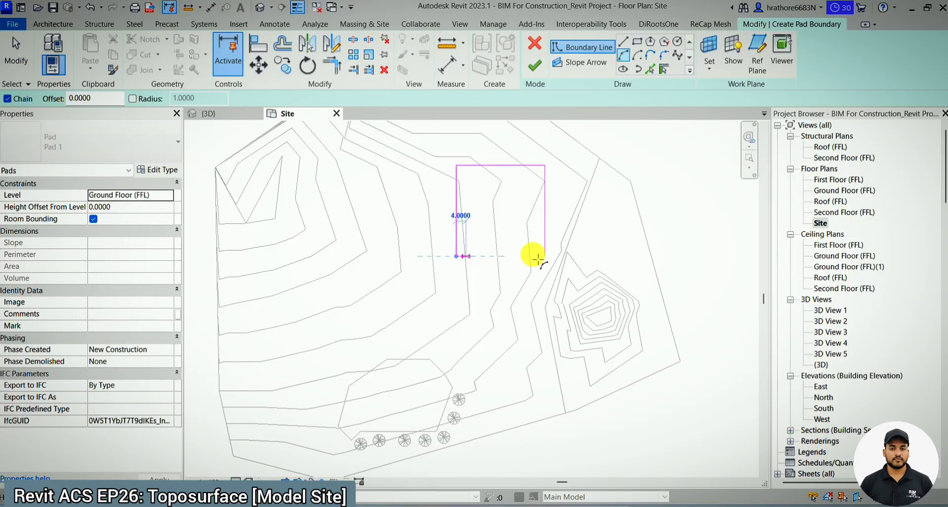
{"action": "left_click", "coordinate": [544, 254]}
{"action": "scroll", "coordinate": [514, 274], "scroll_direction": "up", "scroll_amount": 4}
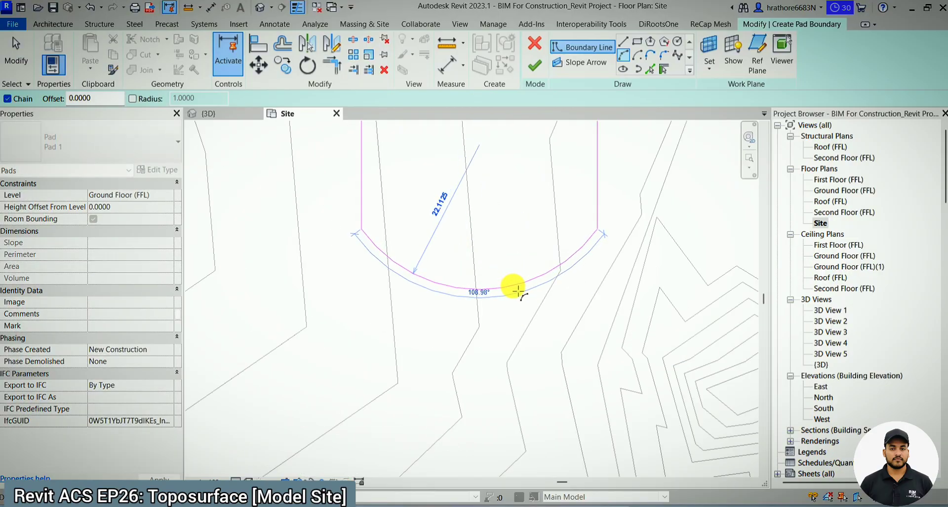
{"action": "left_click", "coordinate": [518, 281]}
{"action": "scroll", "coordinate": [514, 285], "scroll_direction": "down", "scroll_amount": 4}
{"action": "left_click", "coordinate": [538, 75]}
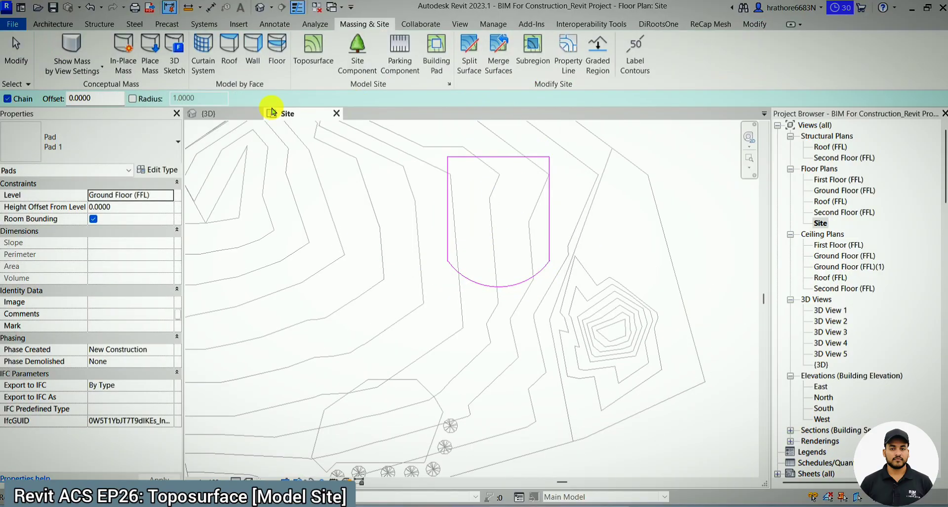
- Open the 3D view and examine how the new pad cuts into the toposurface
{"action": "left_click", "coordinate": [247, 114]}
{"action": "scroll", "coordinate": [484, 218], "scroll_direction": "up", "scroll_amount": 3}
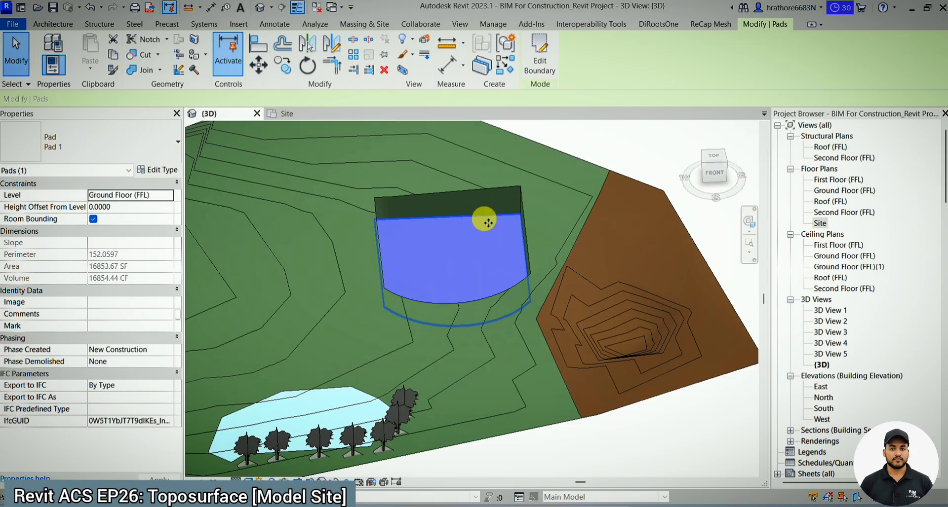
{"action": "key", "text": "Escape"}
{"action": "scroll", "coordinate": [506, 302], "scroll_direction": "down", "scroll_amount": 2}
{"action": "middle_click_drag", "start_coordinate": [520, 345], "coordinate": [454, 376], "text": "shift"}
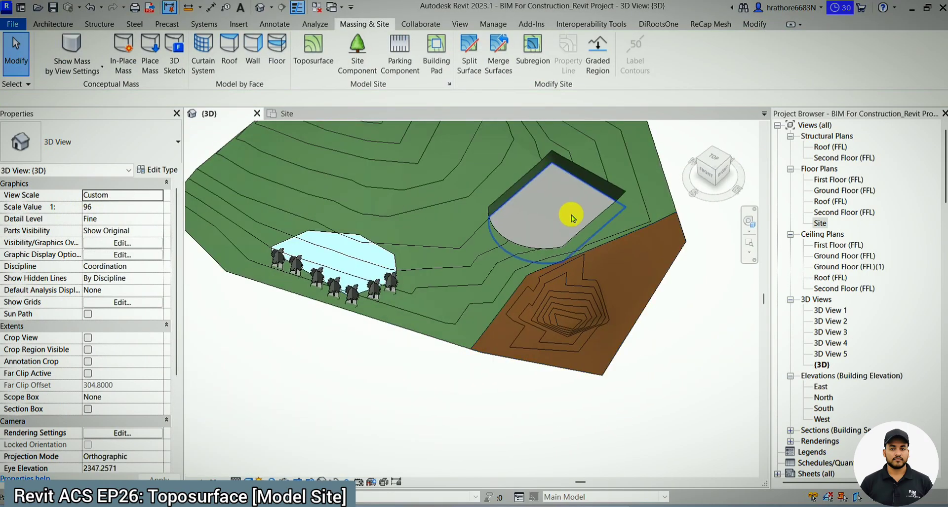
- Set the pad's height offset from the Ground Floor (FFL) level to 7.5 and check it from the side
{"action": "left_click", "coordinate": [589, 199]}
{"action": "middle_click_drag", "start_coordinate": [567, 351], "coordinate": [617, 188], "text": "shift"}
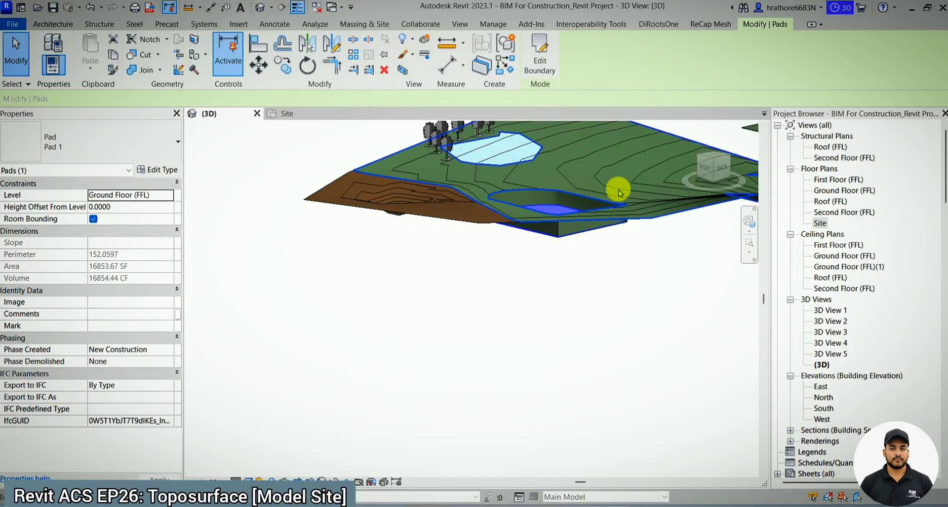
{"action": "middle_click_drag", "start_coordinate": [571, 332], "coordinate": [668, 255], "text": "shift"}
{"action": "left_click", "coordinate": [719, 165]}
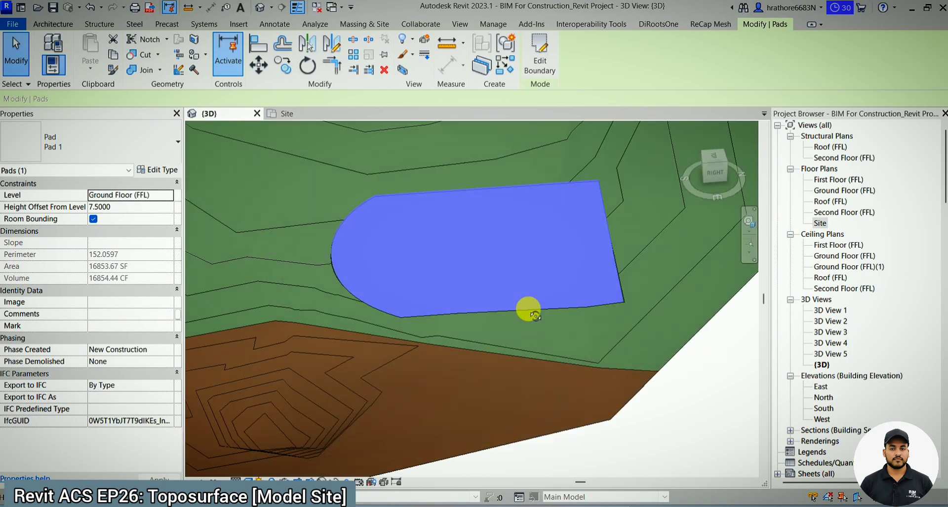
{"action": "middle_click_drag", "start_coordinate": [529, 308], "coordinate": [536, 208], "text": "shift"}
{"action": "key", "text": "Escape"}
- Set the pad's height offset from the Ground Floor (FFL) level to 7
{"action": "left_click", "coordinate": [542, 296]}
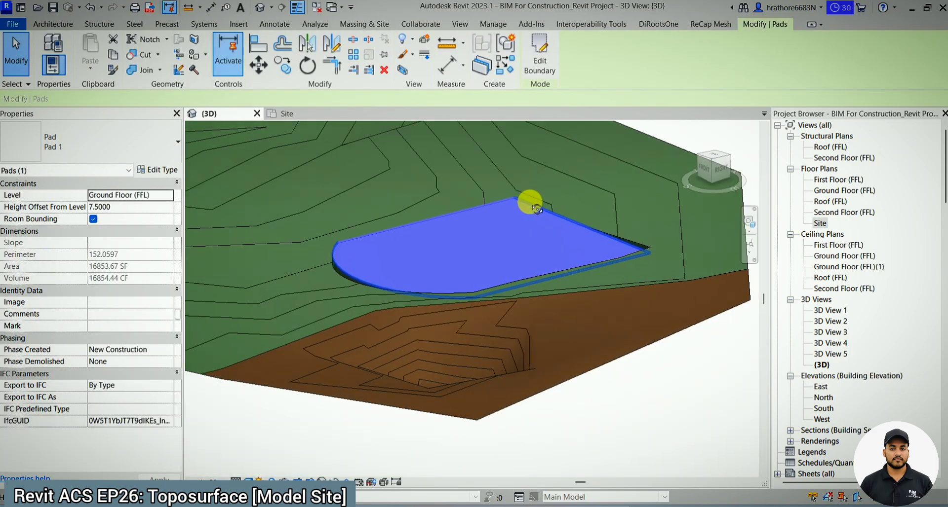
{"action": "left_click", "coordinate": [721, 174]}
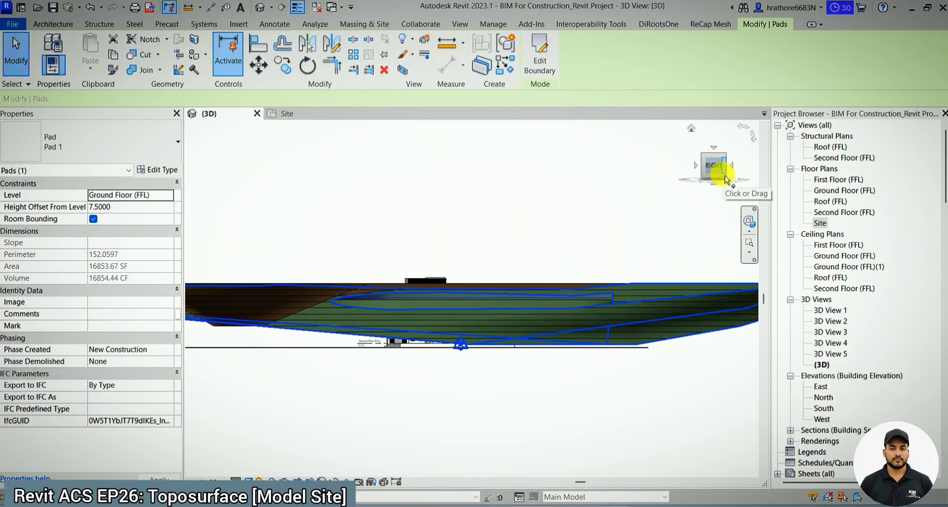
{"action": "key", "text": "Down"}
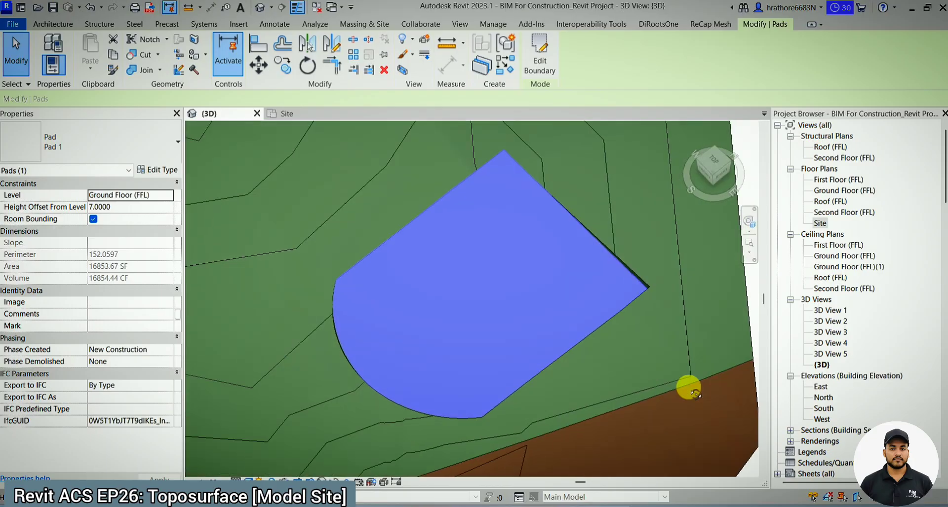
{"action": "key", "text": "Escape"}
{"action": "scroll", "coordinate": [591, 300], "scroll_direction": "down", "scroll_amount": 6}
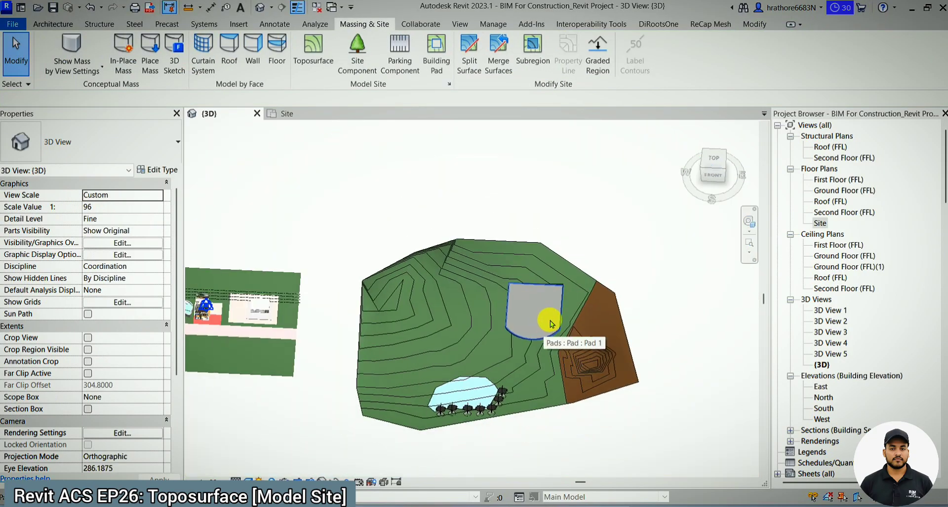
- Copy the small building from the neighbouring rectangular site onto the middle of the new pad in the top view
{"action": "left_click", "coordinate": [713, 158]}
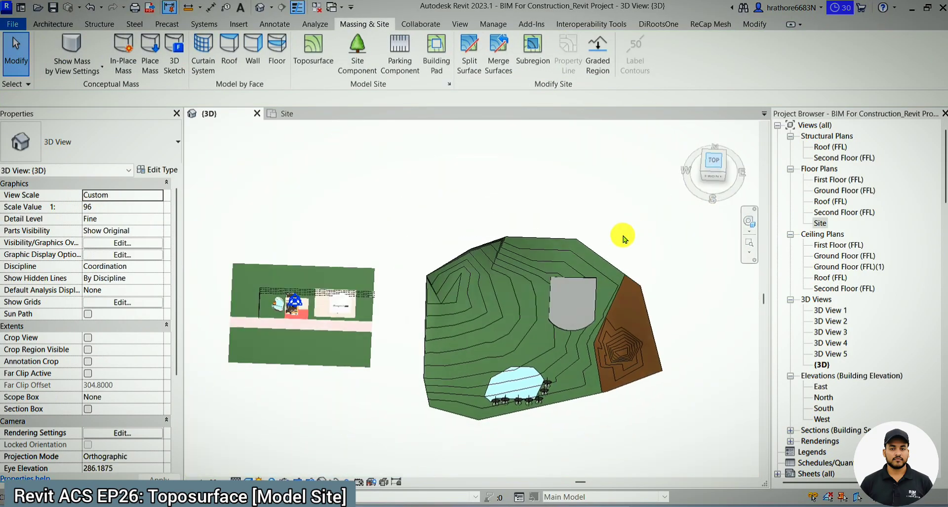
{"action": "scroll", "coordinate": [397, 257], "scroll_direction": "up", "scroll_amount": 3}
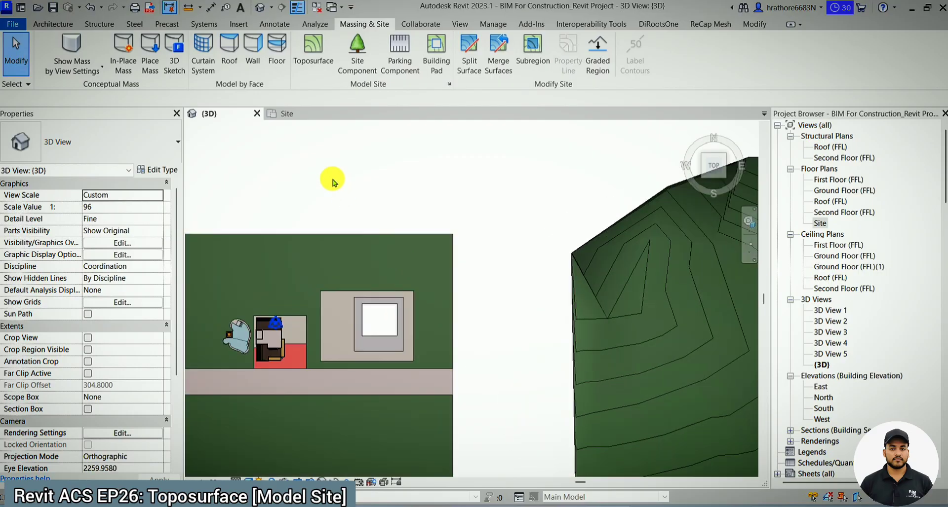
{"action": "left_click", "coordinate": [408, 342]}
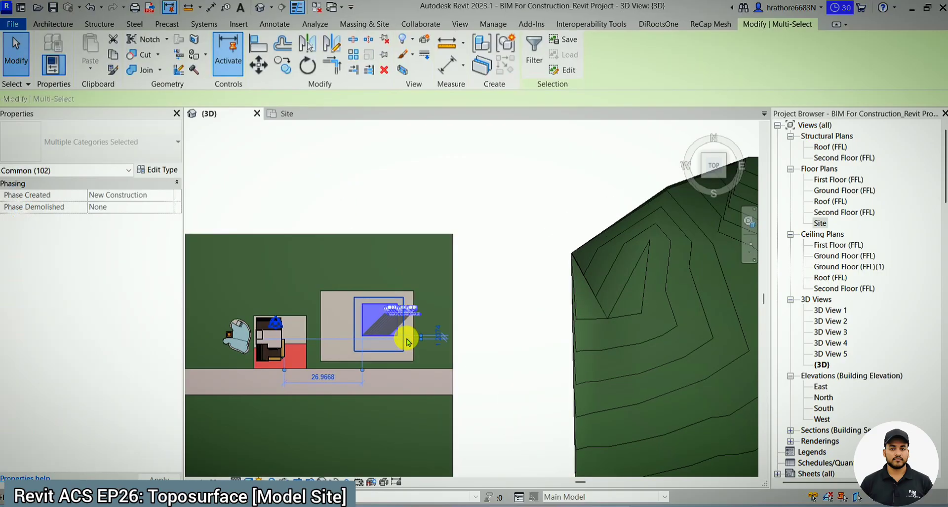
{"action": "key", "text": "c"}
{"action": "key", "text": "o"}
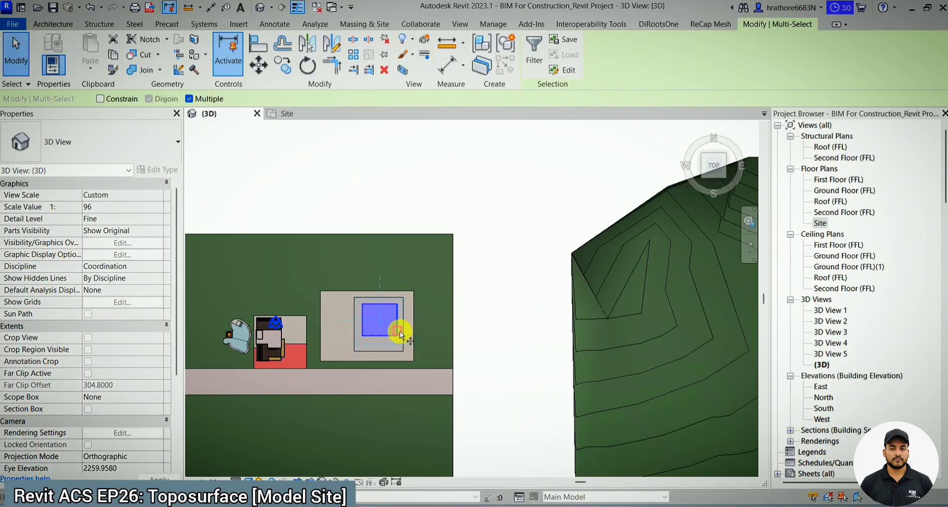
{"action": "left_click", "coordinate": [396, 328]}
{"action": "scroll", "coordinate": [302, 348], "scroll_direction": "down", "scroll_amount": 3}
{"action": "scroll", "coordinate": [613, 308], "scroll_direction": "up", "scroll_amount": 4}
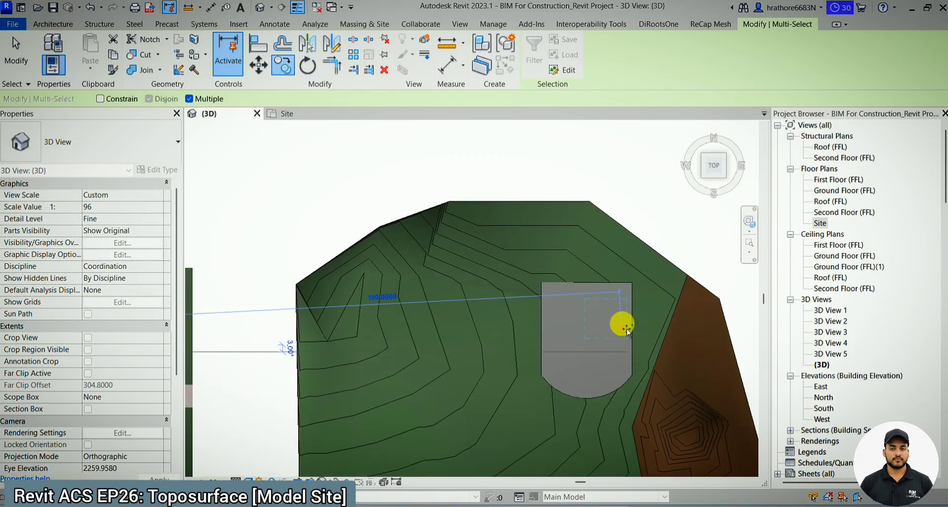
{"action": "left_click", "coordinate": [590, 346]}
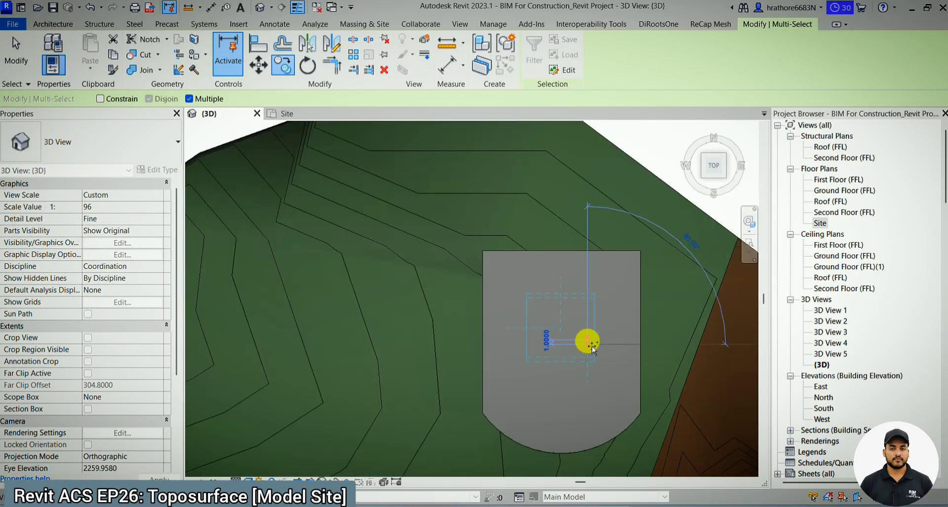
{"action": "scroll", "coordinate": [586, 296], "scroll_direction": "down", "scroll_amount": 3}
{"action": "key", "text": "Escape"}
- Move the copied building vertically up from below the terrain onto the pad, working in the right-side view
{"action": "middle_click_drag", "start_coordinate": [624, 331], "coordinate": [419, 101], "text": "shift"}
{"action": "middle_click_drag", "start_coordinate": [574, 351], "coordinate": [631, 307], "text": "shift"}
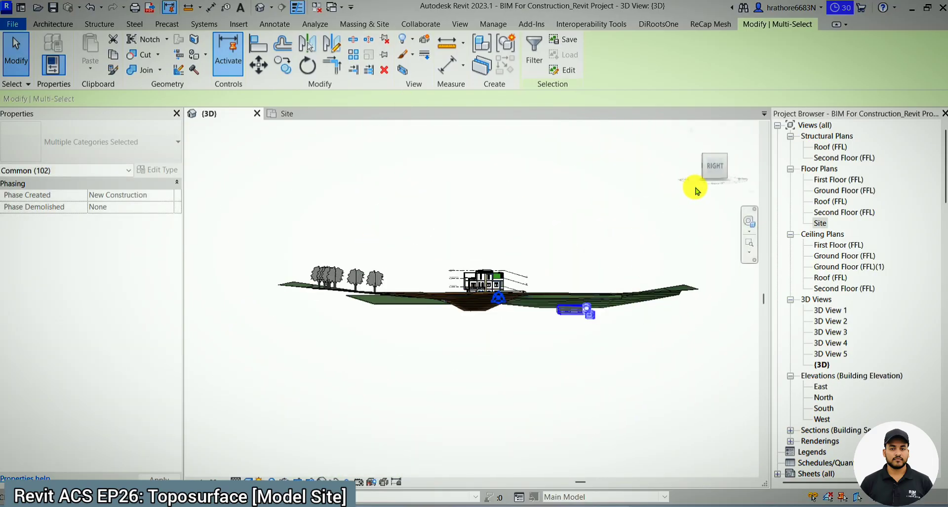
{"action": "left_click", "coordinate": [713, 169]}
{"action": "scroll", "coordinate": [617, 299], "scroll_direction": "up", "scroll_amount": 6}
{"action": "middle_click_drag", "start_coordinate": [396, 418], "coordinate": [522, 342]}
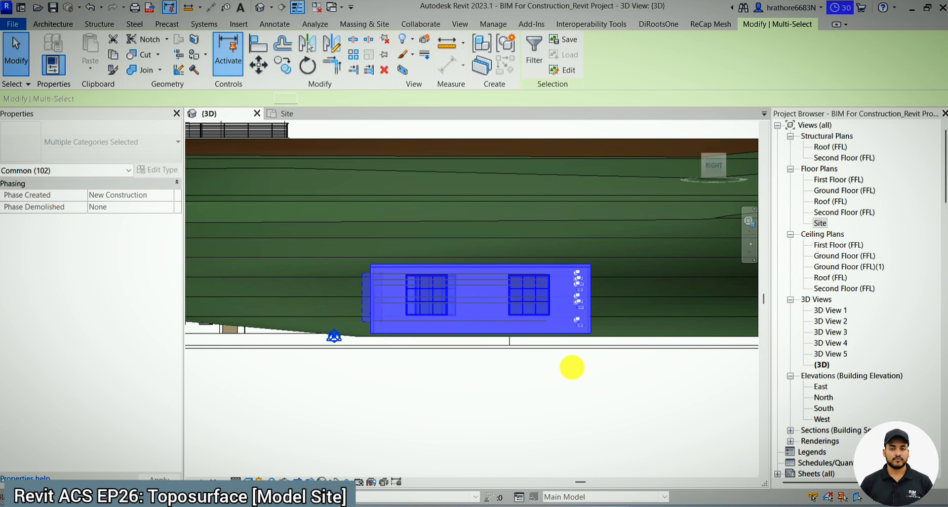
{"action": "key", "text": "m"}
{"action": "key", "text": "v"}
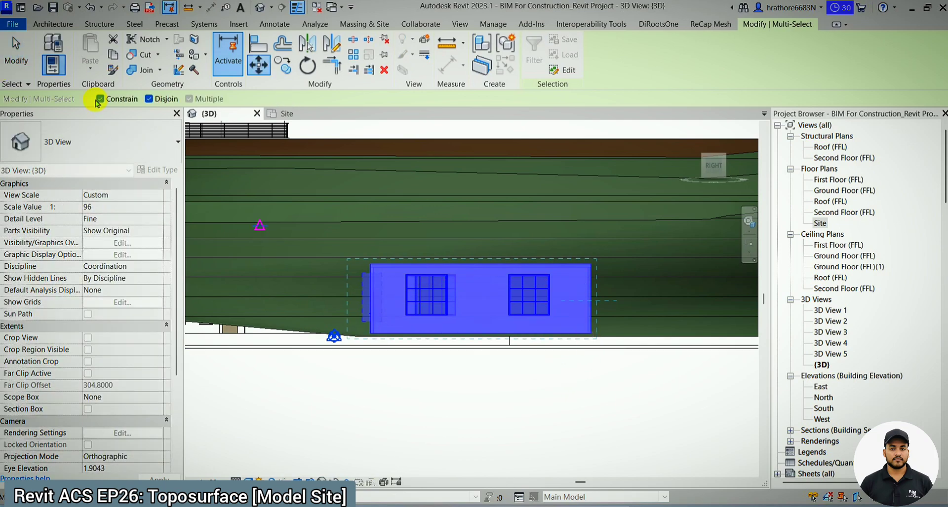
{"action": "left_click", "coordinate": [594, 337]}
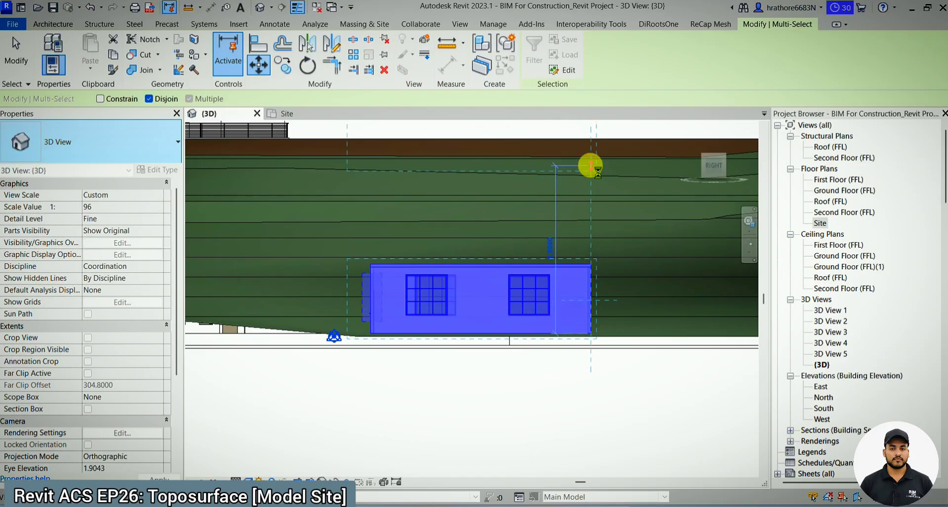
{"action": "left_click", "coordinate": [583, 207]}
{"action": "middle_click_drag", "start_coordinate": [578, 203], "coordinate": [659, 341], "text": "shift"}
{"action": "scroll", "coordinate": [577, 276], "scroll_direction": "down", "scroll_amount": 3}
{"action": "key", "text": "Escape"}
- Examine the building on its pad and the surrounding site in 3D and from the top
{"action": "scroll", "coordinate": [576, 278], "scroll_direction": "down", "scroll_amount": 2}
{"action": "middle_click_drag", "start_coordinate": [523, 318], "coordinate": [526, 196], "text": "shift"}
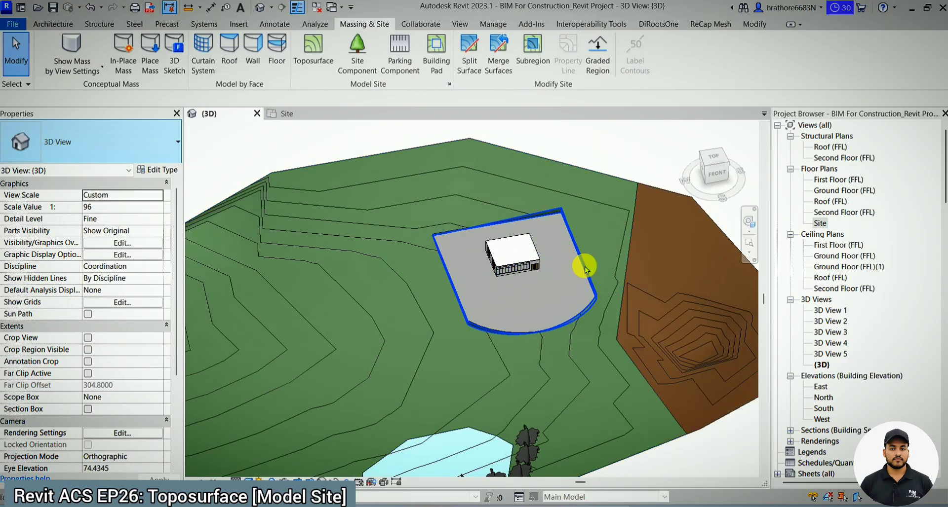
{"action": "scroll", "coordinate": [583, 295], "scroll_direction": "down", "scroll_amount": 2}
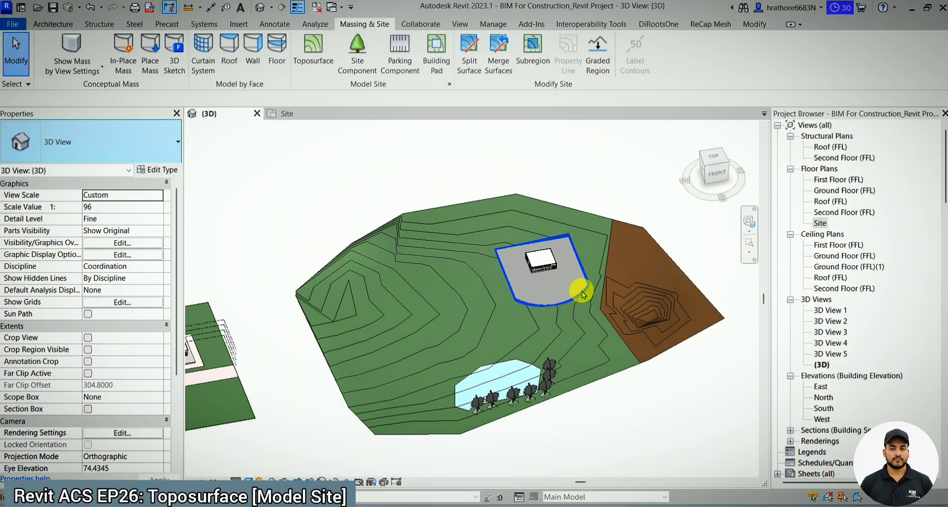
{"action": "left_click", "coordinate": [712, 163]}
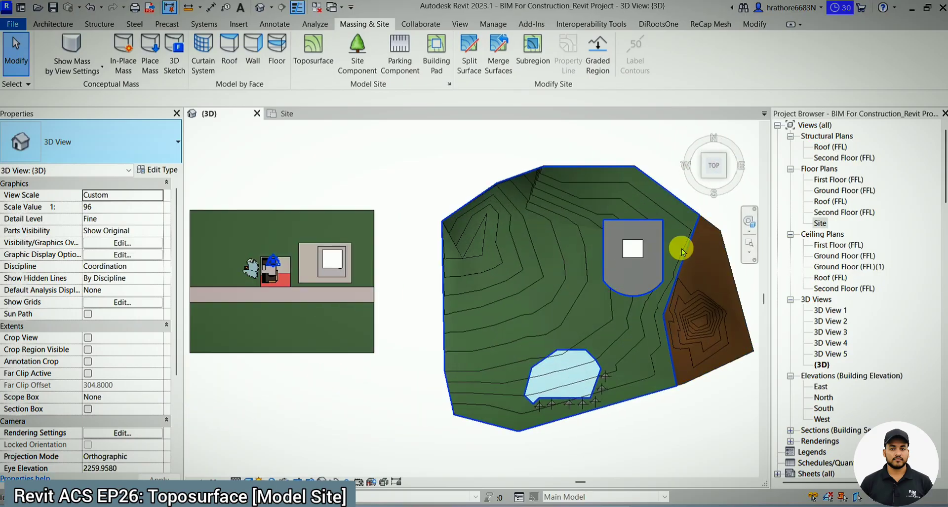
{"action": "scroll", "coordinate": [682, 250], "scroll_direction": "up", "scroll_amount": 2}
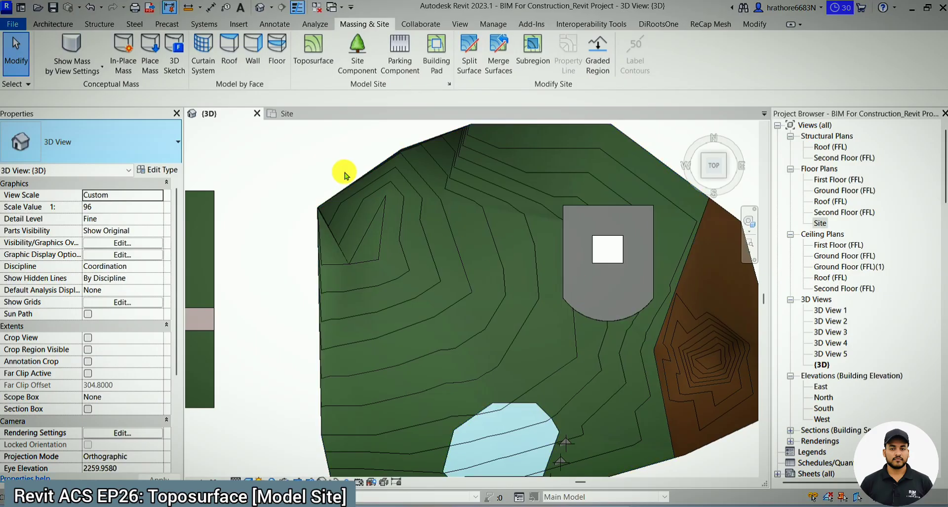
{"action": "scroll", "coordinate": [594, 266], "scroll_direction": "up", "scroll_amount": 2}
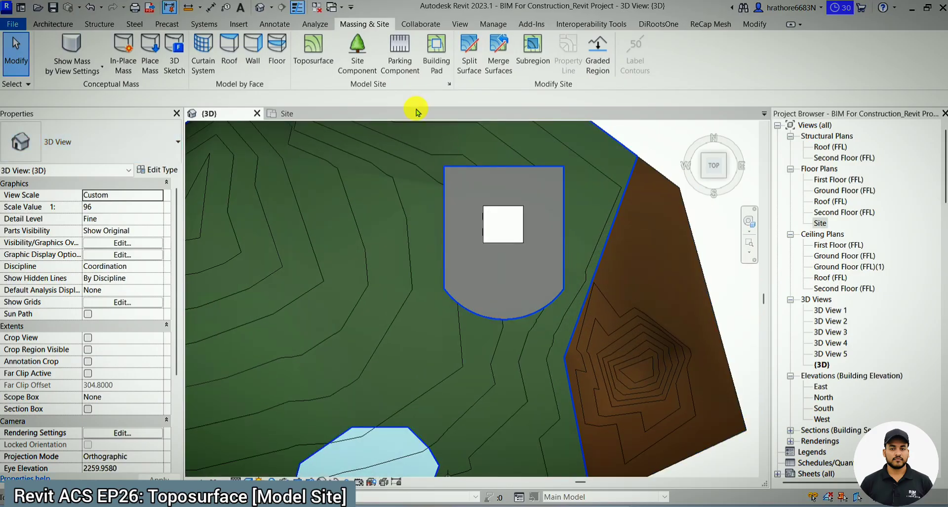
- Place a VA_audi car as a site component on the building pad, in front of the small building
{"action": "left_click", "coordinate": [358, 63]}
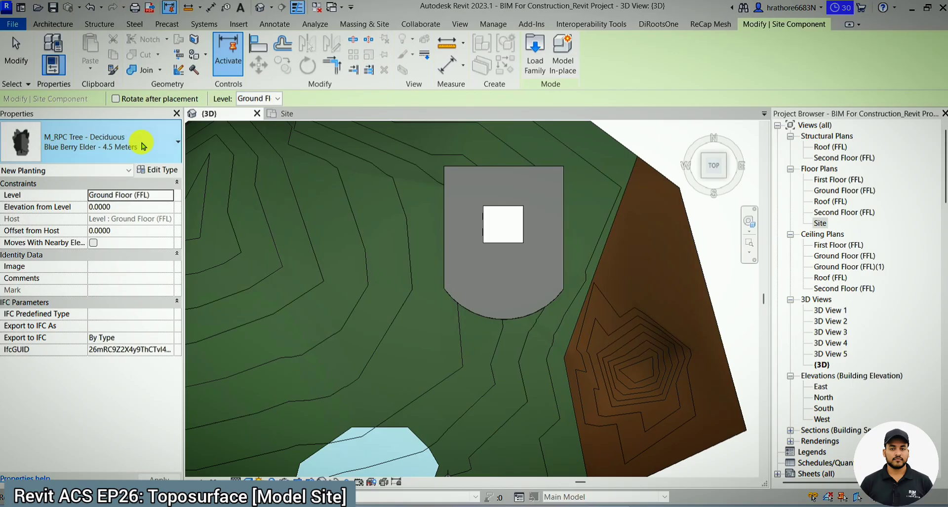
{"action": "left_click", "coordinate": [144, 141]}
{"action": "scroll", "coordinate": [114, 273], "scroll_direction": "down", "scroll_amount": 15}
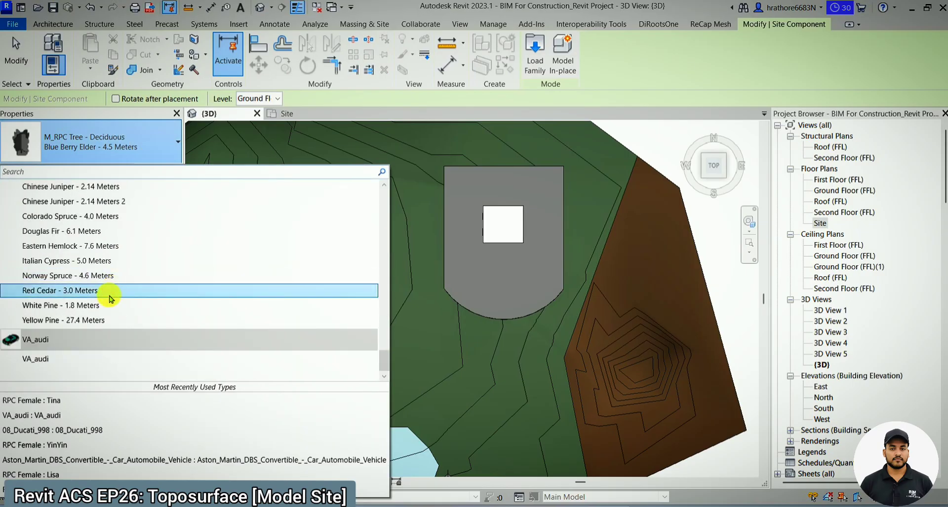
{"action": "left_click", "coordinate": [71, 360]}
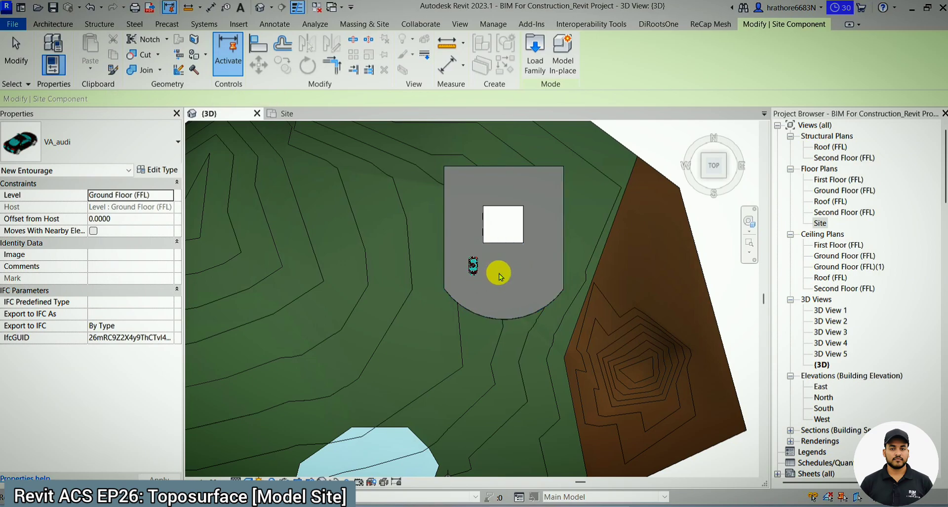
{"action": "key", "text": "Escape"}
- Examine the car on the pad and the whole terrain with its pond and trees from a tilted front 3D view
{"action": "middle_click_drag", "start_coordinate": [497, 271], "coordinate": [512, 164], "text": "shift"}
{"action": "scroll", "coordinate": [523, 198], "scroll_direction": "down", "scroll_amount": 2}
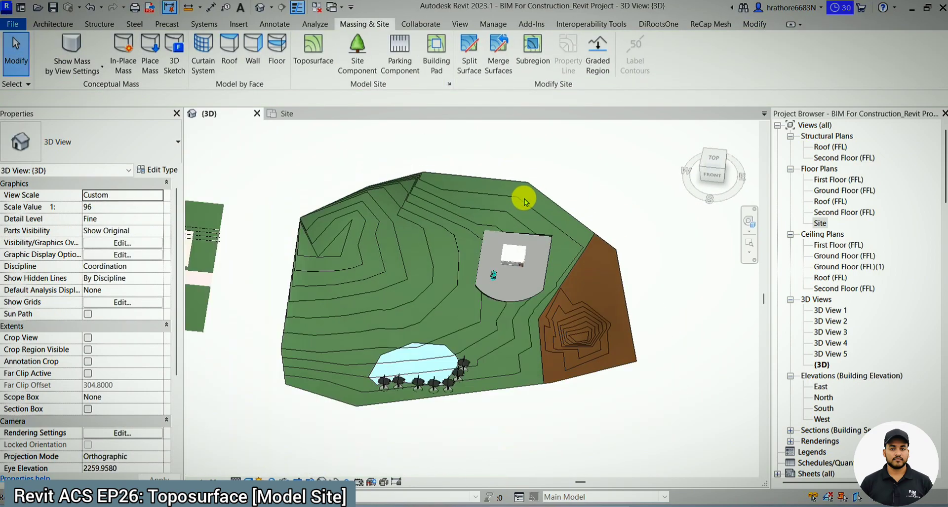
{"action": "scroll", "coordinate": [505, 280], "scroll_direction": "up", "scroll_amount": 5}
{"action": "scroll", "coordinate": [543, 197], "scroll_direction": "down", "scroll_amount": 2}
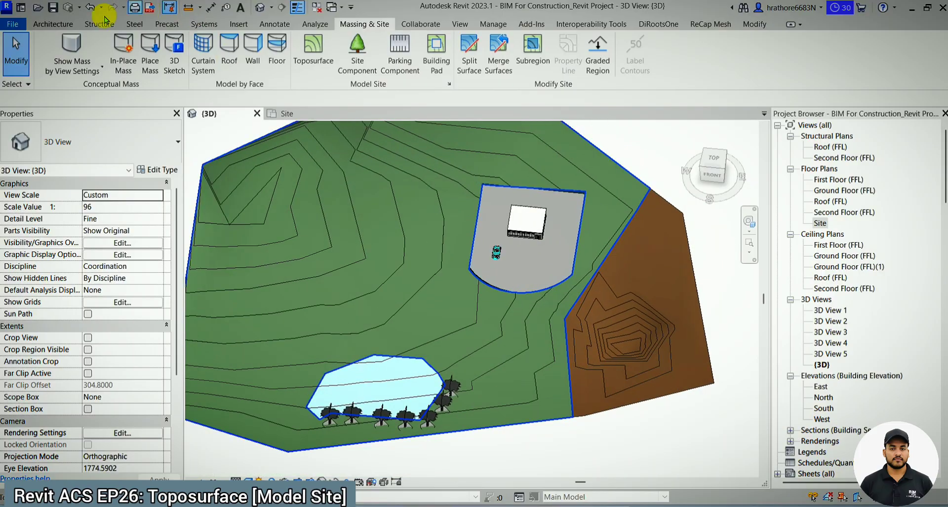
{"action": "left_click", "coordinate": [53, 24]}
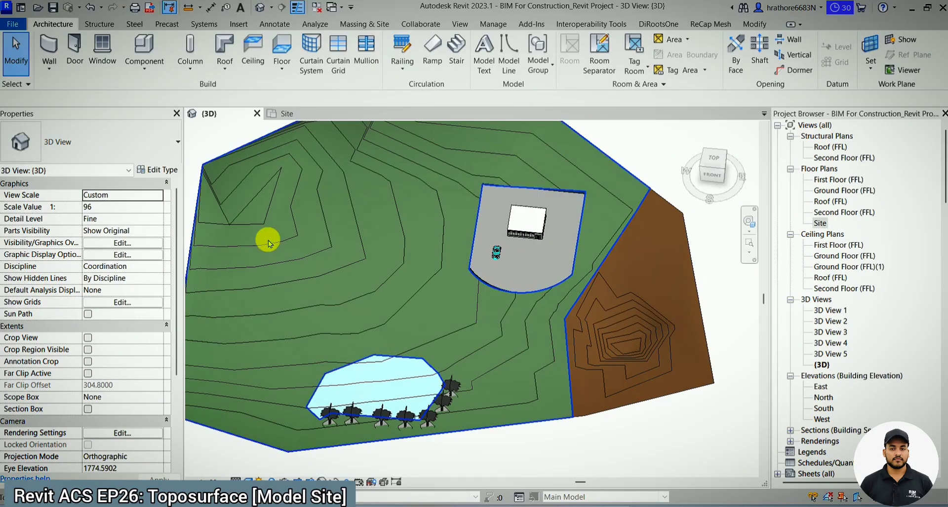
{"action": "scroll", "coordinate": [472, 392], "scroll_direction": "down", "scroll_amount": 2}
{"action": "middle_click_drag", "start_coordinate": [490, 410], "coordinate": [516, 370], "text": "shift"}
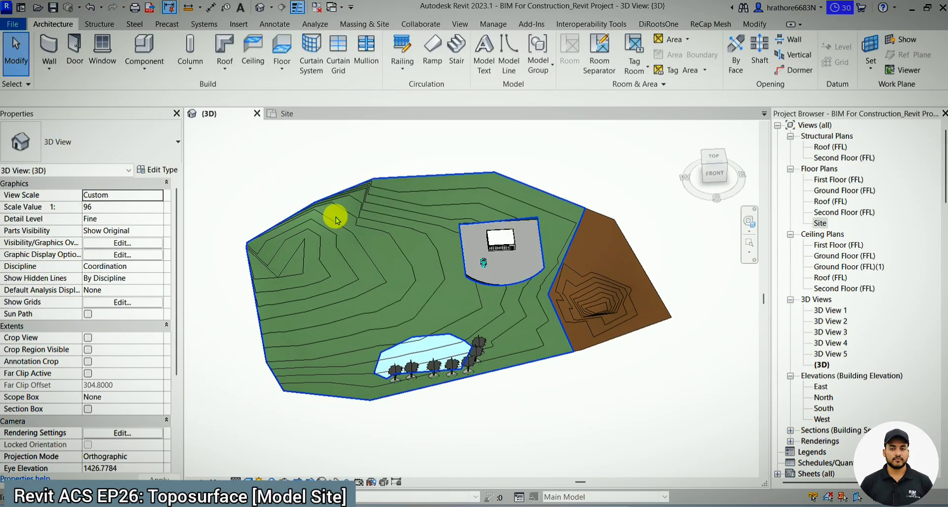
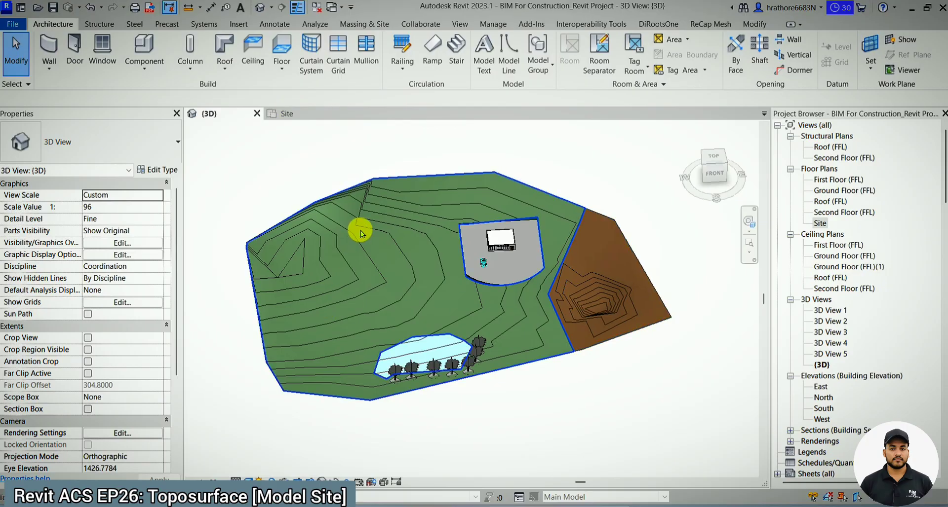
- Examine the whole terrain with its pad, pond and split region in 3D and in the Site floor plan
{"action": "middle_click_drag", "start_coordinate": [370, 268], "coordinate": [392, 206], "text": "shift"}
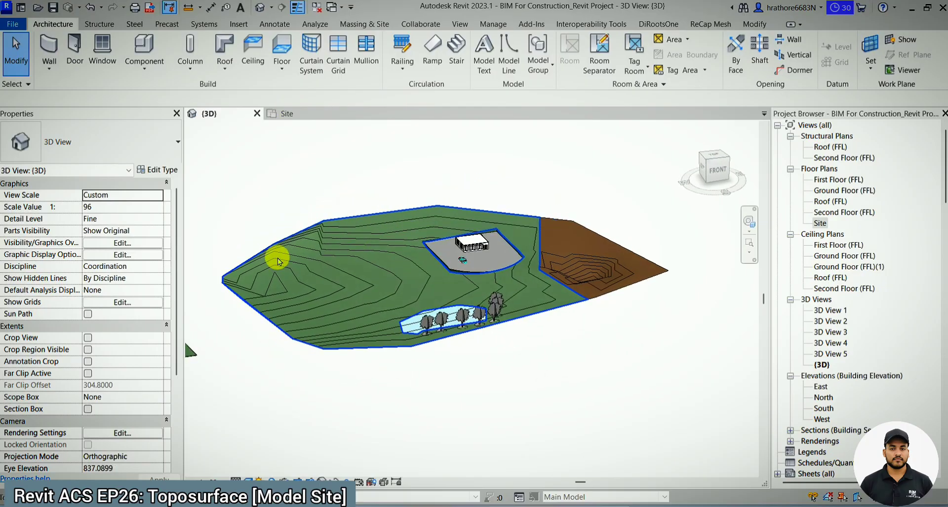
{"action": "scroll", "coordinate": [608, 274], "scroll_direction": "up", "scroll_amount": 2}
{"action": "mouse_move", "coordinate": [608, 274]}
{"action": "middle_mouse_down", "text": "shift"}
{"action": "mouse_move", "coordinate": [583, 325]}
{"action": "mouse_move", "coordinate": [609, 287]}
{"action": "middle_mouse_up", "text": "shift"}
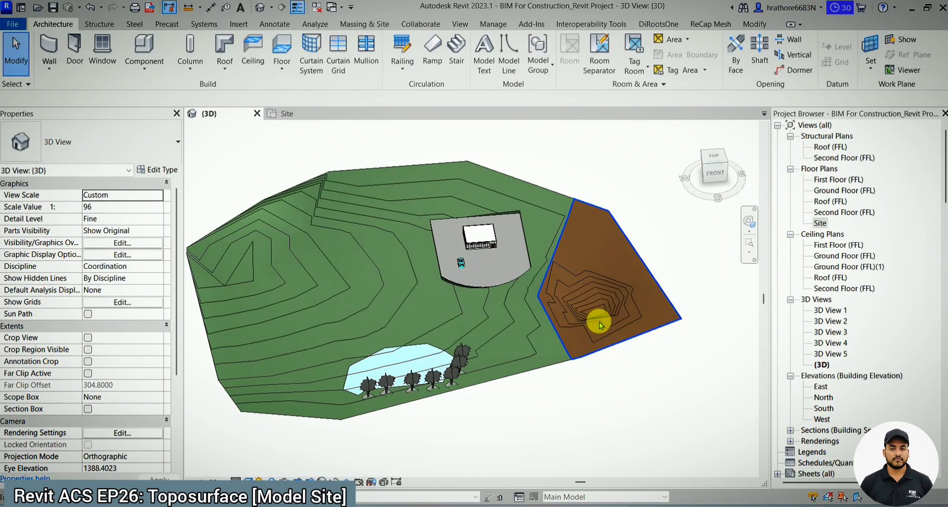
{"action": "scroll", "coordinate": [576, 279], "scroll_direction": "down", "scroll_amount": 2}
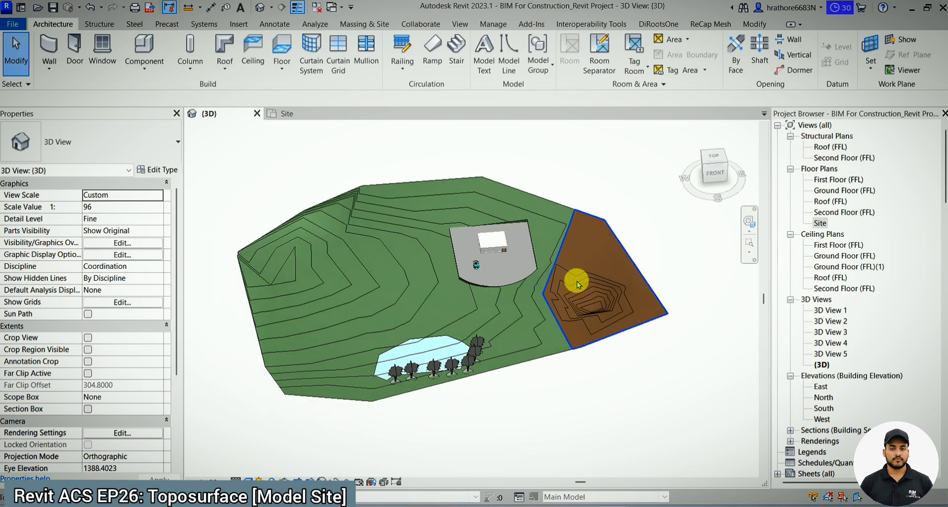
{"action": "left_click", "coordinate": [286, 118]}
{"action": "scroll", "coordinate": [434, 269], "scroll_direction": "down", "scroll_amount": 3}
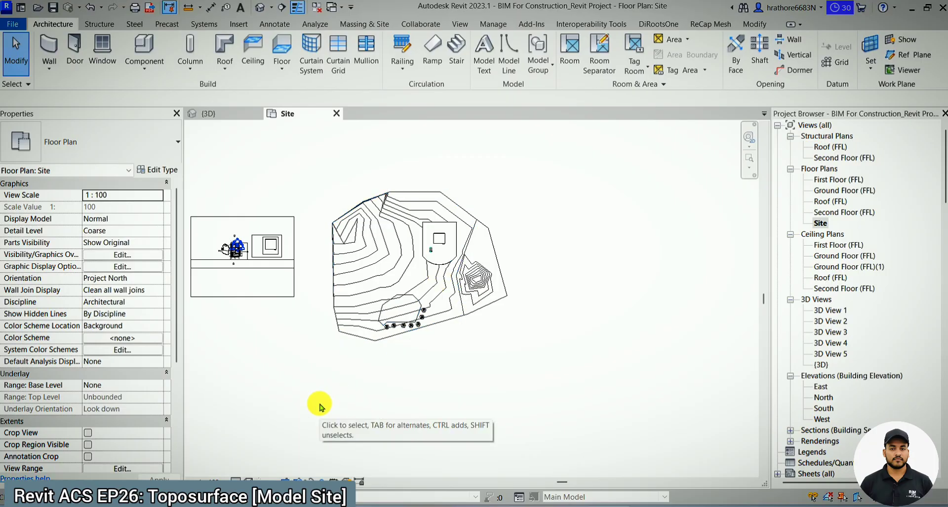
{"action": "left_click_drag", "start_coordinate": [319, 404], "coordinate": [405, 308]}
{"action": "left_click_drag", "start_coordinate": [348, 373], "coordinate": [297, 386]}
{"action": "scroll", "coordinate": [292, 389], "scroll_direction": "down", "scroll_amount": 3}
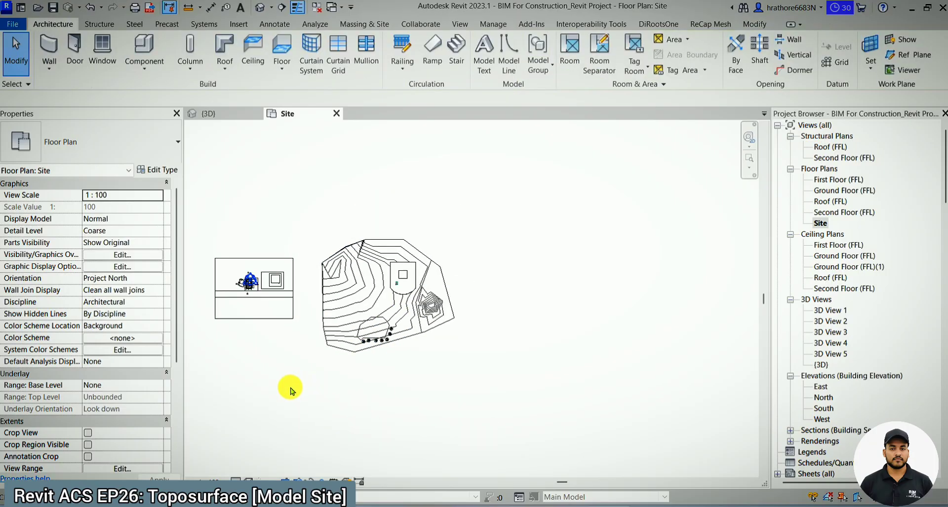
{"action": "scroll", "coordinate": [495, 316], "scroll_direction": "up", "scroll_amount": 3}
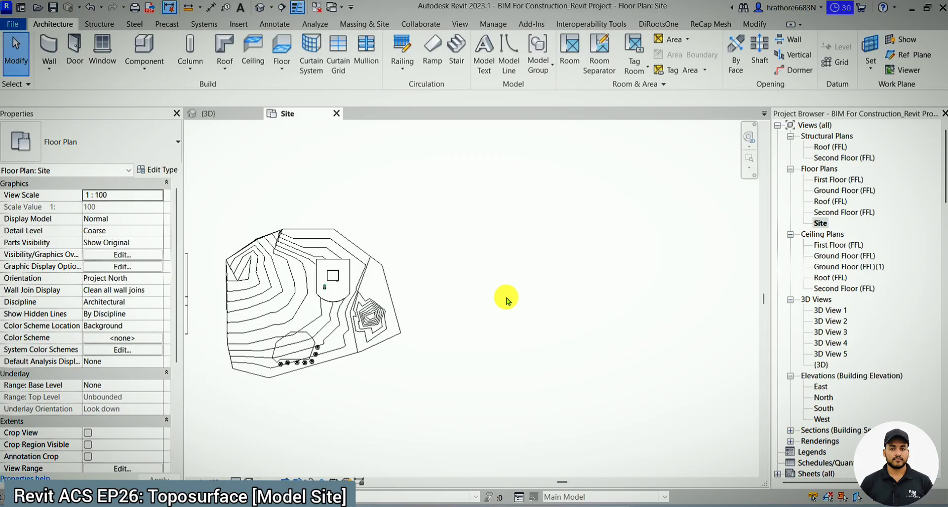
- Import 56094.dwg in meters with Manual - Center positioning on Ground Floor (FFL), placing it below the existing terrain
{"action": "left_click", "coordinate": [240, 24]}
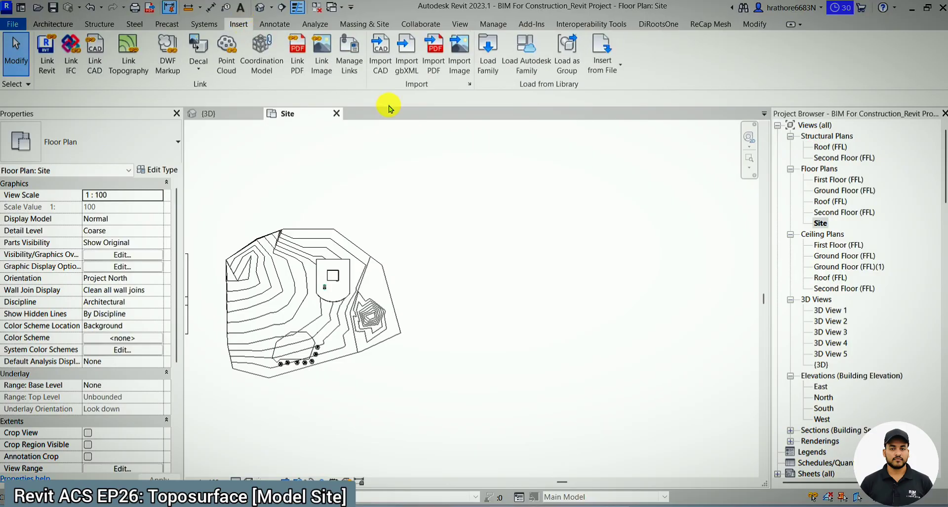
{"action": "left_click", "coordinate": [379, 65]}
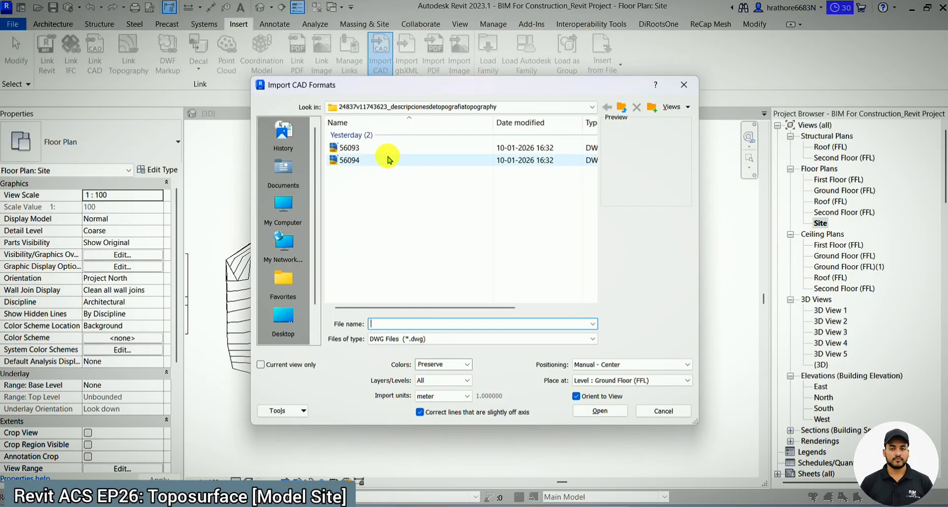
{"action": "left_click", "coordinate": [387, 160]}
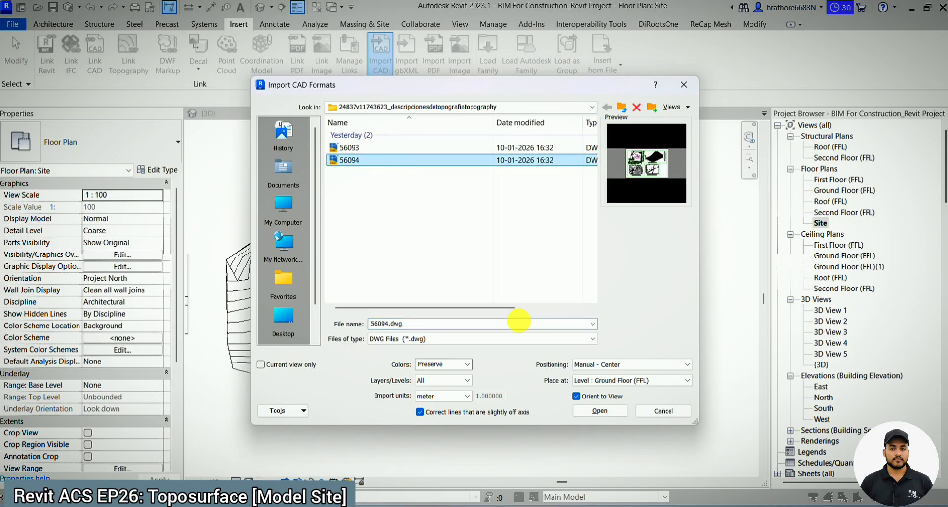
{"action": "left_click", "coordinate": [466, 396]}
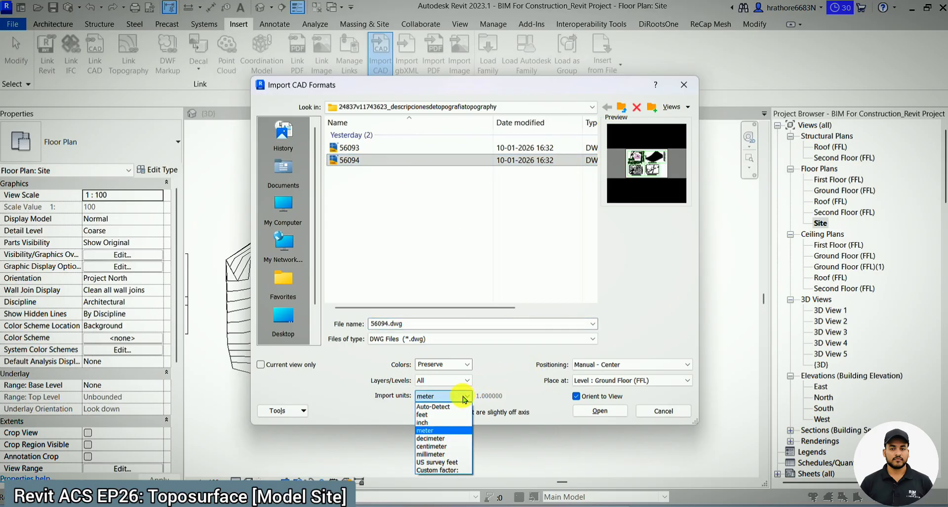
{"action": "left_click", "coordinate": [464, 397]}
{"action": "left_click", "coordinate": [607, 413]}
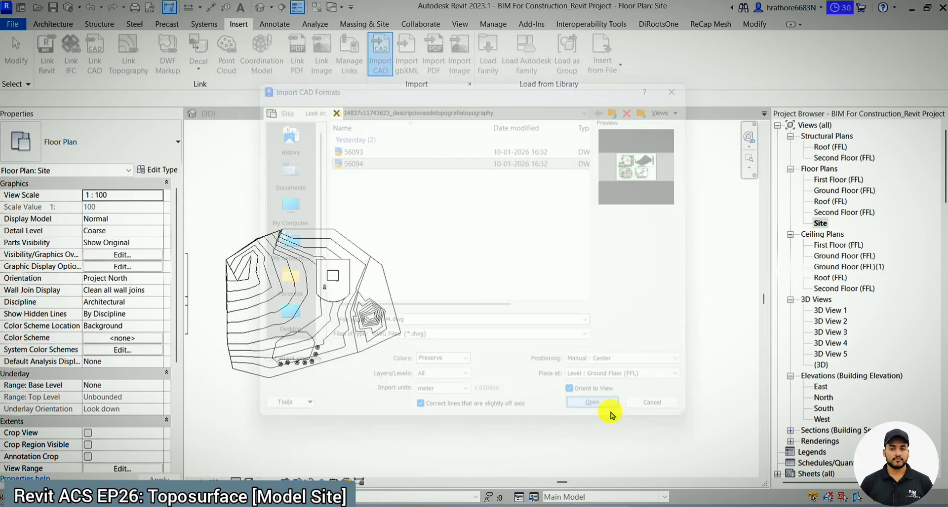
{"action": "scroll", "coordinate": [419, 343], "scroll_direction": "down", "scroll_amount": 3}
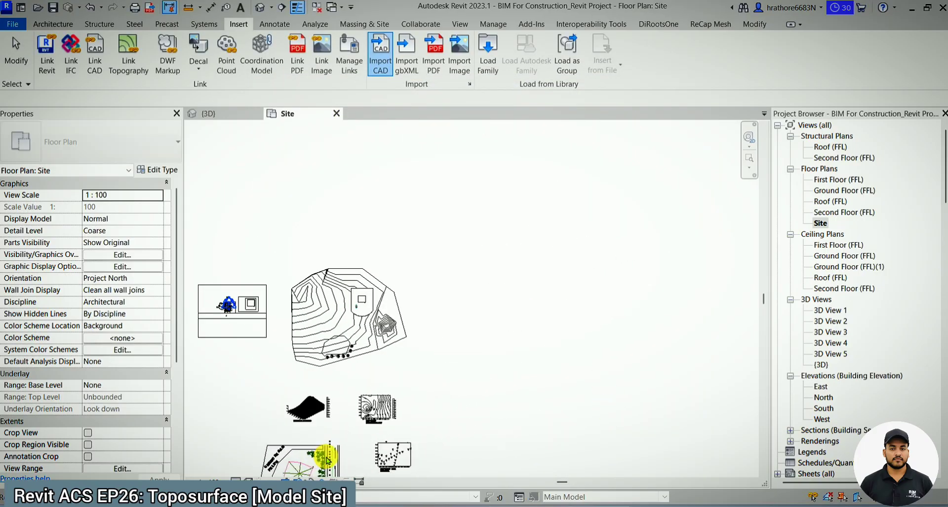
{"action": "left_click", "coordinate": [325, 461]}
- Examine the COTAS REDONDAS contour plan and its elevation labels in the imported drawing
{"action": "scroll", "coordinate": [376, 409], "scroll_direction": "down", "scroll_amount": 2}
{"action": "scroll", "coordinate": [376, 410], "scroll_direction": "up", "scroll_amount": 5}
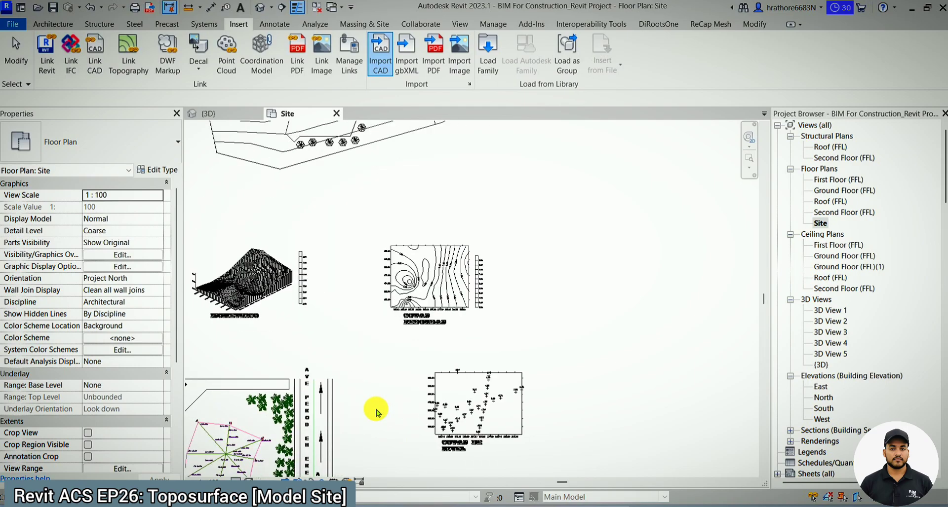
{"action": "scroll", "coordinate": [378, 412], "scroll_direction": "up", "scroll_amount": 2}
{"action": "scroll", "coordinate": [381, 412], "scroll_direction": "down", "scroll_amount": 3}
{"action": "scroll", "coordinate": [448, 289], "scroll_direction": "up", "scroll_amount": 7}
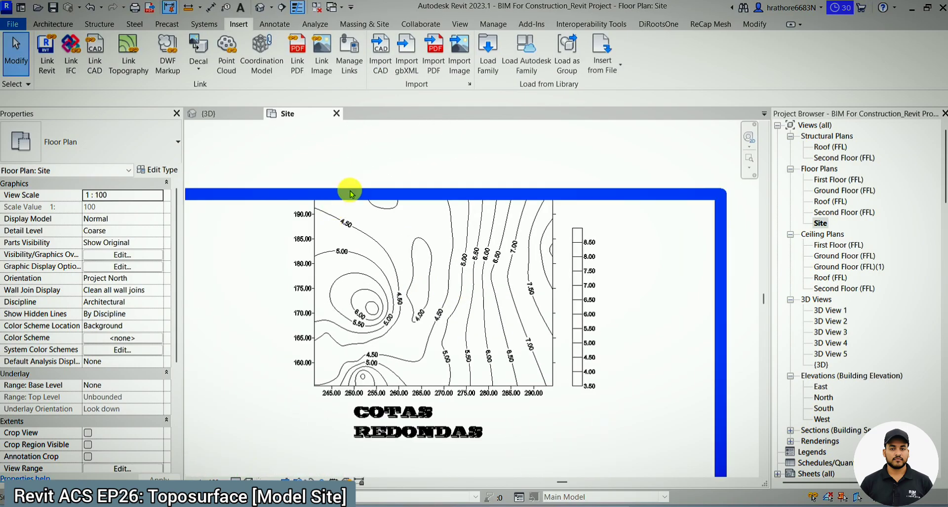
{"action": "scroll", "coordinate": [343, 202], "scroll_direction": "up", "scroll_amount": 1}
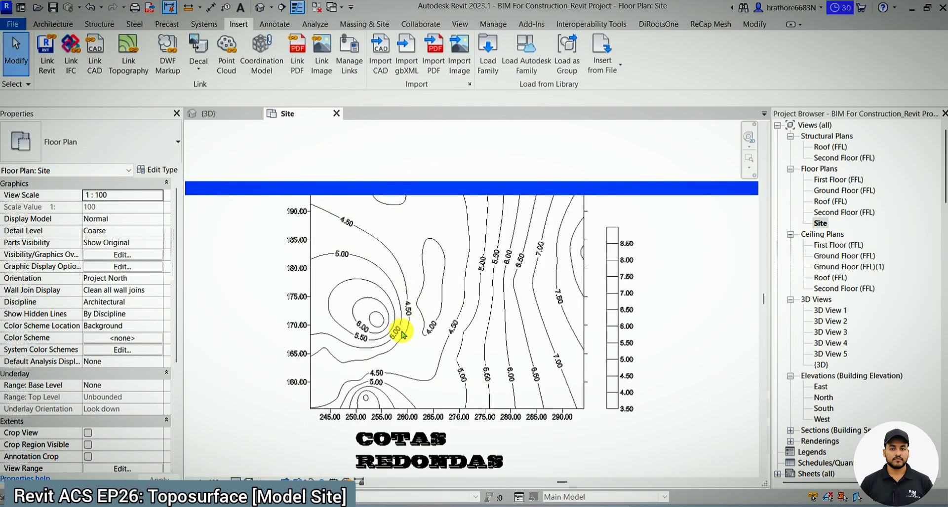
{"action": "scroll", "coordinate": [324, 197], "scroll_direction": "up", "scroll_amount": 2}
{"action": "scroll", "coordinate": [313, 180], "scroll_direction": "down", "scroll_amount": 2}
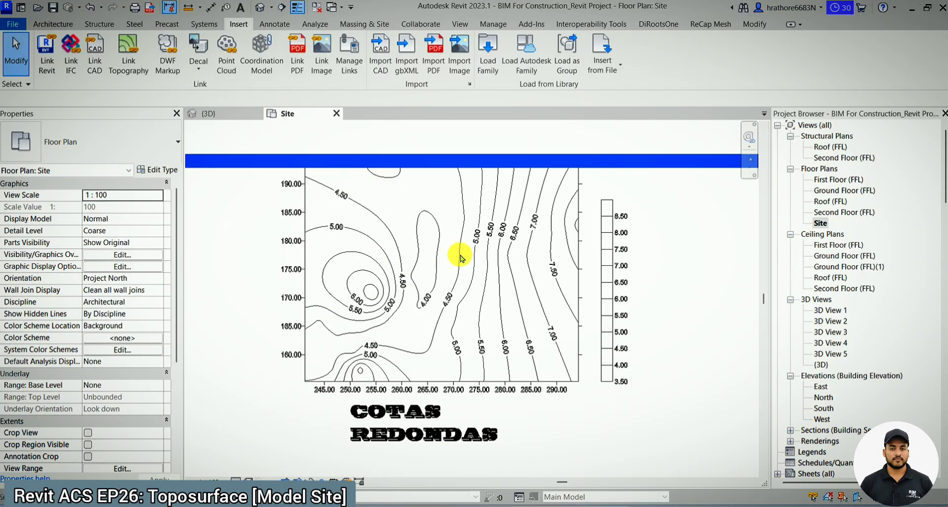
{"action": "scroll", "coordinate": [467, 261], "scroll_direction": "down", "scroll_amount": 1}
{"action": "left_click", "coordinate": [482, 262]}
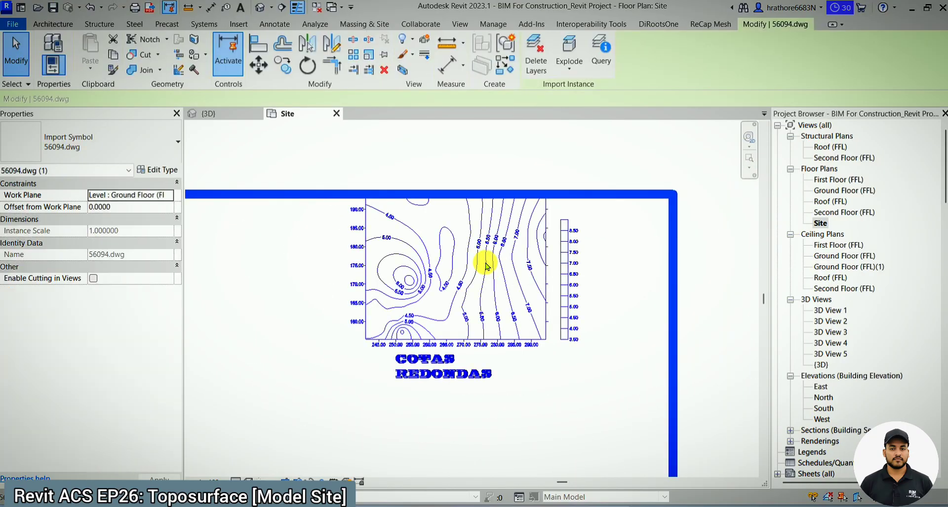
{"action": "scroll", "coordinate": [412, 126], "scroll_direction": "down", "scroll_amount": 2}
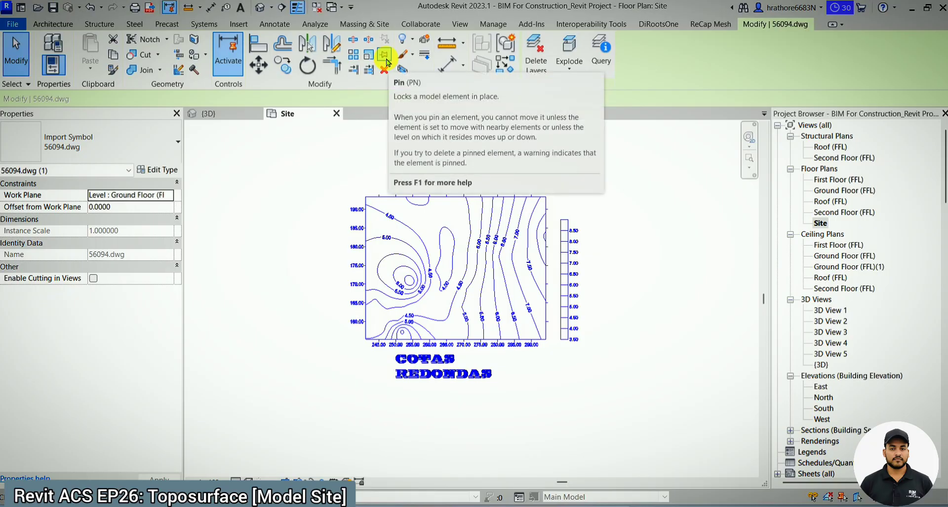
{"action": "left_click", "coordinate": [443, 188]}
{"action": "scroll", "coordinate": [451, 217], "scroll_direction": "down", "scroll_amount": 3}
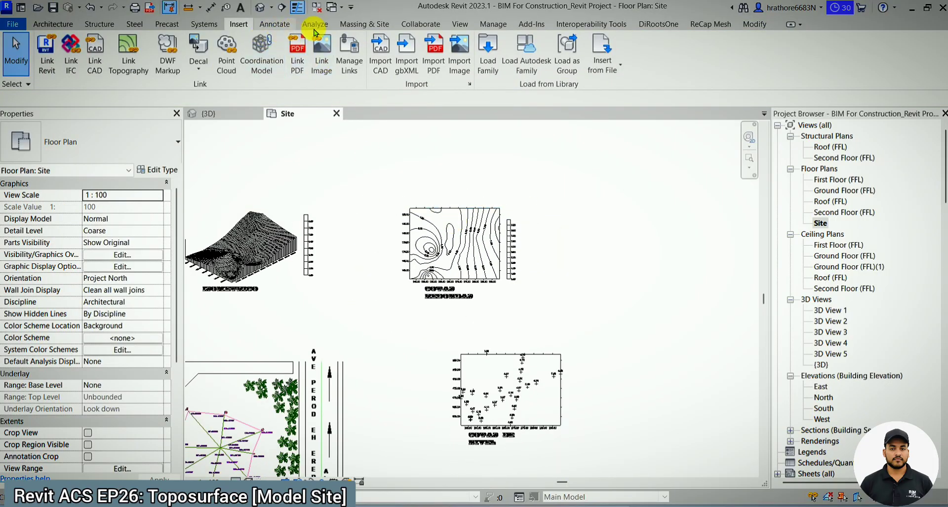
- Start a new toposurface and place three points at absolute elevation 4.5 along the upper-left start of the 4.50 contour
{"action": "left_click", "coordinate": [364, 23]}
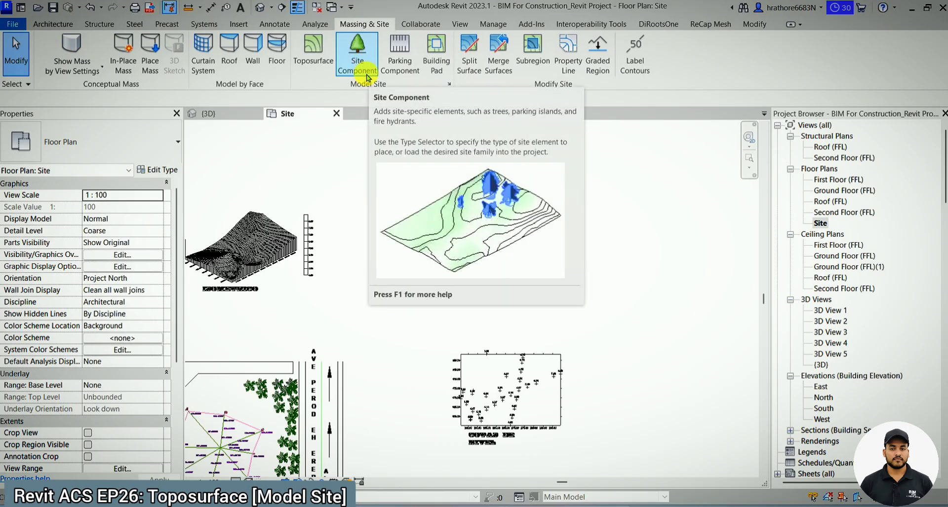
{"action": "left_click", "coordinate": [322, 65]}
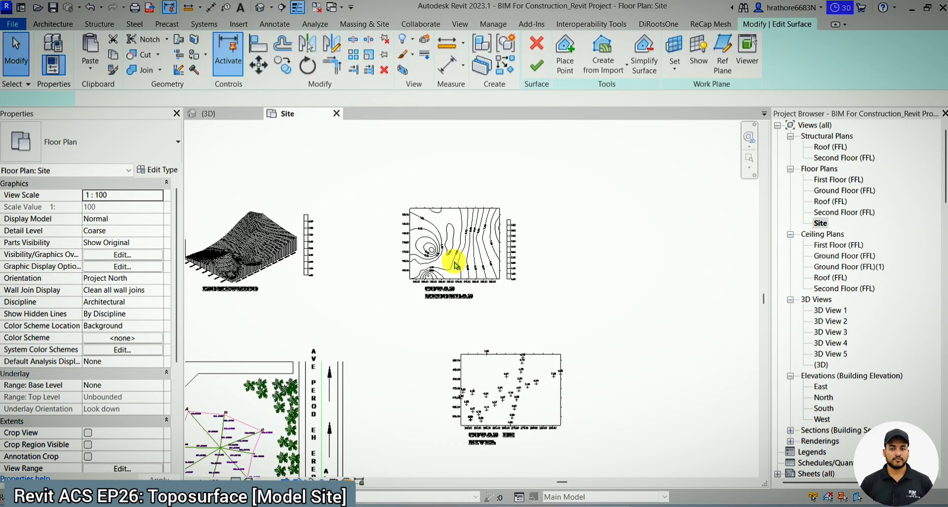
{"action": "scroll", "coordinate": [451, 263], "scroll_direction": "up", "scroll_amount": 2}
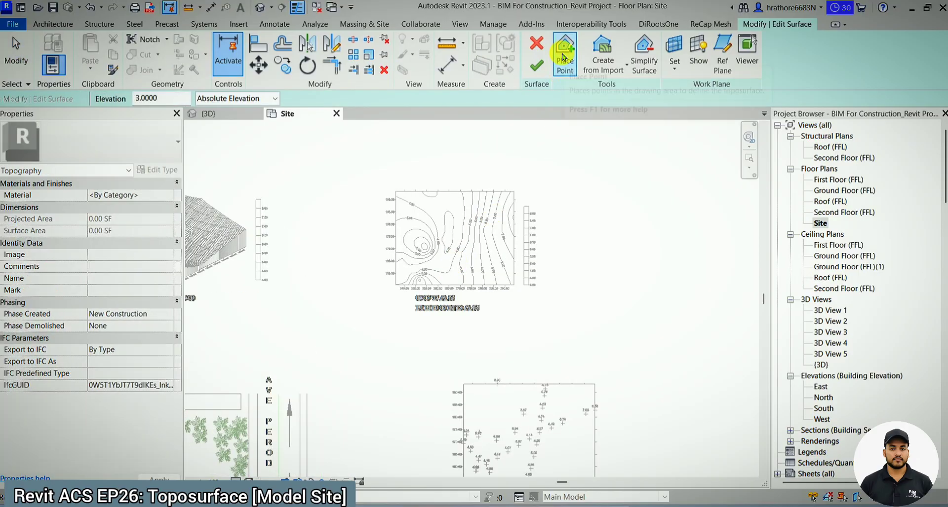
{"action": "left_click", "coordinate": [566, 55]}
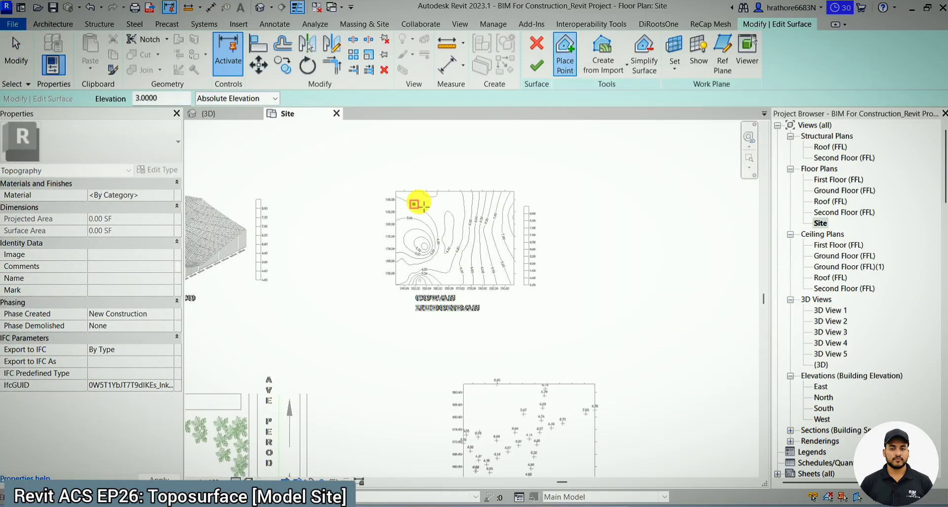
{"action": "scroll", "coordinate": [419, 203], "scroll_direction": "up", "scroll_amount": 4}
{"action": "left_click", "coordinate": [480, 180]}
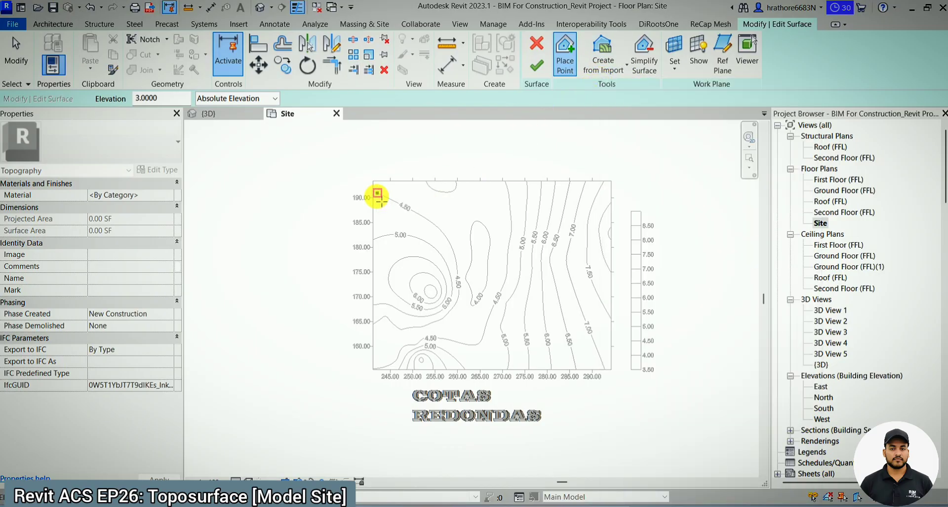
{"action": "scroll", "coordinate": [369, 216], "scroll_direction": "up", "scroll_amount": 6}
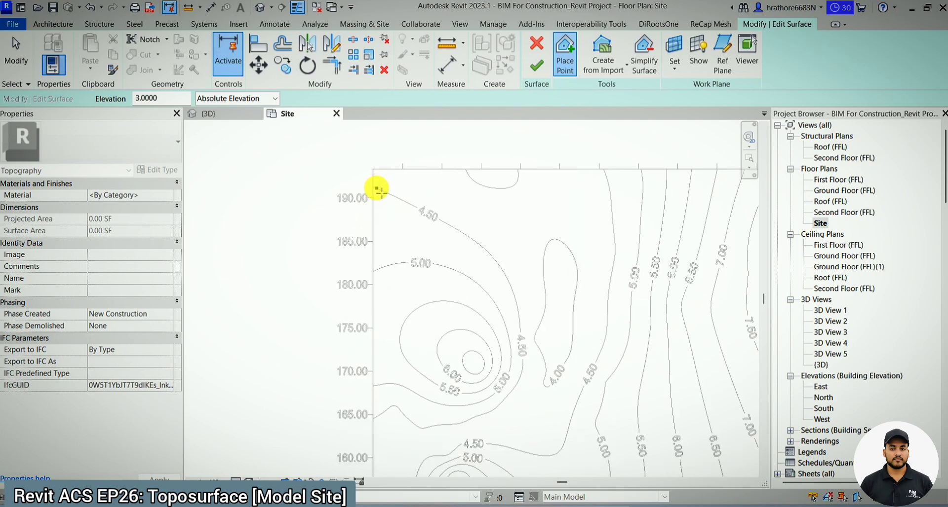
{"action": "scroll", "coordinate": [379, 192], "scroll_direction": "down", "scroll_amount": 1}
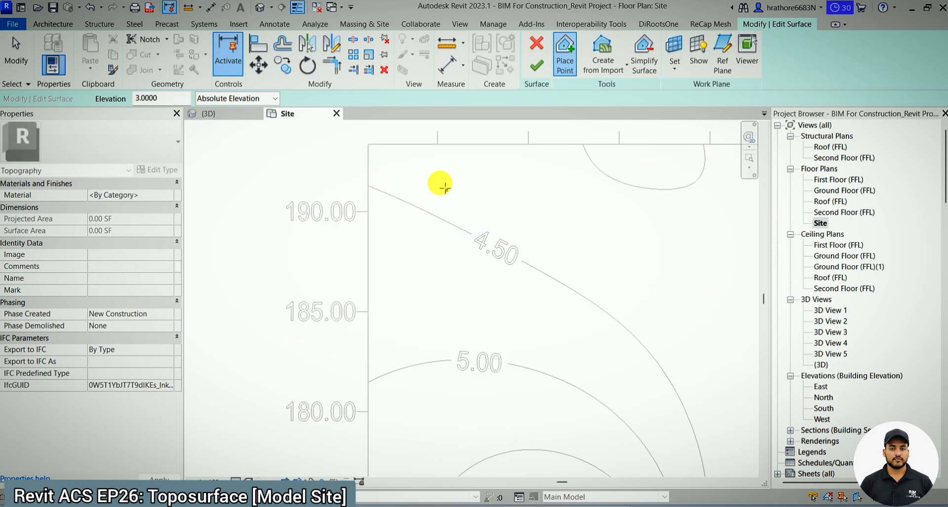
{"action": "scroll", "coordinate": [438, 184], "scroll_direction": "down", "scroll_amount": 2}
{"action": "double_click", "coordinate": [148, 99]}
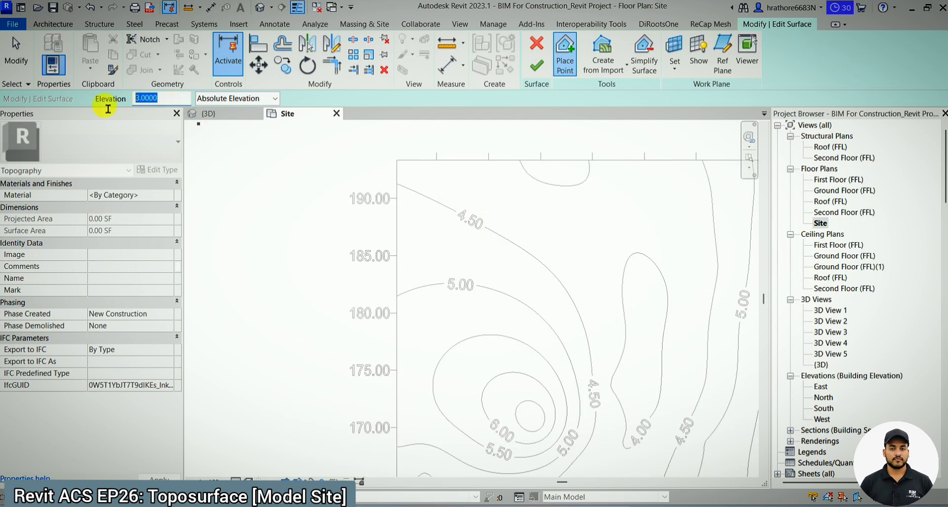
{"action": "type", "text": "4.5000"}
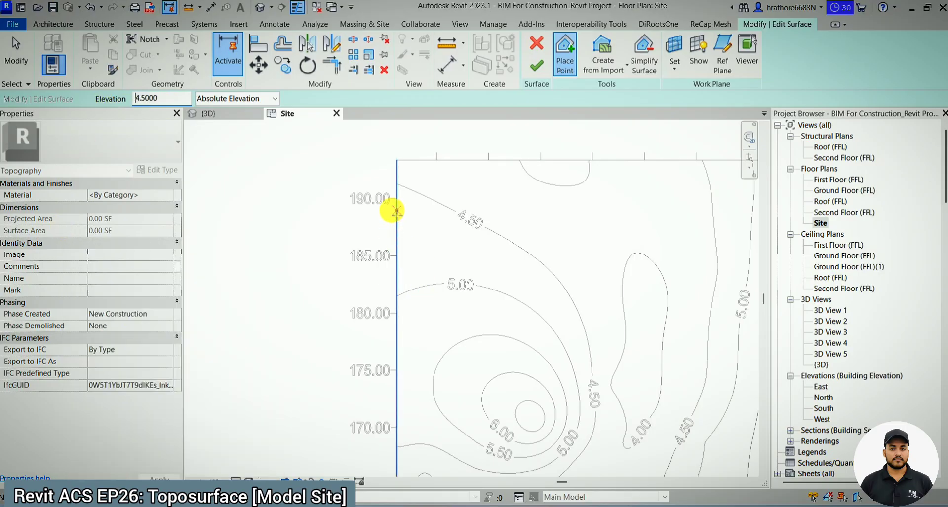
{"action": "left_click", "coordinate": [397, 183]}
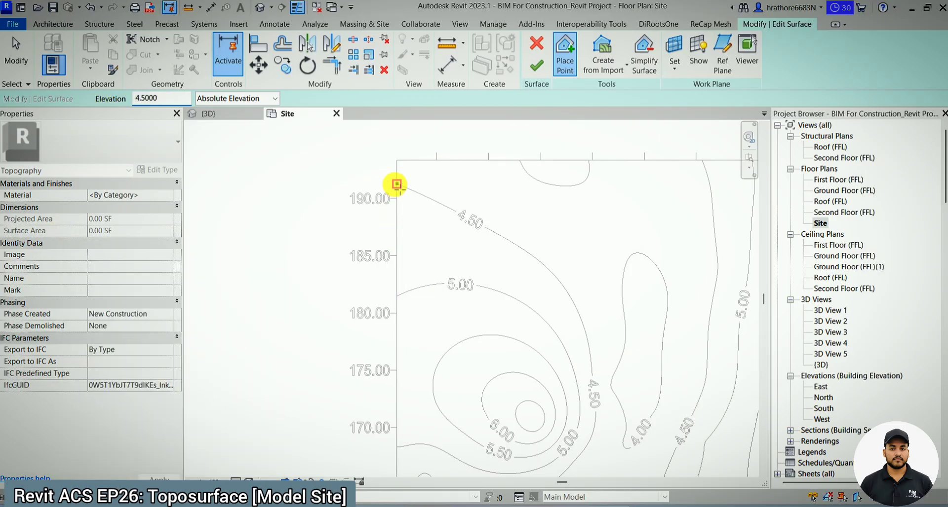
{"action": "left_click", "coordinate": [448, 208]}
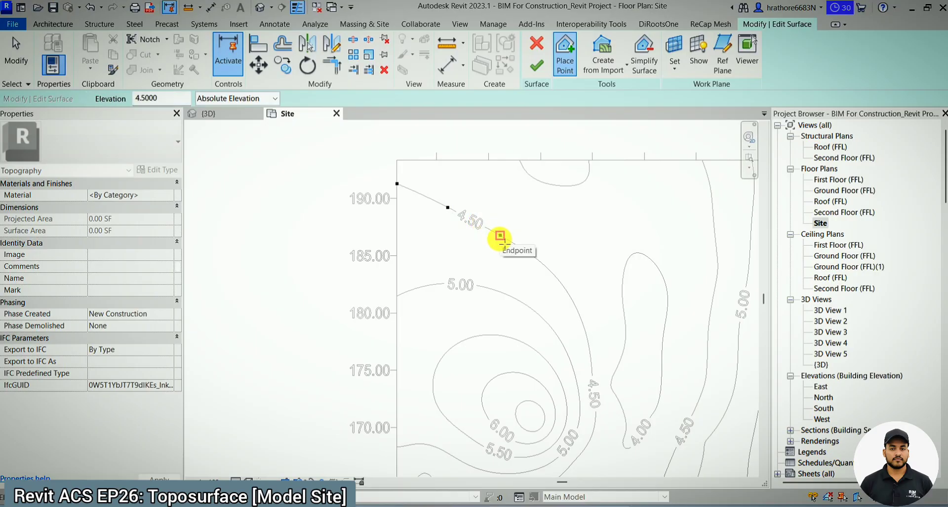
{"action": "left_click", "coordinate": [501, 236]}
- Place points at absolute elevation 4.5 down the right-hand curve of the 4.50 contour, stopping above its label
{"action": "scroll", "coordinate": [425, 186], "scroll_direction": "down", "scroll_amount": 4}
{"action": "scroll", "coordinate": [511, 241], "scroll_direction": "up", "scroll_amount": 3}
{"action": "scroll", "coordinate": [477, 220], "scroll_direction": "up", "scroll_amount": 2}
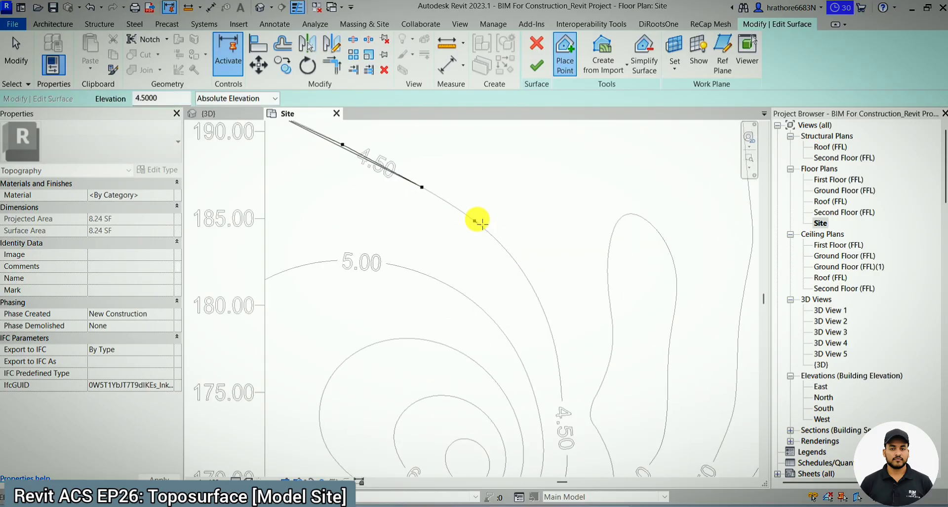
{"action": "left_click", "coordinate": [475, 221]}
{"action": "scroll", "coordinate": [472, 183], "scroll_direction": "down", "scroll_amount": 2}
{"action": "scroll", "coordinate": [501, 214], "scroll_direction": "up", "scroll_amount": 2}
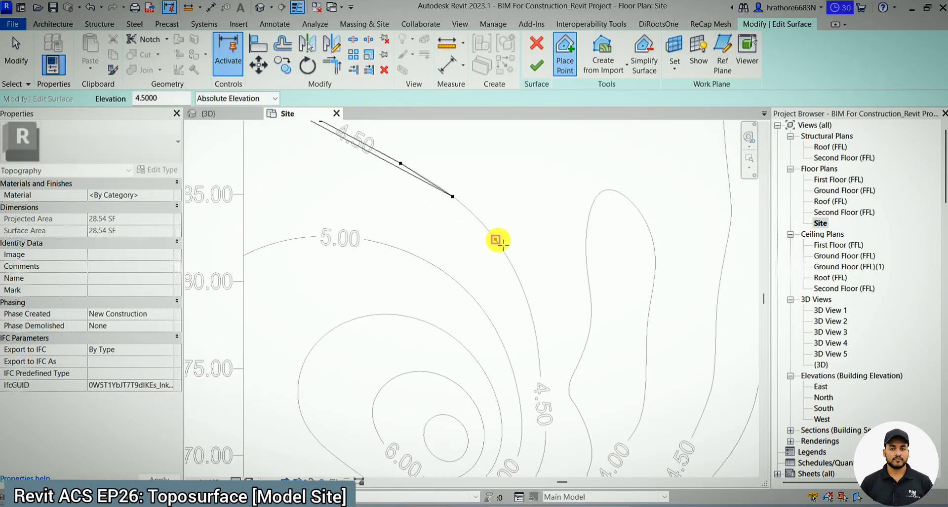
{"action": "left_click", "coordinate": [497, 242]}
{"action": "scroll", "coordinate": [513, 251], "scroll_direction": "down", "scroll_amount": 2}
{"action": "scroll", "coordinate": [515, 237], "scroll_direction": "up", "scroll_amount": 2}
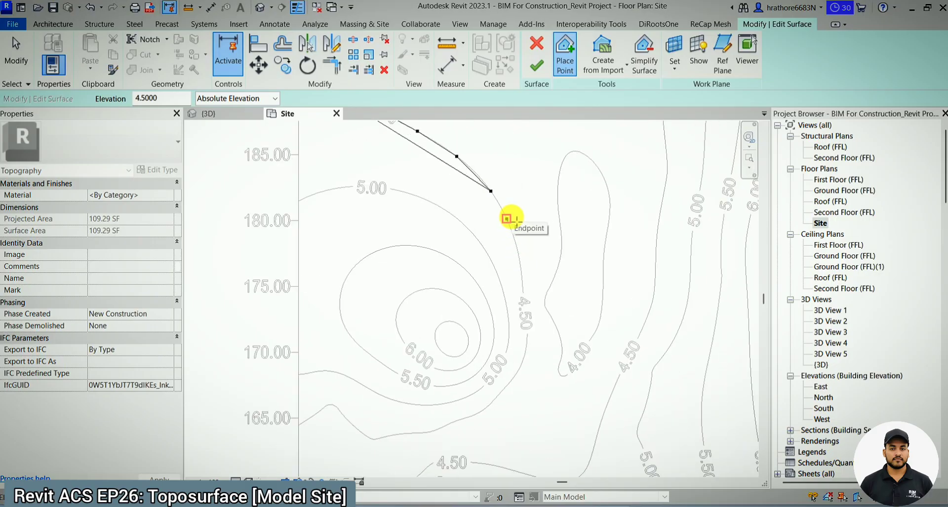
{"action": "left_click", "coordinate": [507, 219]}
{"action": "scroll", "coordinate": [516, 212], "scroll_direction": "down", "scroll_amount": 1}
{"action": "scroll", "coordinate": [522, 242], "scroll_direction": "up", "scroll_amount": 2}
{"action": "left_click", "coordinate": [524, 246]}
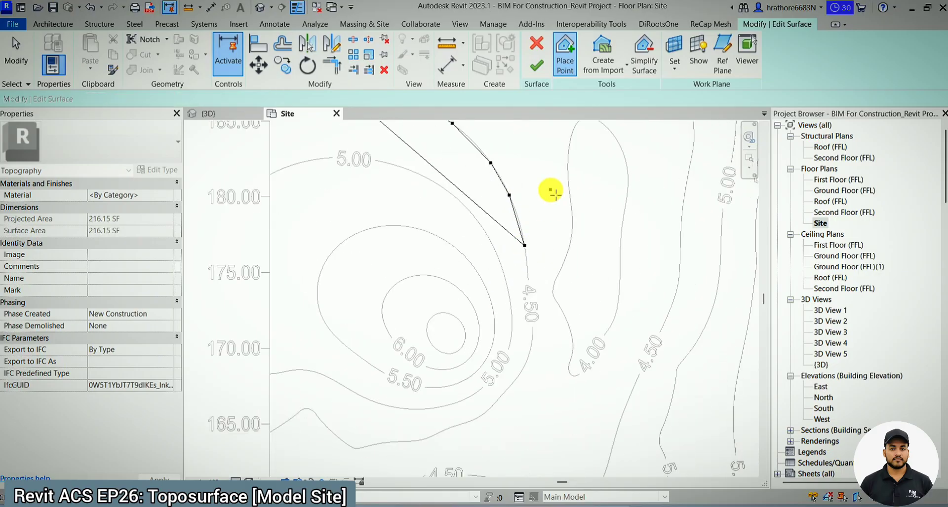
- Continue the 4.5 elevation points past the 4.50 label, around the contour's lower-right bend and along its underside
{"action": "scroll", "coordinate": [549, 191], "scroll_direction": "down", "scroll_amount": 3}
{"action": "scroll", "coordinate": [535, 223], "scroll_direction": "up", "scroll_amount": 3}
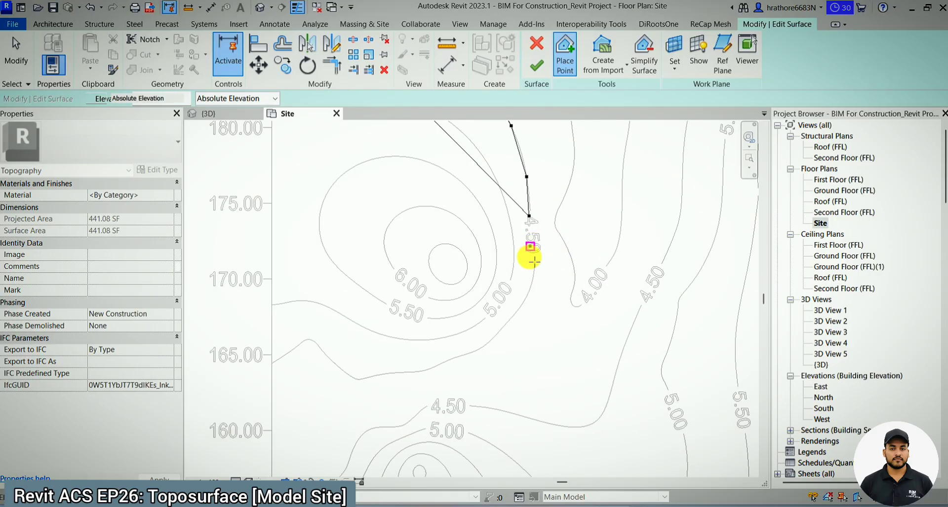
{"action": "left_click", "coordinate": [530, 280]}
{"action": "scroll", "coordinate": [564, 254], "scroll_direction": "down", "scroll_amount": 2}
{"action": "scroll", "coordinate": [527, 291], "scroll_direction": "up", "scroll_amount": 2}
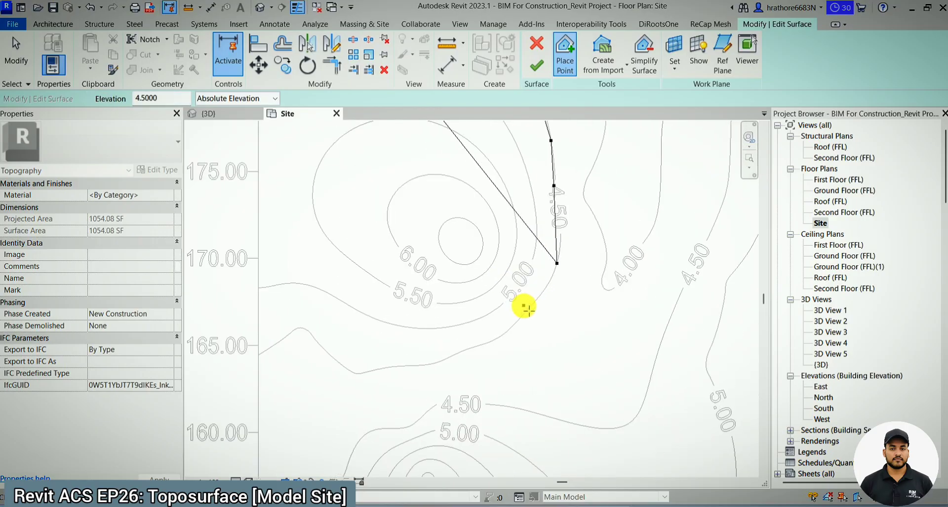
{"action": "left_click", "coordinate": [524, 313]}
{"action": "left_click", "coordinate": [497, 338]}
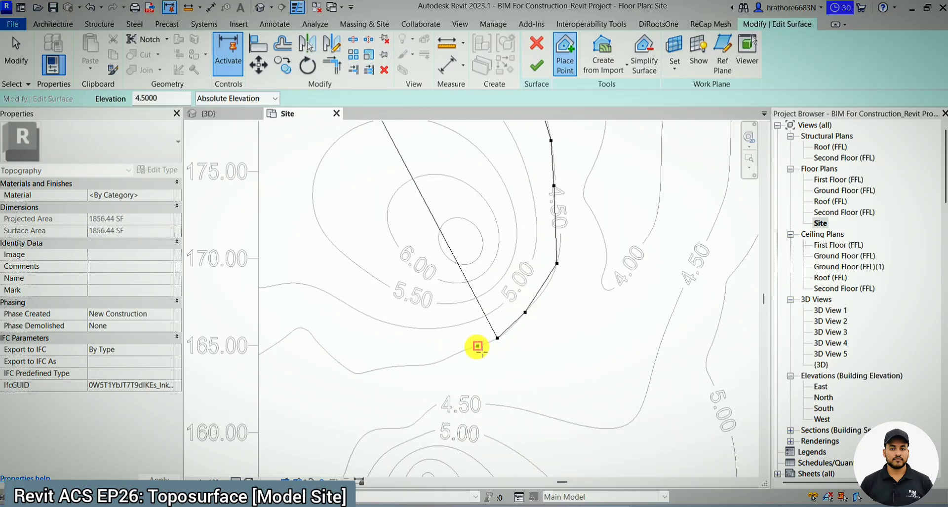
{"action": "left_click", "coordinate": [473, 348]}
{"action": "left_click", "coordinate": [447, 358]}
{"action": "left_click", "coordinate": [393, 368]}
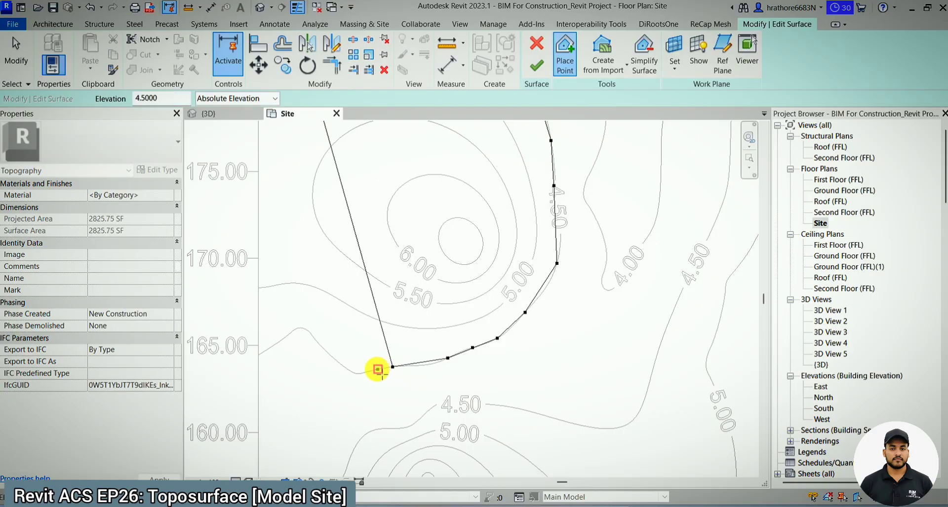
- Place the remaining 4.5 elevation points over the lower-left hump of the contour, ending at the plan's left border
{"action": "left_click", "coordinate": [358, 374]}
{"action": "left_click", "coordinate": [328, 353]}
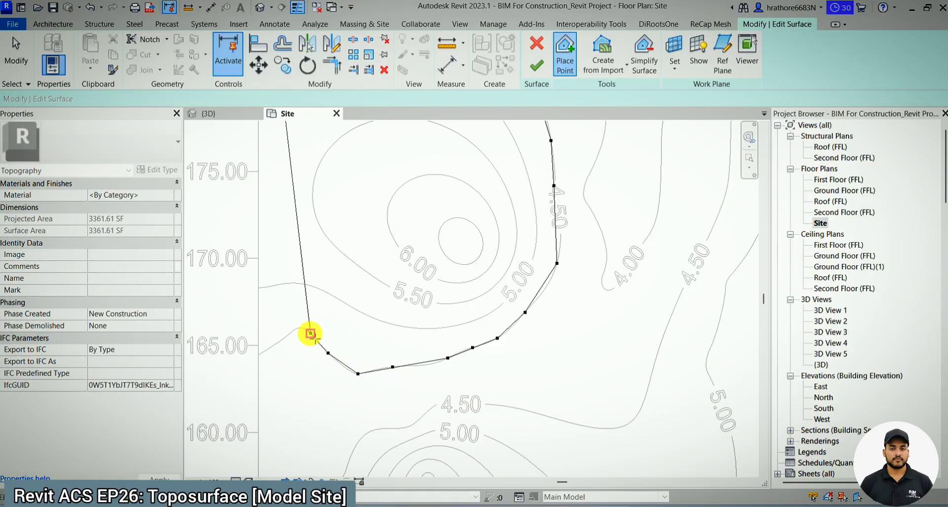
{"action": "left_click", "coordinate": [311, 333]}
{"action": "left_click", "coordinate": [289, 334]}
{"action": "left_click", "coordinate": [260, 354]}
- Set the point elevation to 5 and place points along the upper and right side of the 5.00 contour
{"action": "scroll", "coordinate": [328, 348], "scroll_direction": "down", "scroll_amount": 2}
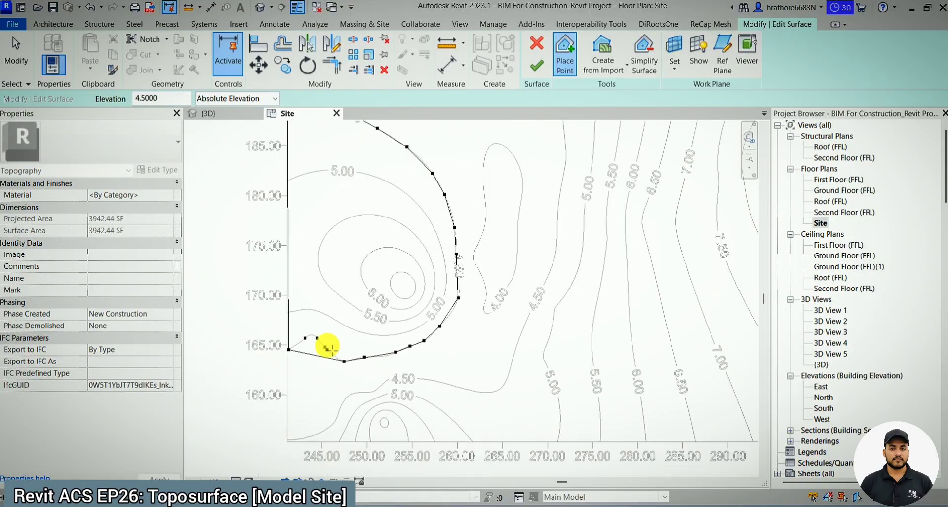
{"action": "scroll", "coordinate": [281, 303], "scroll_direction": "down", "scroll_amount": 2}
{"action": "scroll", "coordinate": [363, 326], "scroll_direction": "up", "scroll_amount": 3}
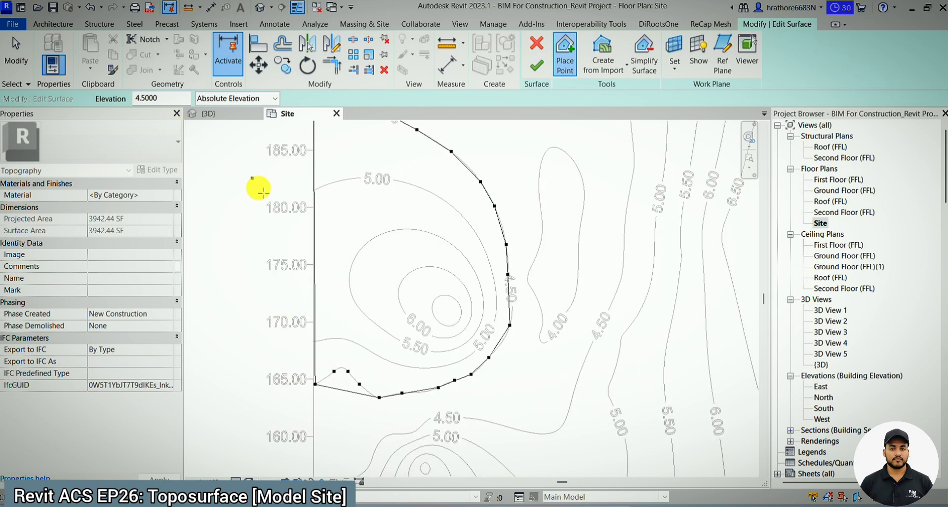
{"action": "left_click", "coordinate": [362, 278]}
{"action": "scroll", "coordinate": [362, 278], "scroll_direction": "down", "scroll_amount": 1}
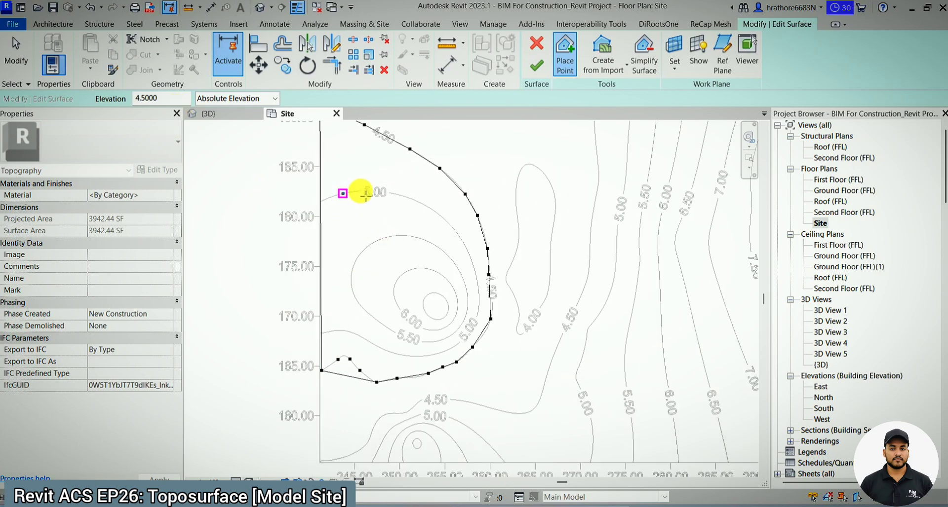
{"action": "left_click_drag", "start_coordinate": [170, 100], "coordinate": [107, 102]}
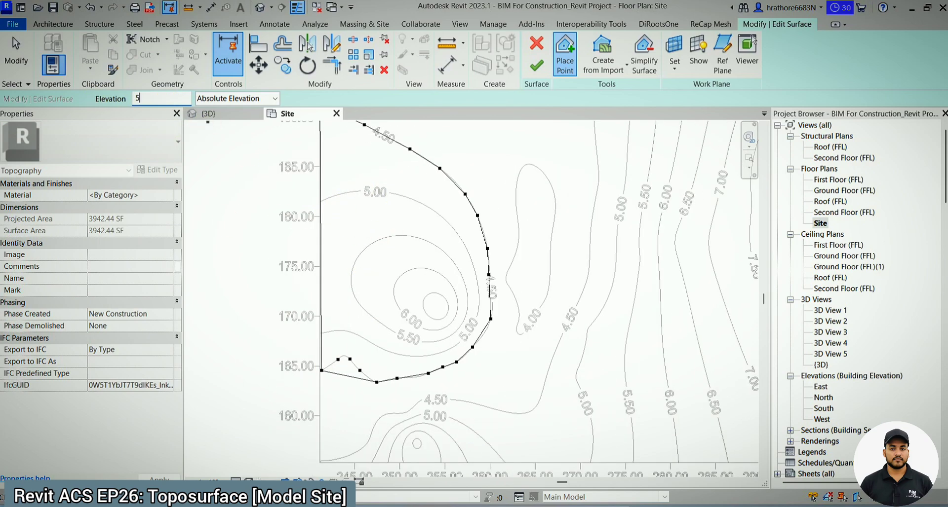
{"action": "left_click", "coordinate": [323, 201]}
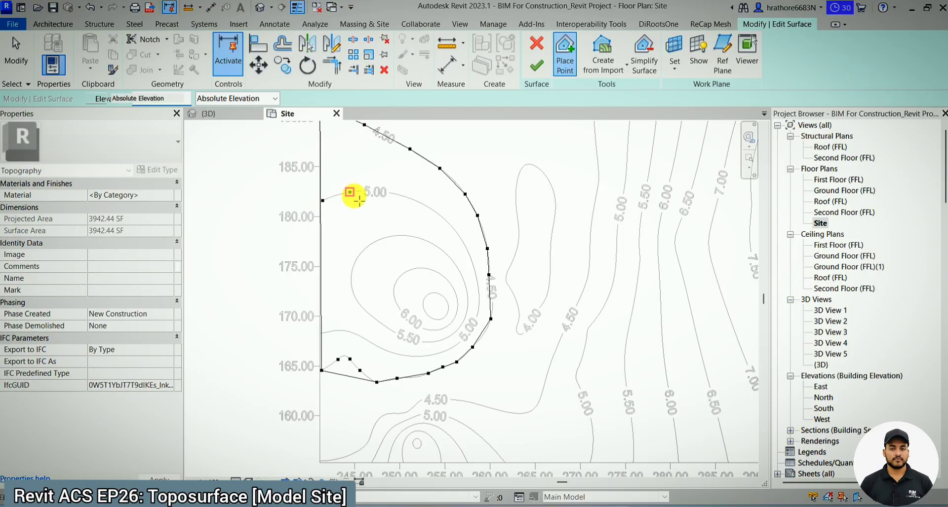
{"action": "left_click", "coordinate": [352, 191]}
{"action": "left_click", "coordinate": [400, 195]}
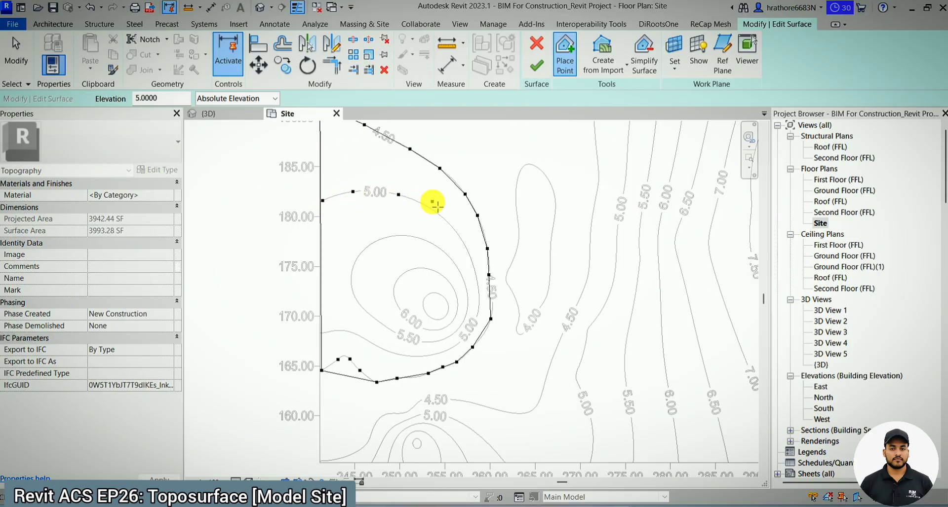
{"action": "left_click", "coordinate": [440, 216]}
{"action": "left_click", "coordinate": [473, 266]}
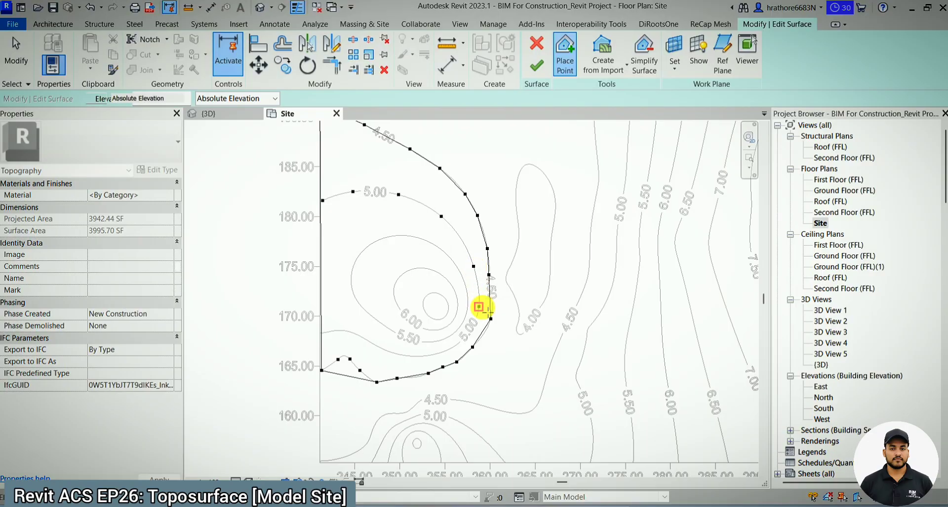
- Place points at elevation 5 along the lower side of the 5.00 contour back to the plan's left border
{"action": "left_click", "coordinate": [456, 344]}
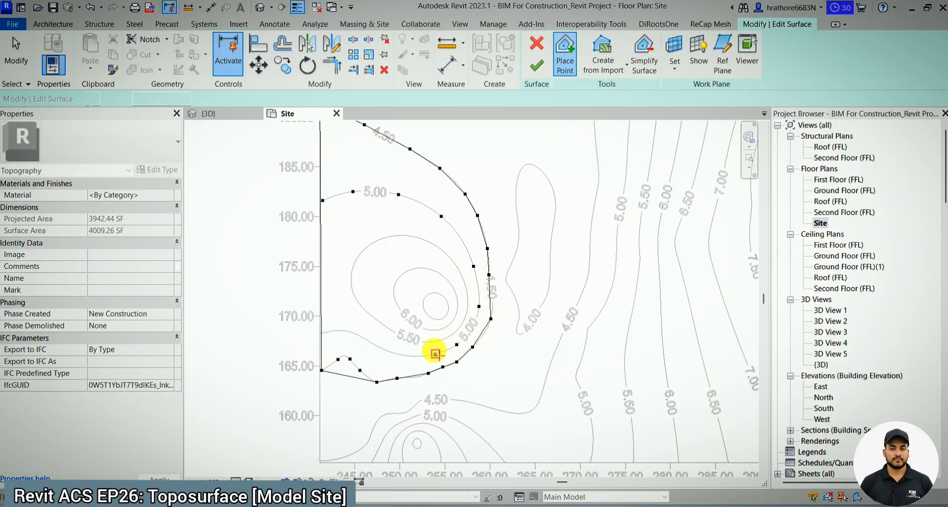
{"action": "left_click", "coordinate": [411, 355]}
{"action": "left_click", "coordinate": [374, 345]}
{"action": "left_click", "coordinate": [345, 330]}
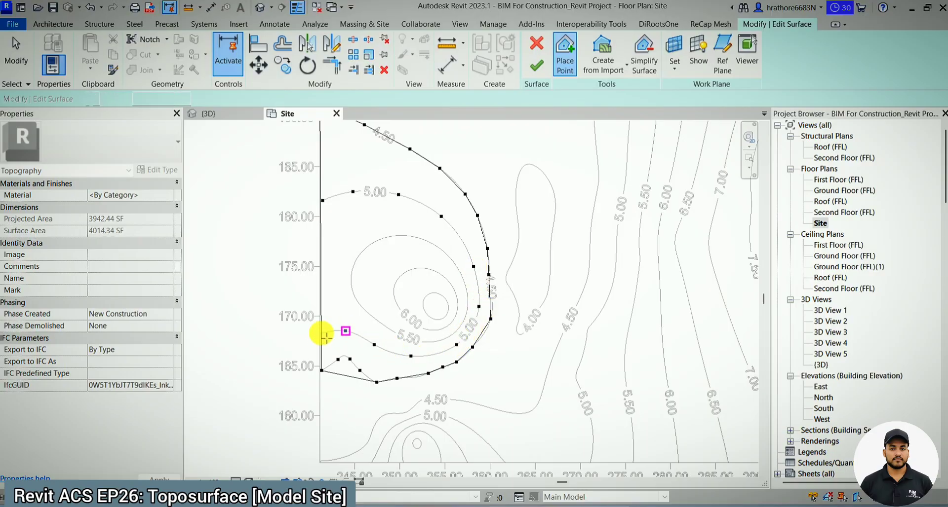
{"action": "left_click", "coordinate": [322, 333]}
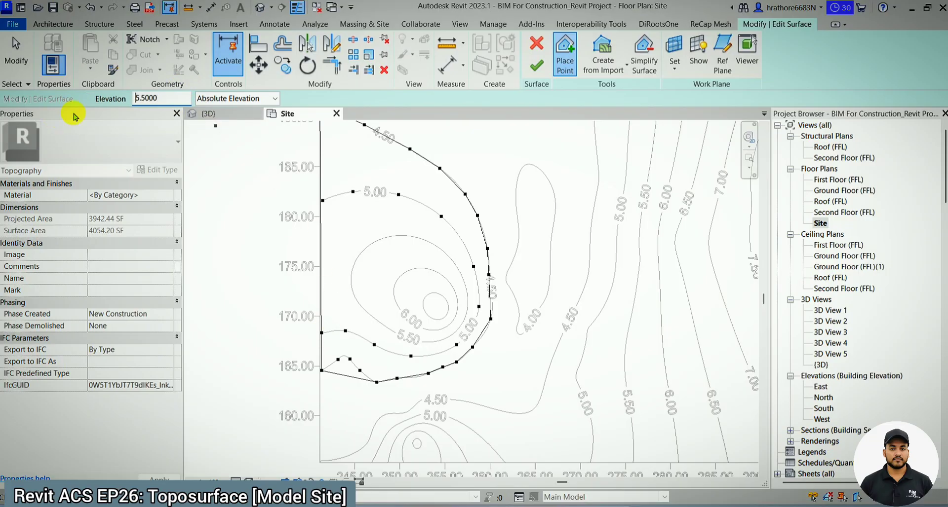
- Set the point elevation to 5.5 and place points clockwise around the 5.50 contour from its label to the lower-right bend
{"action": "left_click", "coordinate": [396, 334]}
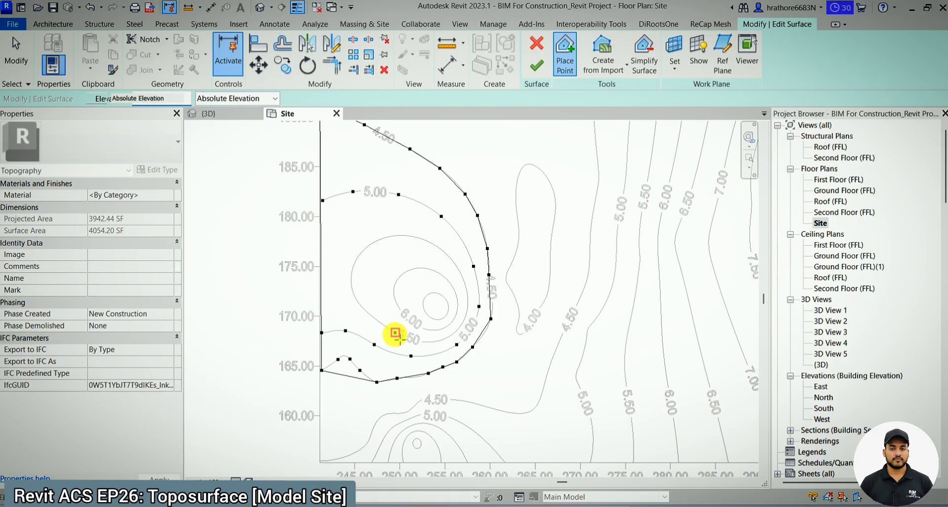
{"action": "left_click", "coordinate": [359, 305]}
{"action": "left_click", "coordinate": [369, 246]}
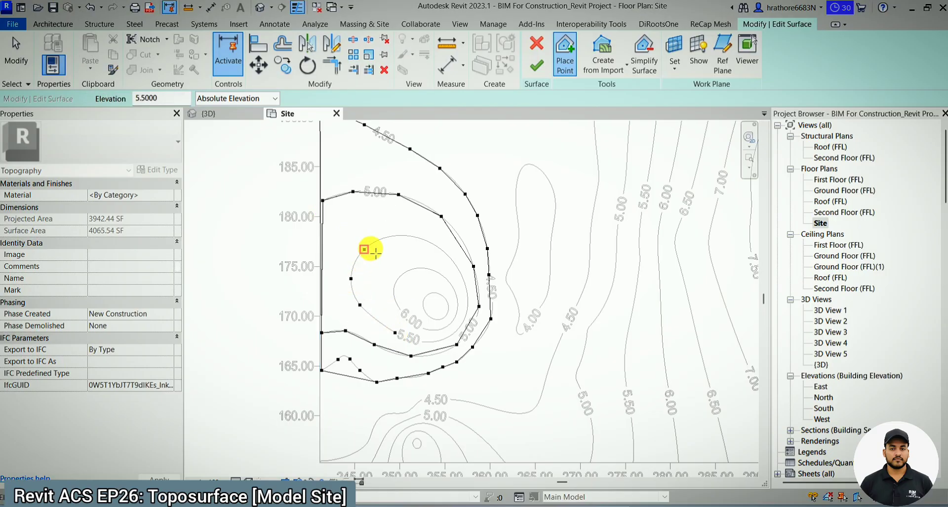
{"action": "left_click", "coordinate": [392, 236]}
{"action": "left_click", "coordinate": [429, 242]}
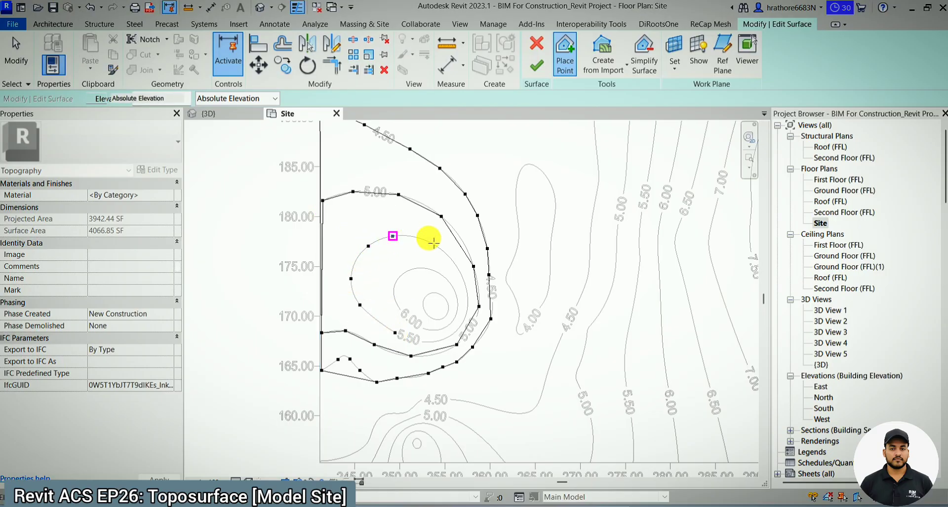
{"action": "left_click", "coordinate": [456, 267]}
{"action": "left_click", "coordinate": [468, 299]}
{"action": "left_click", "coordinate": [463, 320]}
{"action": "left_click", "coordinate": [447, 326]}
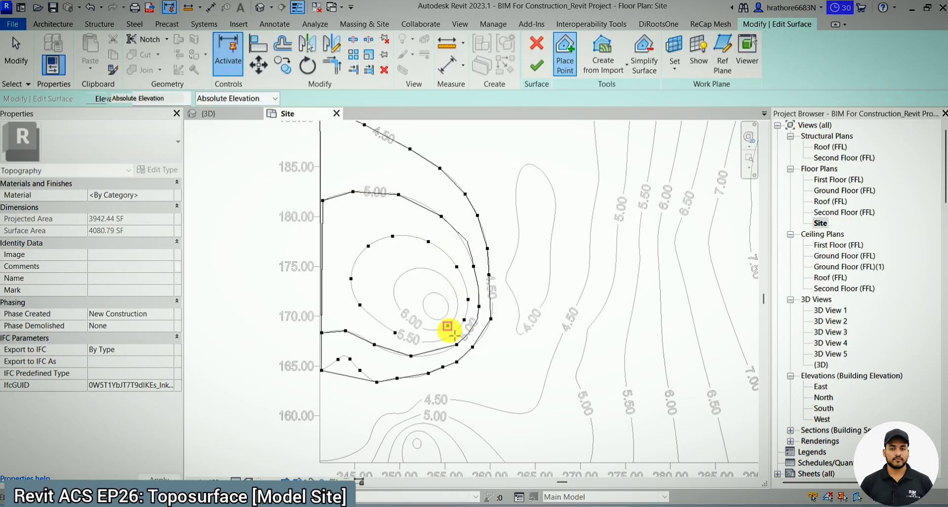
{"action": "scroll", "coordinate": [444, 339], "scroll_direction": "up", "scroll_amount": 3}
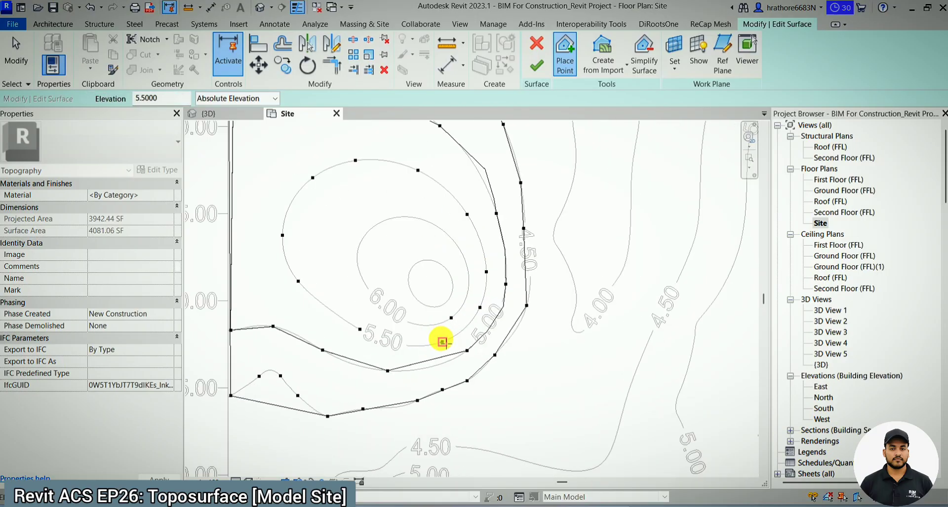
{"action": "left_click", "coordinate": [442, 342]}
{"action": "key", "text": "Escape"}
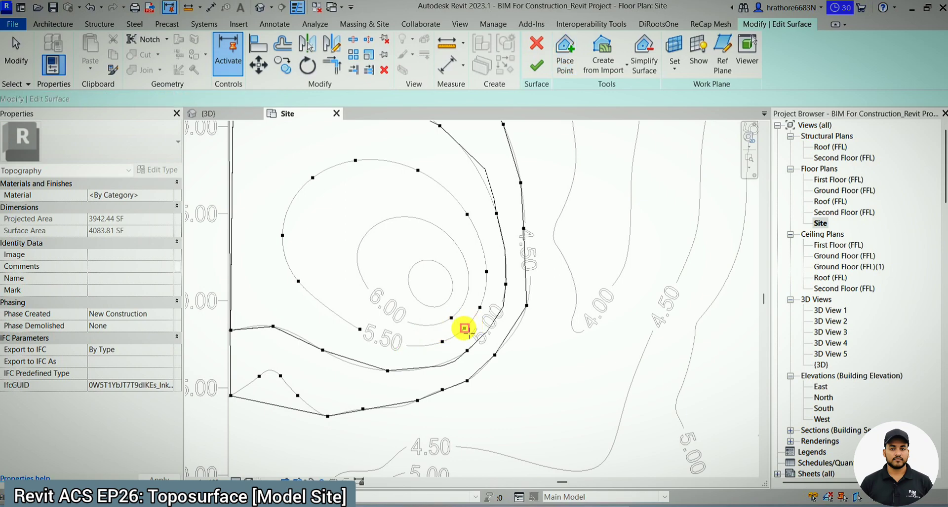
{"action": "key", "text": "ctrl+z"}
{"action": "key", "text": "ctrl+z"}
{"action": "key", "text": "ctrl+z"}
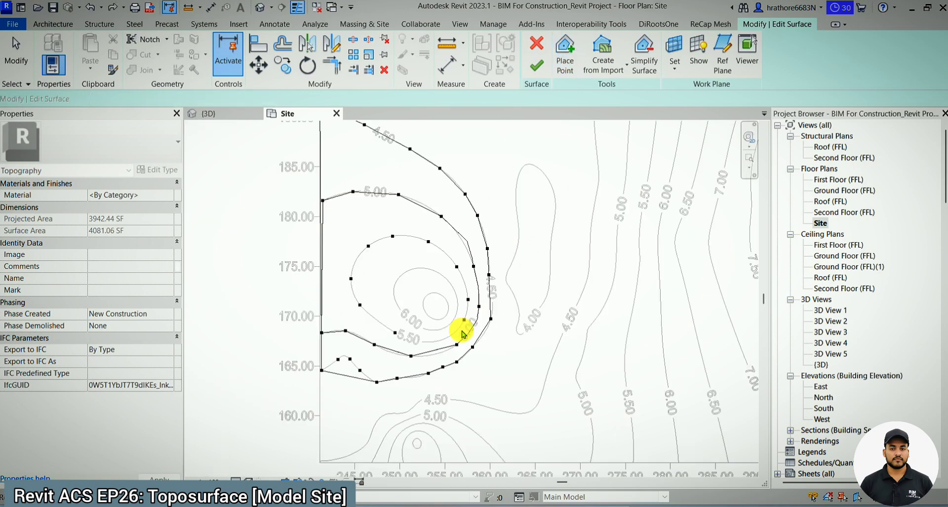
- Complete the lower right of the 5.50 contour with points at elevation 5.5, ending beside its label
{"action": "scroll", "coordinate": [454, 333], "scroll_direction": "up", "scroll_amount": 3}
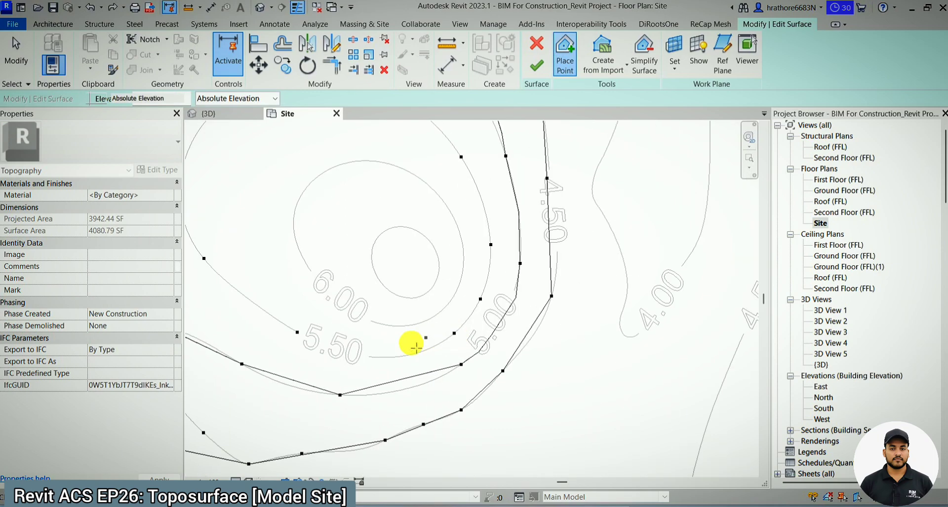
{"action": "left_click", "coordinate": [377, 358]}
{"action": "left_click", "coordinate": [212, 204]}
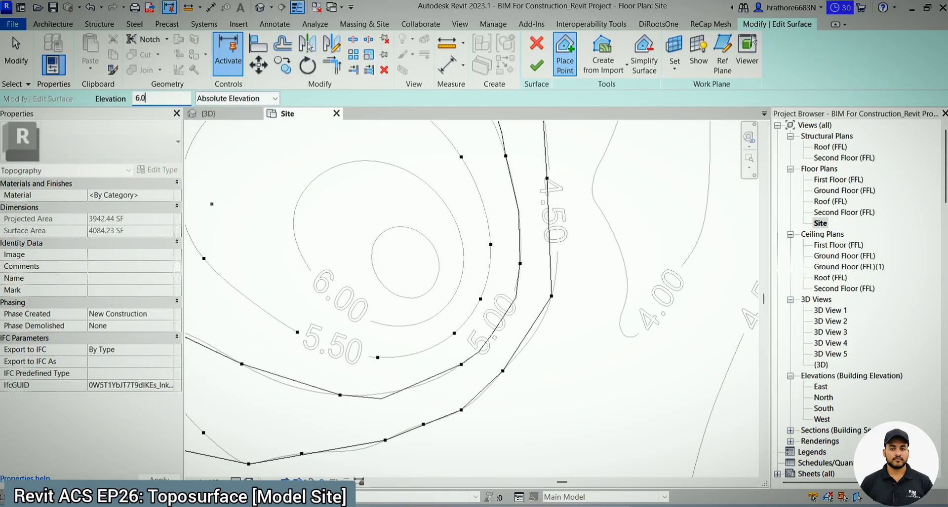
- Set the point elevation to 6 and place points clockwise around the 6.00 contour from one side of its label to the other
{"action": "left_click", "coordinate": [306, 264]}
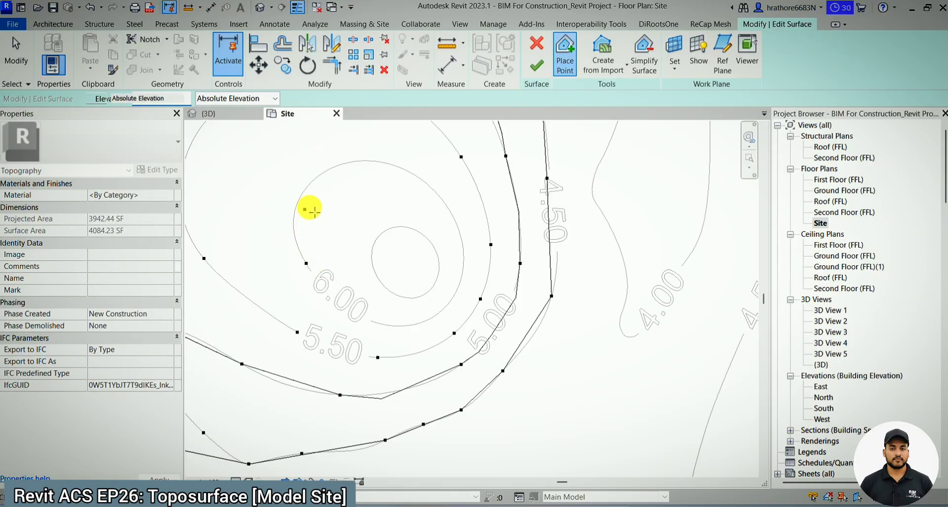
{"action": "left_click", "coordinate": [300, 198]}
{"action": "left_click", "coordinate": [366, 161]}
{"action": "left_click", "coordinate": [431, 188]}
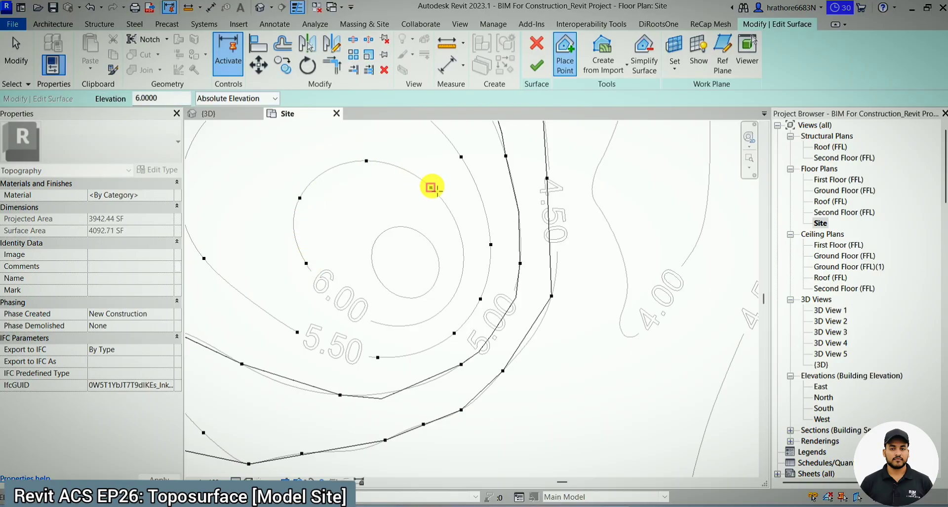
{"action": "left_click", "coordinate": [462, 272]}
{"action": "left_click", "coordinate": [446, 286]}
{"action": "left_click", "coordinate": [411, 325]}
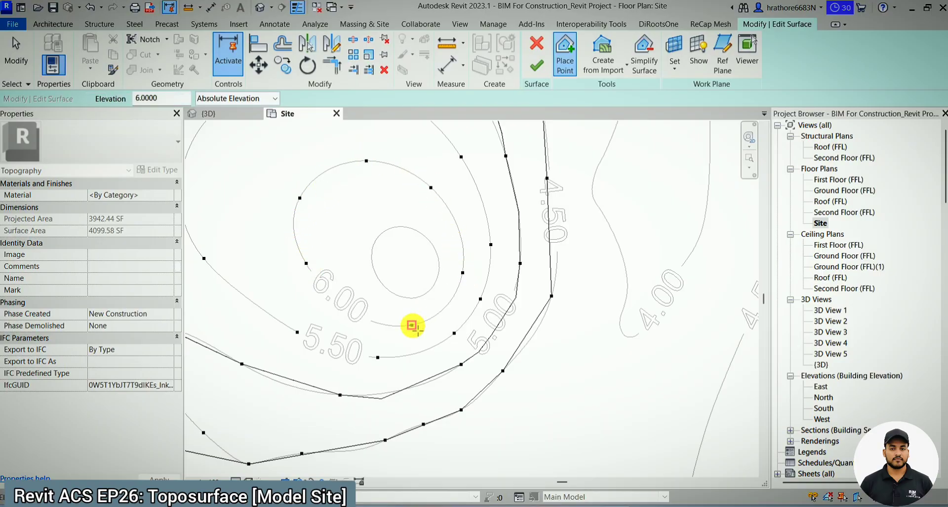
{"action": "left_click", "coordinate": [387, 326]}
- Finish the traced toposurface and switch to the {3D} view
{"action": "scroll", "coordinate": [387, 325], "scroll_direction": "down", "scroll_amount": 3}
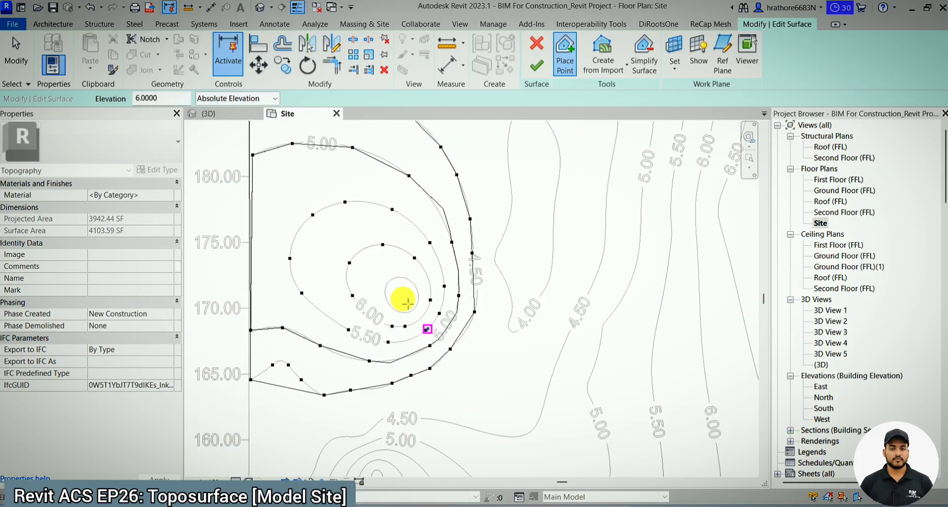
{"action": "left_click", "coordinate": [543, 61]}
{"action": "left_click", "coordinate": [244, 113]}
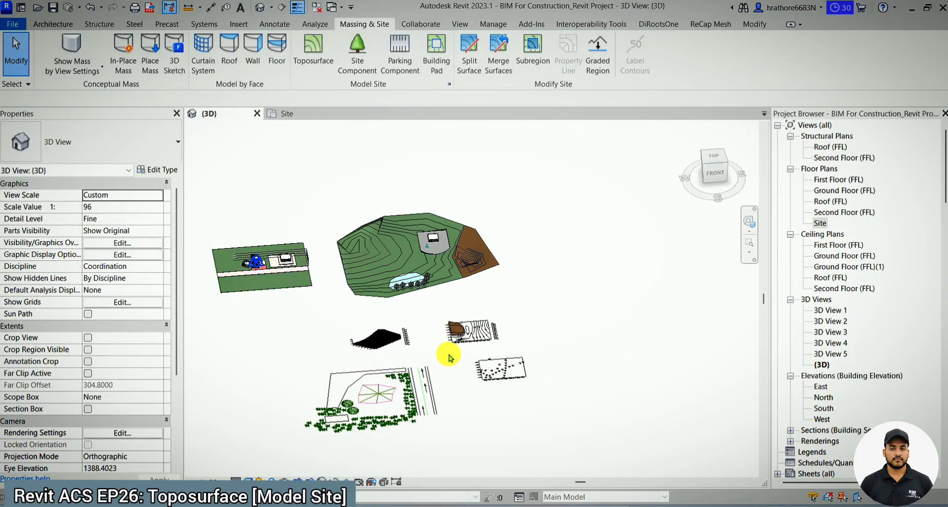
- Temporarily hide the imported 56094.dwg in the 3D view so that the traced toposurface can be inspected alone
{"action": "scroll", "coordinate": [449, 356], "scroll_direction": "up", "scroll_amount": 5}
{"action": "left_click", "coordinate": [510, 351]}
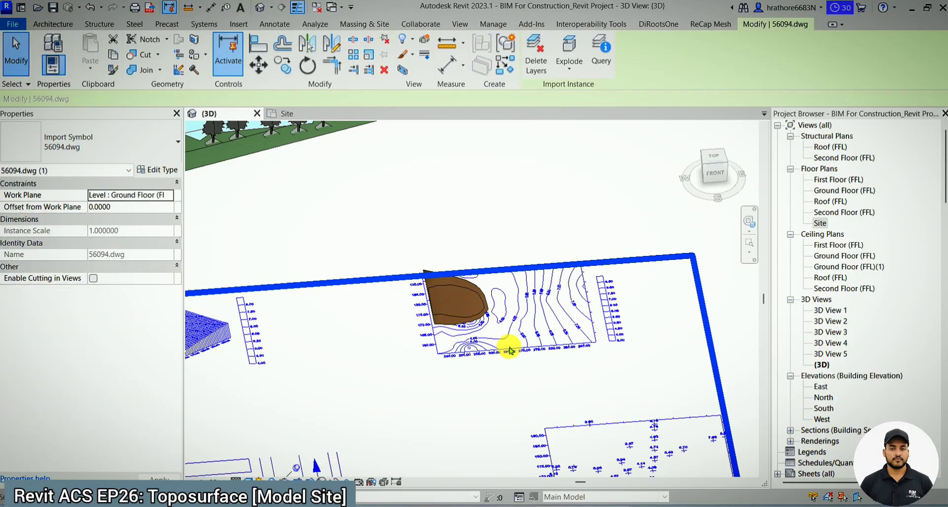
{"action": "key", "text": "h"}
{"action": "key", "text": "h"}
{"action": "scroll", "coordinate": [456, 328], "scroll_direction": "up", "scroll_amount": 2}
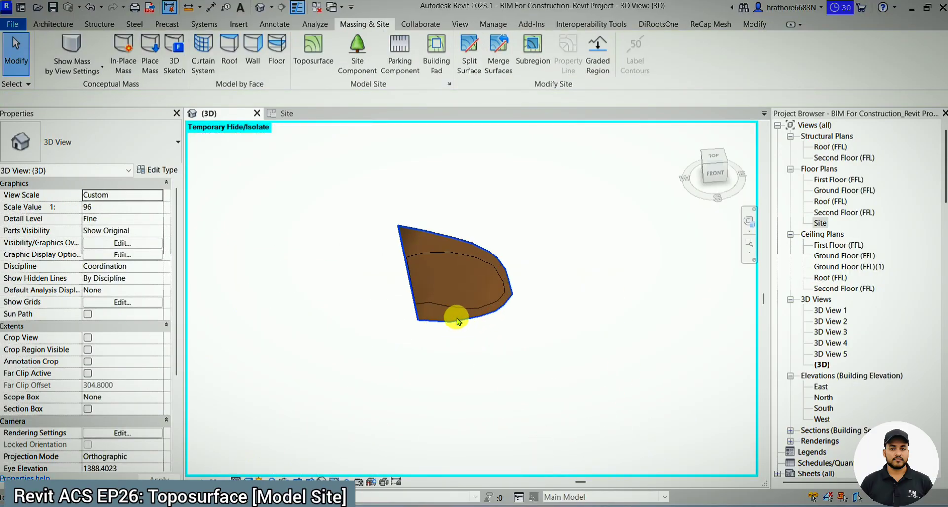
- Orbit around the traced toposurface to examine its relief from the side and from above
{"action": "left_click", "coordinate": [456, 318]}
{"action": "middle_click_drag", "start_coordinate": [480, 348], "coordinate": [464, 286], "text": "shift"}
{"action": "left_click", "coordinate": [461, 343]}
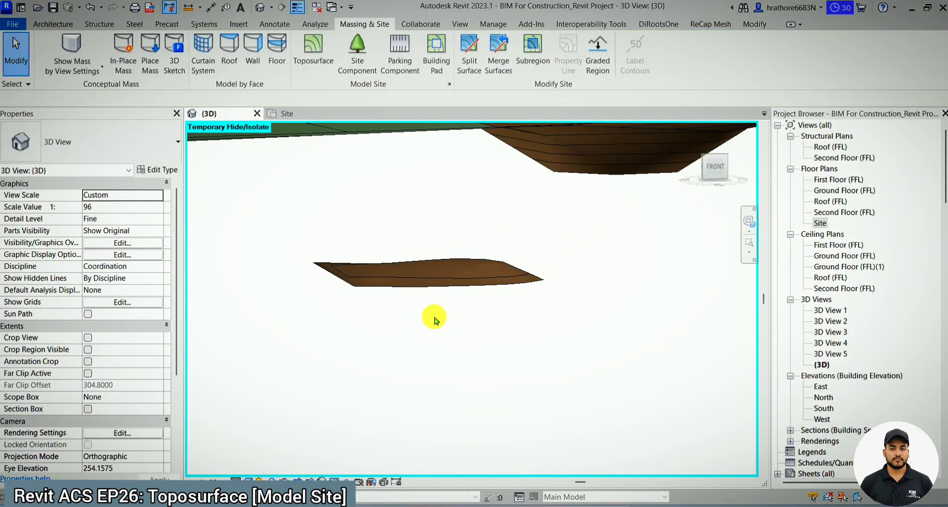
{"action": "middle_click_drag", "start_coordinate": [487, 360], "coordinate": [469, 387], "text": "shift"}
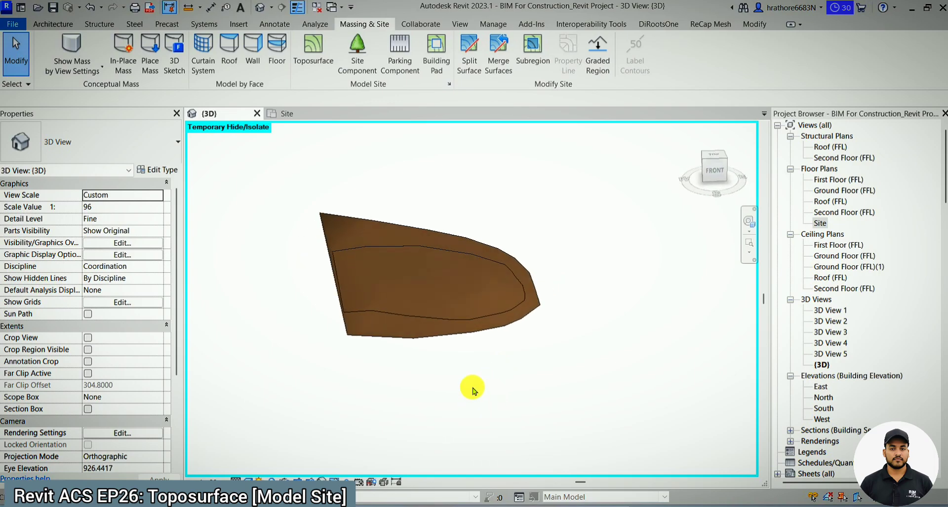
- In the Site plan, temporarily hide the imported 56094.dwg to check the traced toposurface alone, and restore the hidden drawing
{"action": "left_click", "coordinate": [297, 114]}
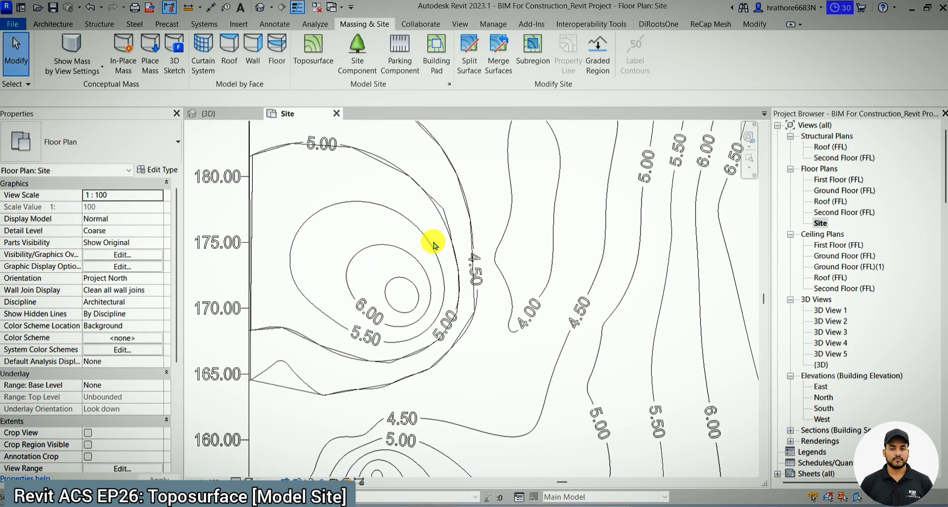
{"action": "scroll", "coordinate": [421, 271], "scroll_direction": "down", "scroll_amount": 4}
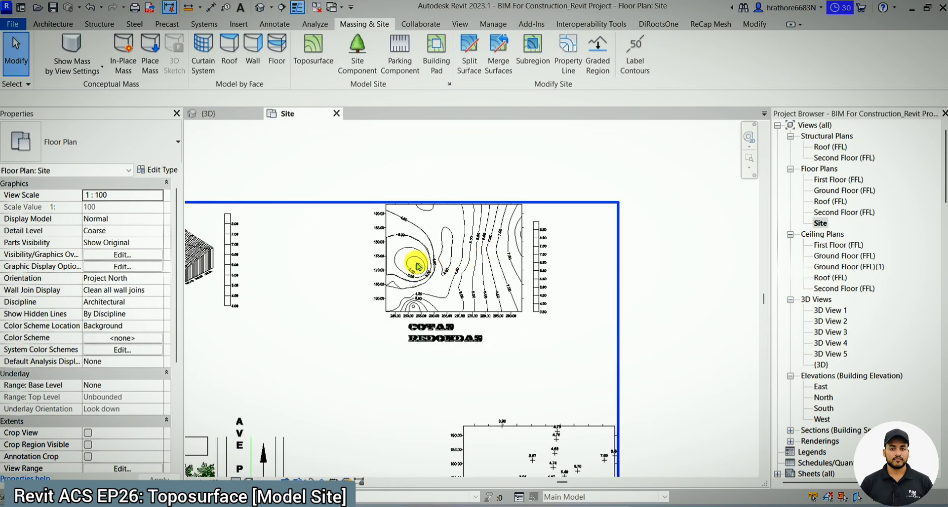
{"action": "scroll", "coordinate": [419, 262], "scroll_direction": "up", "scroll_amount": 2}
{"action": "scroll", "coordinate": [467, 277], "scroll_direction": "down", "scroll_amount": 2}
{"action": "left_click", "coordinate": [486, 276]}
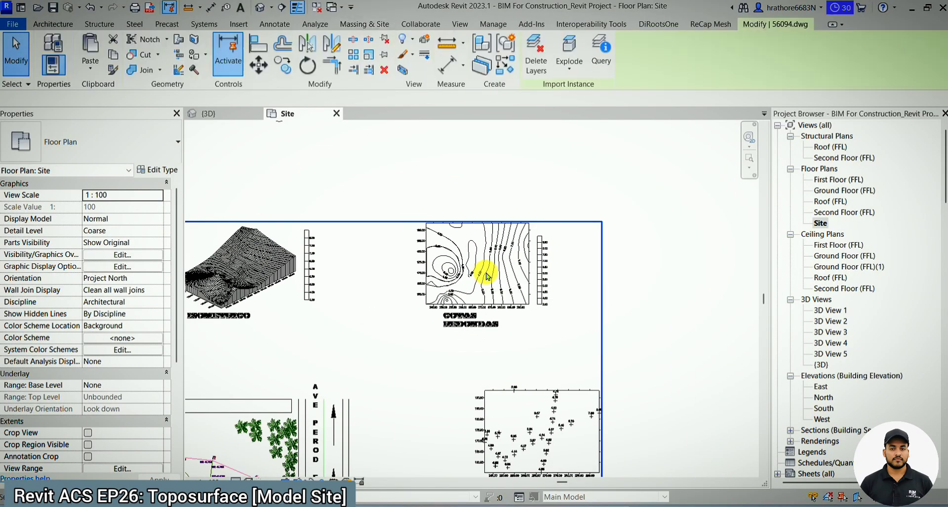
{"action": "key", "text": "h"}
{"action": "key", "text": "h"}
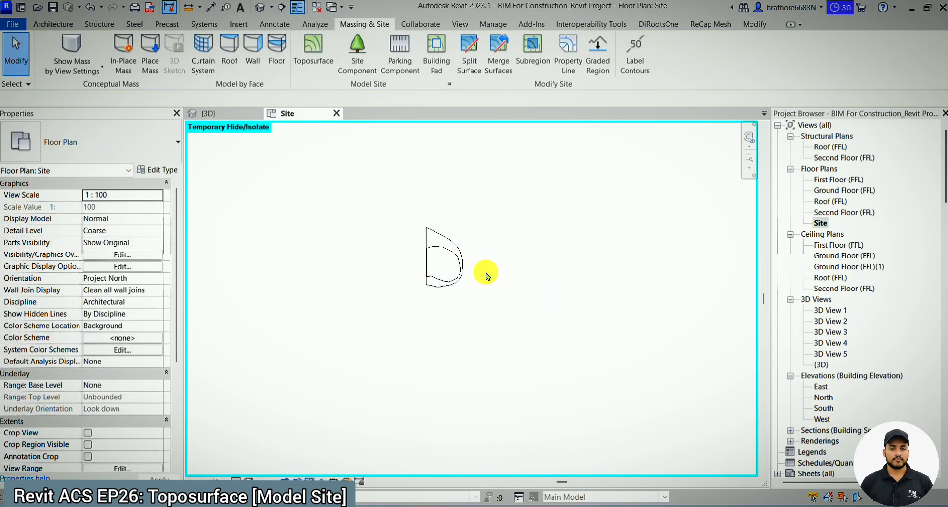
{"action": "key", "text": "h"}
{"action": "key", "text": "r"}
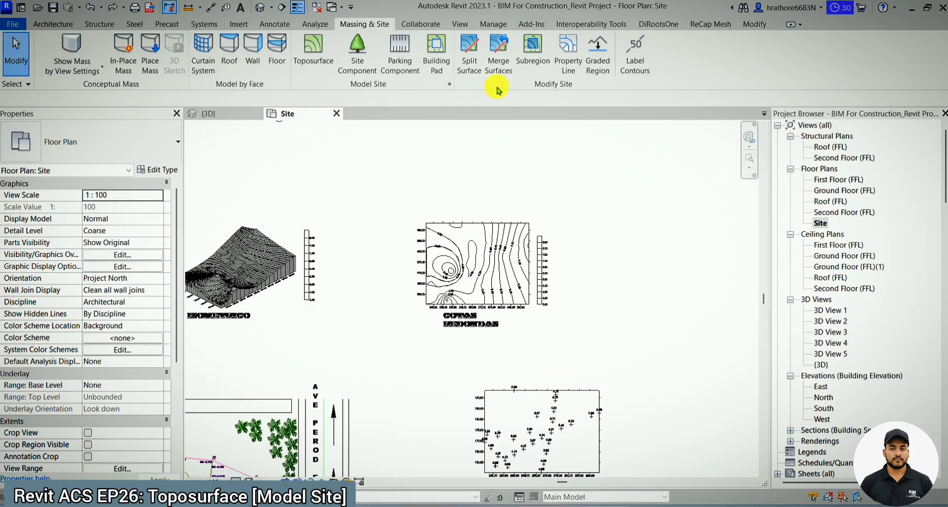
- Start a new toposurface and create it from the imported 56094.dwg, adding points from all of its layers
{"action": "left_click_drag", "start_coordinate": [379, 168], "coordinate": [486, 330]}
{"action": "key", "text": "Escape"}
{"action": "scroll", "coordinate": [486, 327], "scroll_direction": "down", "scroll_amount": 3}
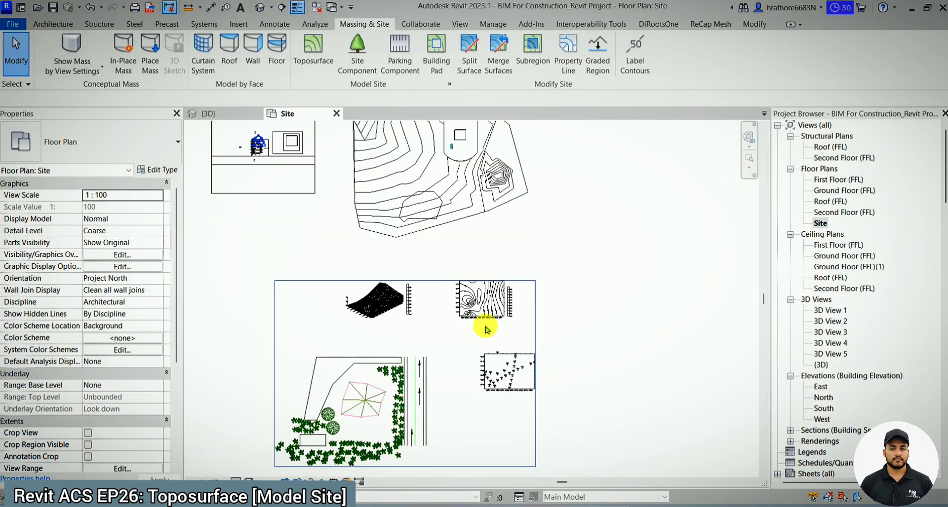
{"action": "left_click", "coordinate": [316, 65]}
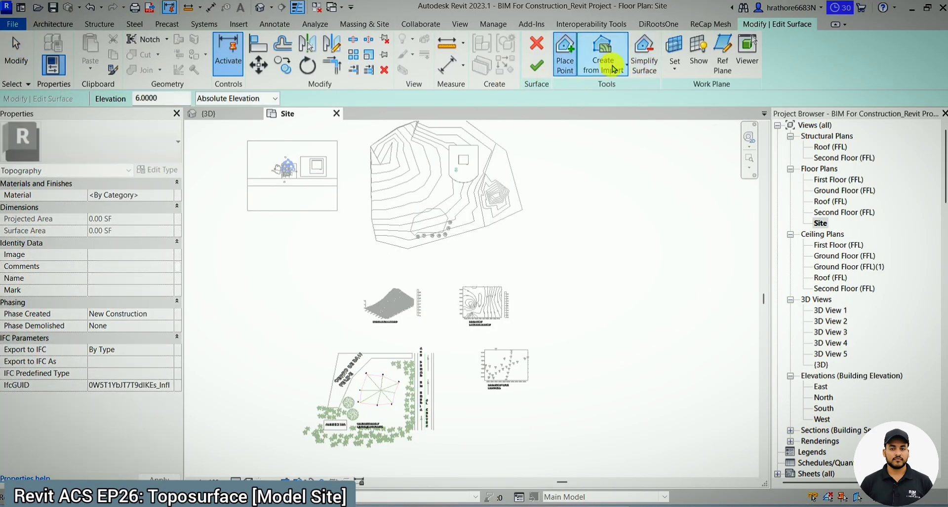
{"action": "left_click", "coordinate": [612, 70]}
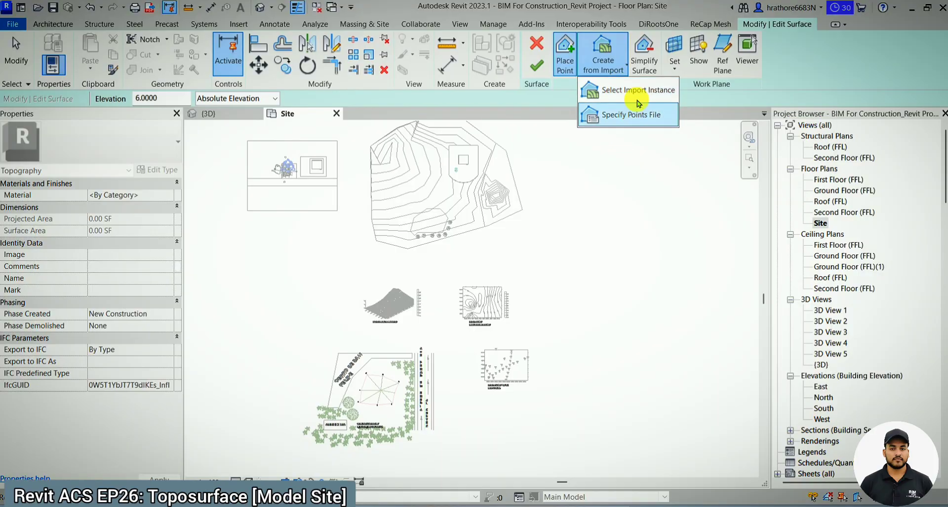
{"action": "left_click", "coordinate": [623, 92]}
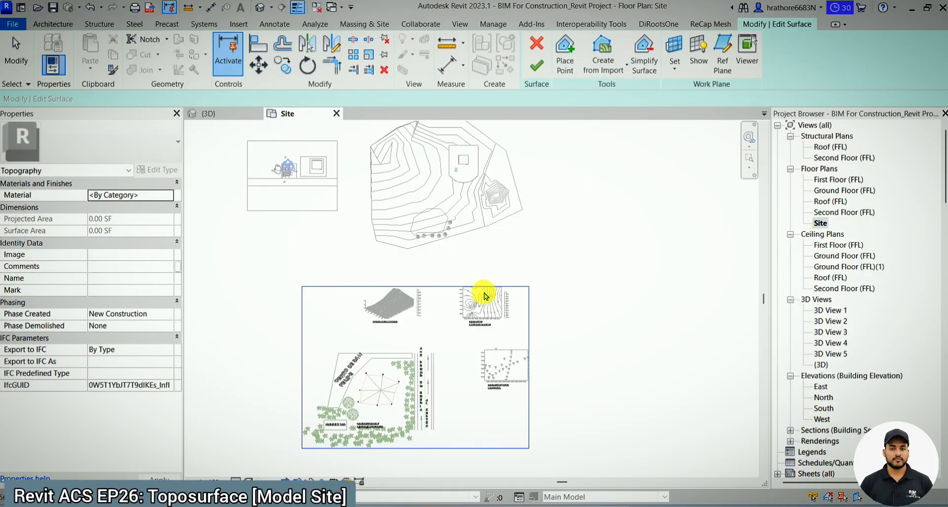
{"action": "left_click", "coordinate": [485, 295]}
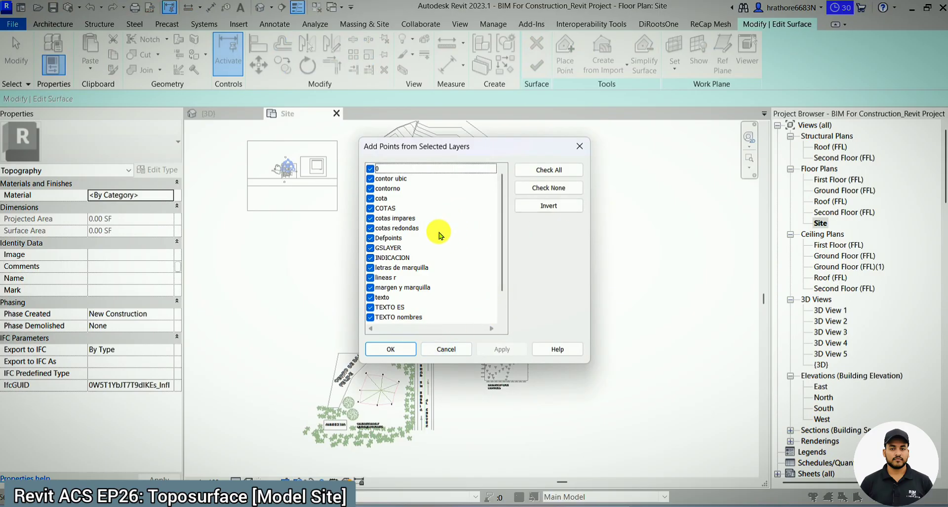
{"action": "scroll", "coordinate": [425, 256], "scroll_direction": "down", "scroll_amount": 1}
{"action": "scroll", "coordinate": [424, 278], "scroll_direction": "up", "scroll_amount": 1}
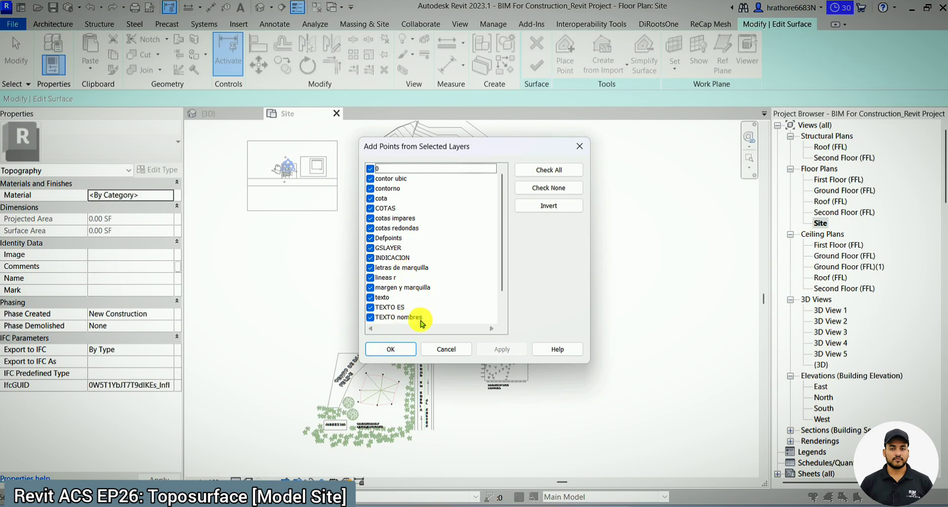
{"action": "left_click", "coordinate": [404, 351]}
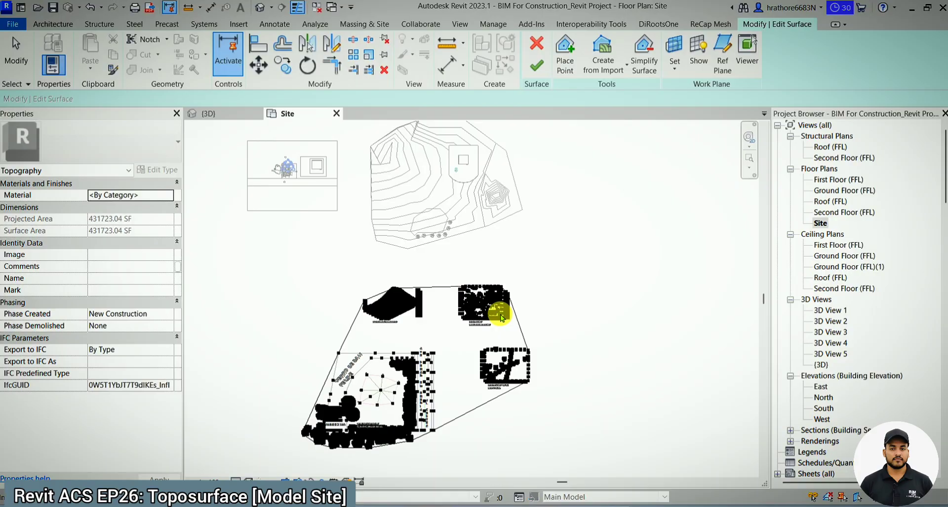
- Inspect the points and surface generated from the import in the {3D} view, close up and as a whole
{"action": "scroll", "coordinate": [500, 316], "scroll_direction": "up", "scroll_amount": 2}
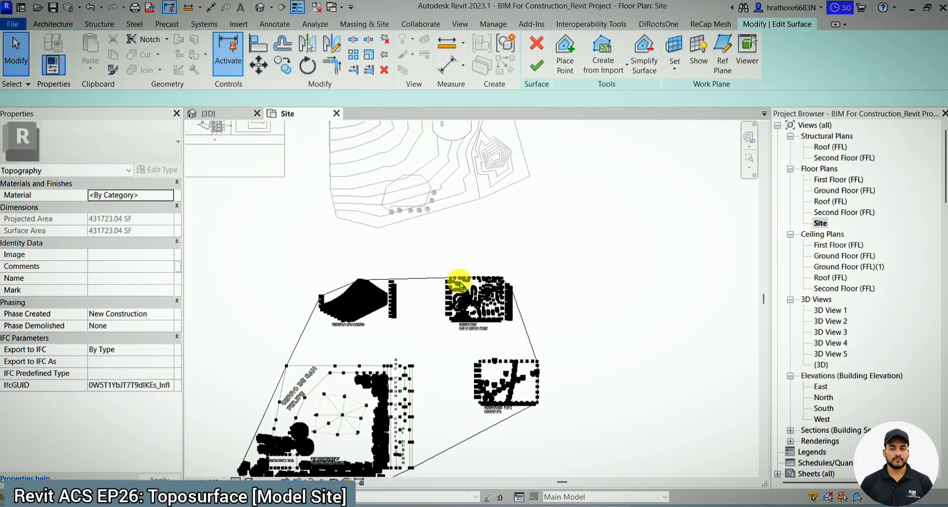
{"action": "key", "text": "ctrl+Tab"}
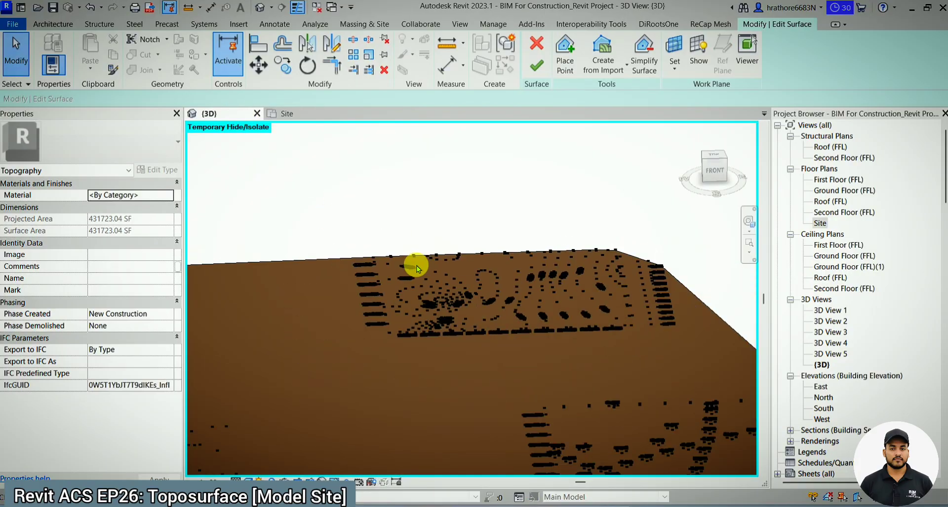
{"action": "scroll", "coordinate": [417, 268], "scroll_direction": "down", "scroll_amount": 3}
{"action": "middle_click_drag", "start_coordinate": [423, 281], "coordinate": [493, 296], "text": "shift"}
{"action": "scroll", "coordinate": [401, 279], "scroll_direction": "up", "scroll_amount": 2}
{"action": "scroll", "coordinate": [430, 293], "scroll_direction": "up", "scroll_amount": 3}
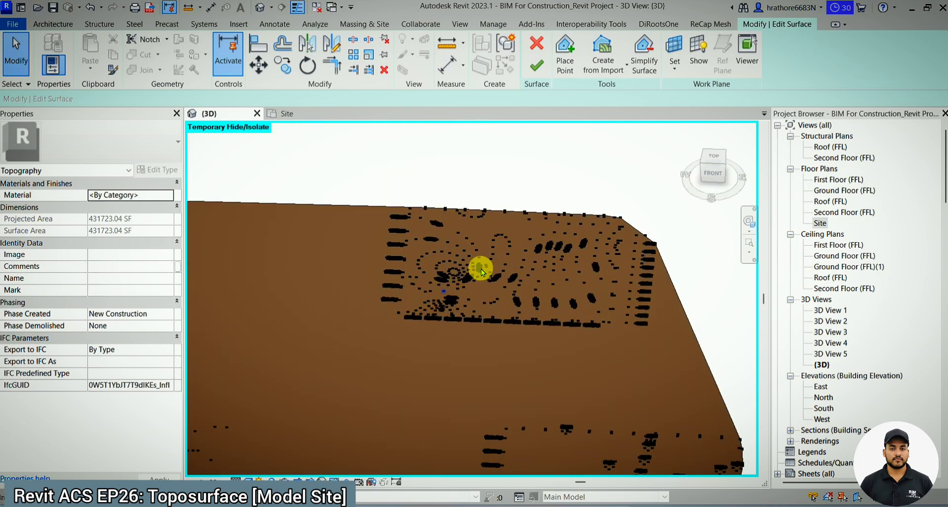
{"action": "scroll", "coordinate": [481, 268], "scroll_direction": "down", "scroll_amount": 4}
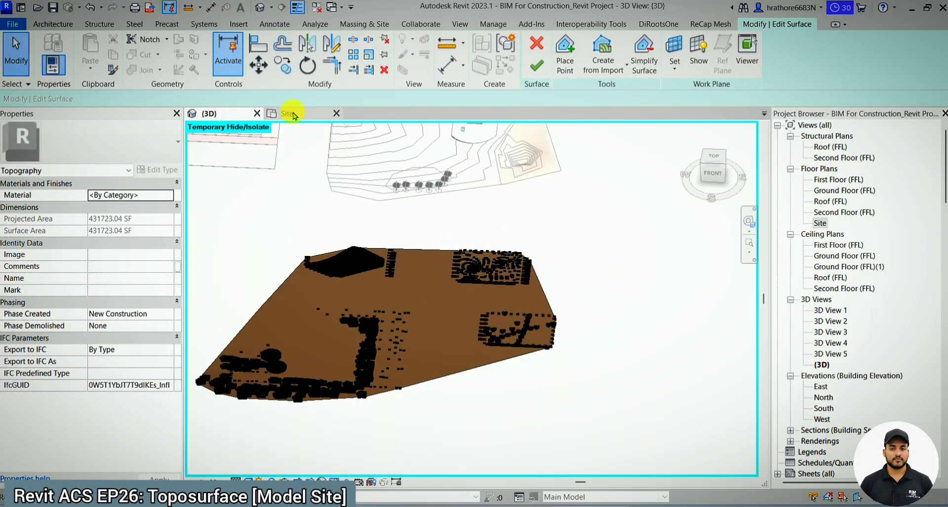
- In the Site plan, remove the generated points over the isometric and location drawings and finish the toposurface
{"action": "left_click", "coordinate": [290, 115]}
{"action": "scroll", "coordinate": [502, 299], "scroll_direction": "up", "scroll_amount": 3}
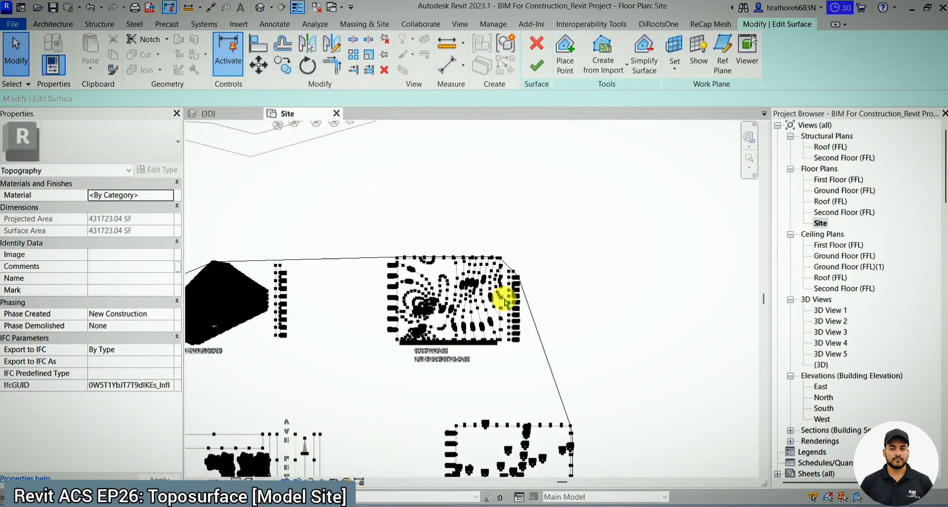
{"action": "scroll", "coordinate": [504, 302], "scroll_direction": "up", "scroll_amount": 5}
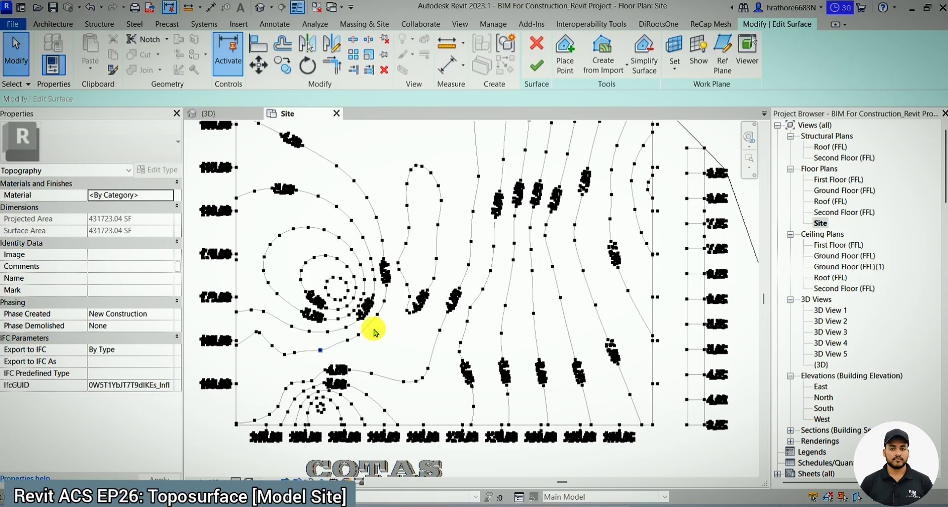
{"action": "scroll", "coordinate": [531, 243], "scroll_direction": "down", "scroll_amount": 8}
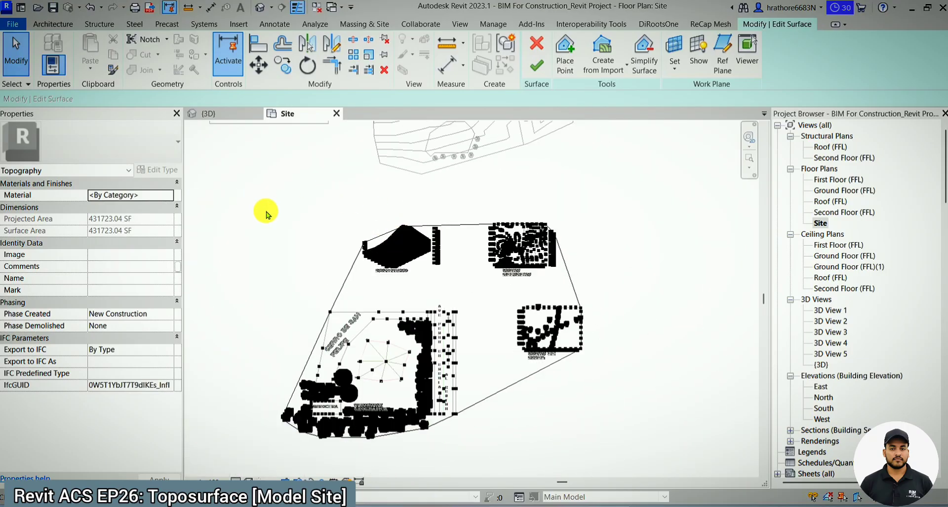
{"action": "scroll", "coordinate": [265, 215], "scroll_direction": "down", "scroll_amount": 2}
{"action": "left_click_drag", "start_coordinate": [244, 206], "coordinate": [409, 417]}
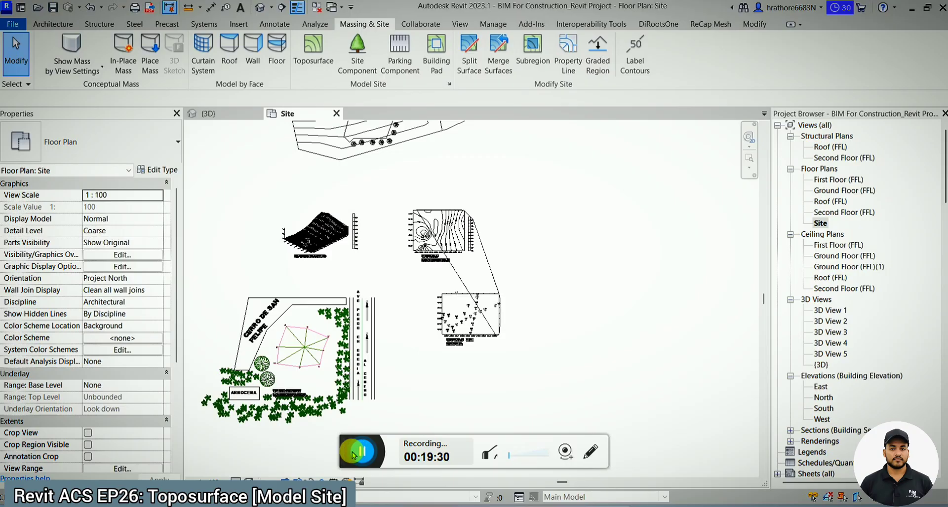
{"action": "left_click", "coordinate": [351, 452]}
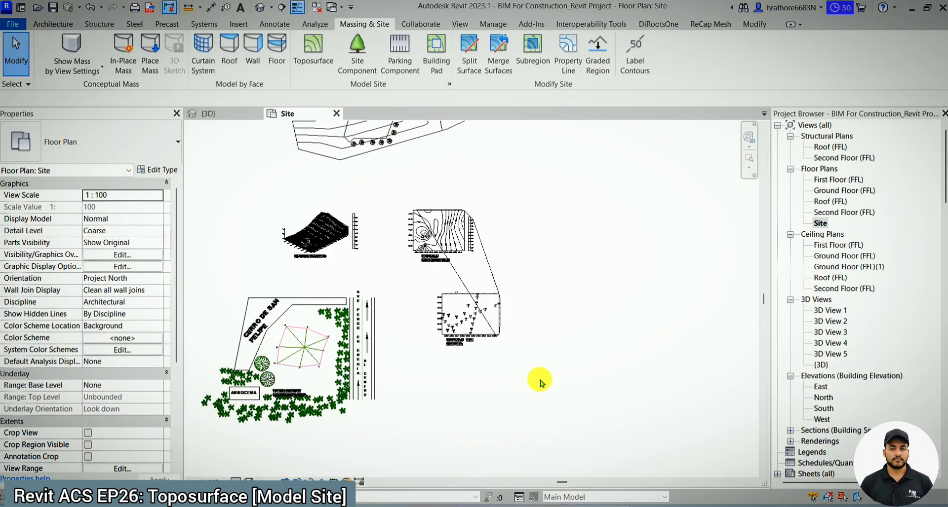
{"action": "scroll", "coordinate": [410, 310], "scroll_direction": "down", "scroll_amount": 3}
{"action": "scroll", "coordinate": [320, 360], "scroll_direction": "up", "scroll_amount": 3}
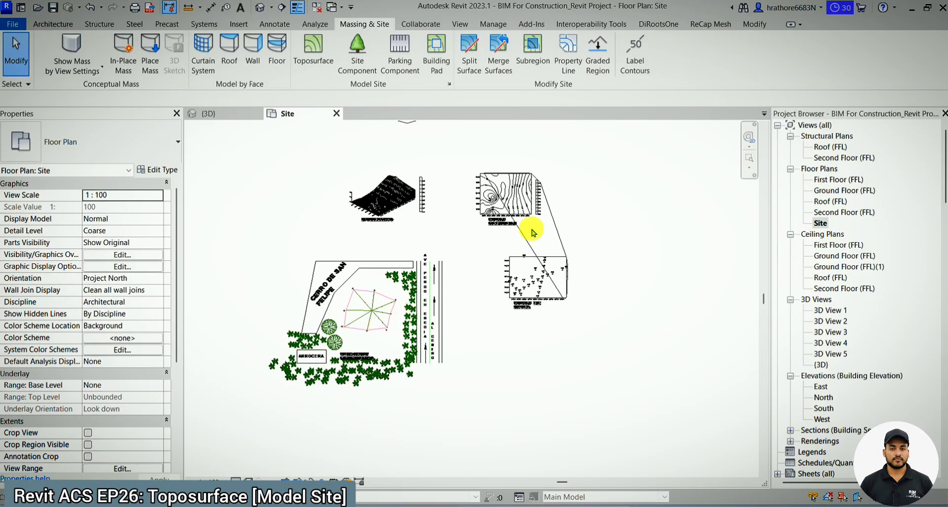
{"action": "scroll", "coordinate": [530, 183], "scroll_direction": "up", "scroll_amount": 3}
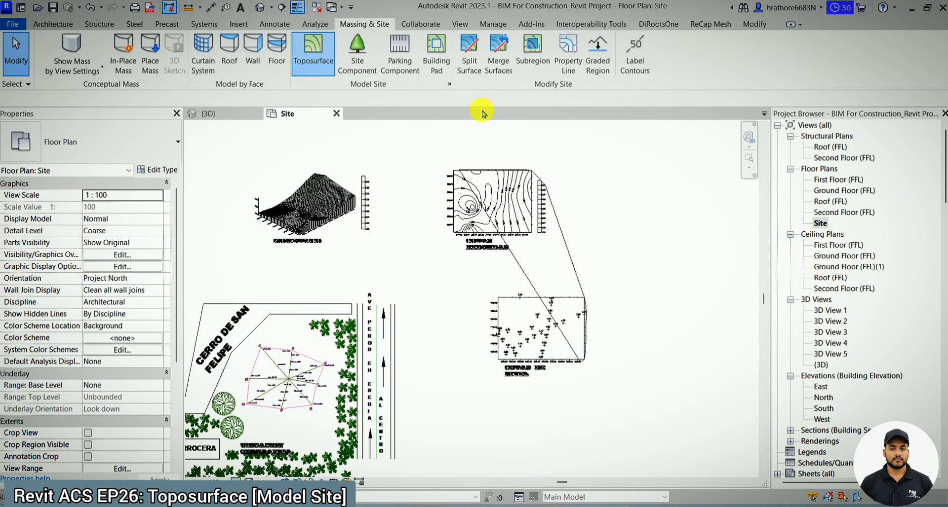
{"action": "left_click", "coordinate": [313, 52]}
{"action": "left_click", "coordinate": [620, 77]}
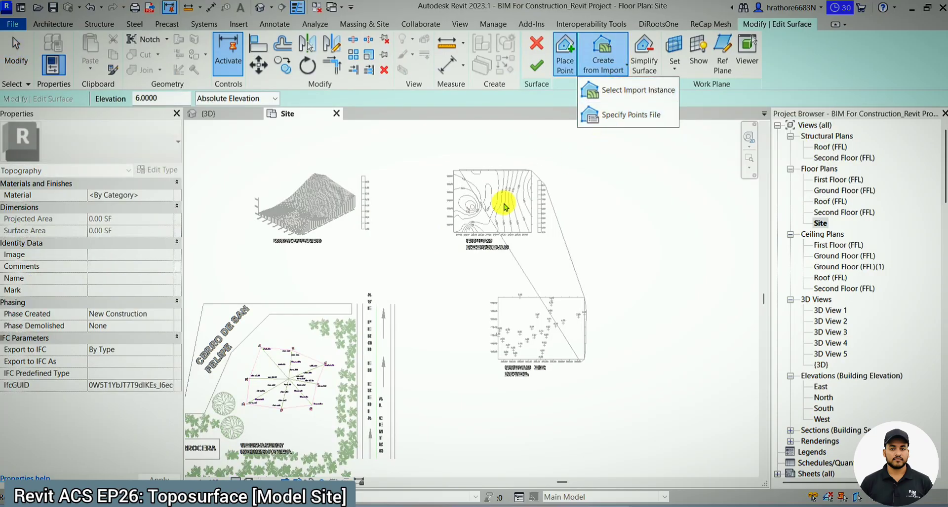
{"action": "scroll", "coordinate": [463, 164], "scroll_direction": "up", "scroll_amount": 2}
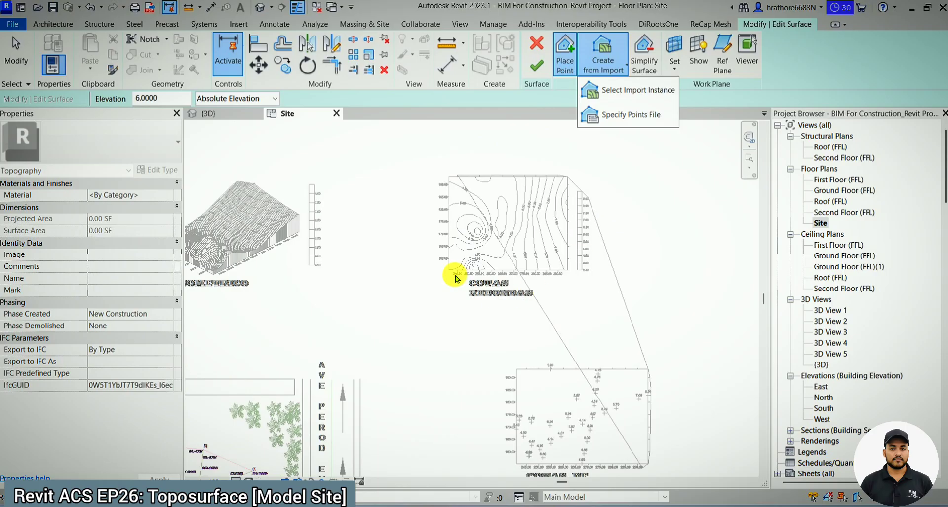
{"action": "scroll", "coordinate": [448, 229], "scroll_direction": "down", "scroll_amount": 4}
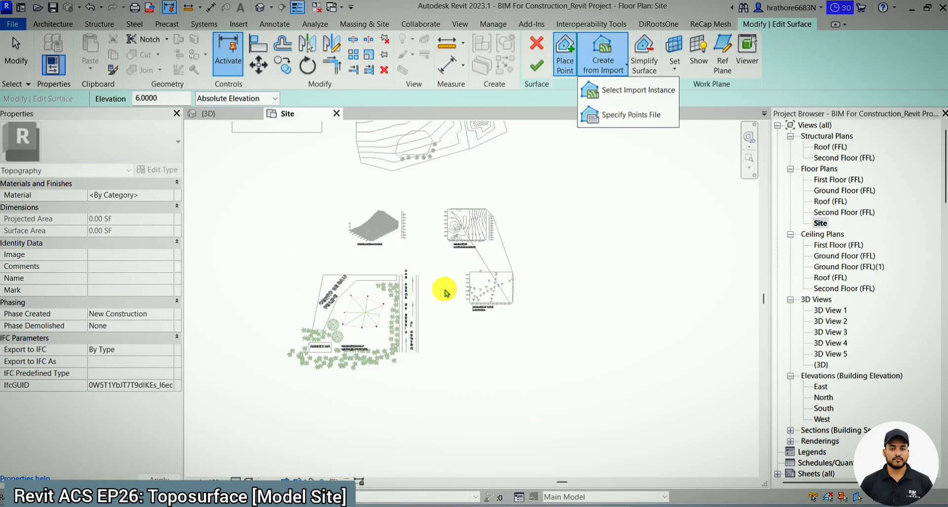
{"action": "scroll", "coordinate": [431, 383], "scroll_direction": "up", "scroll_amount": 1}
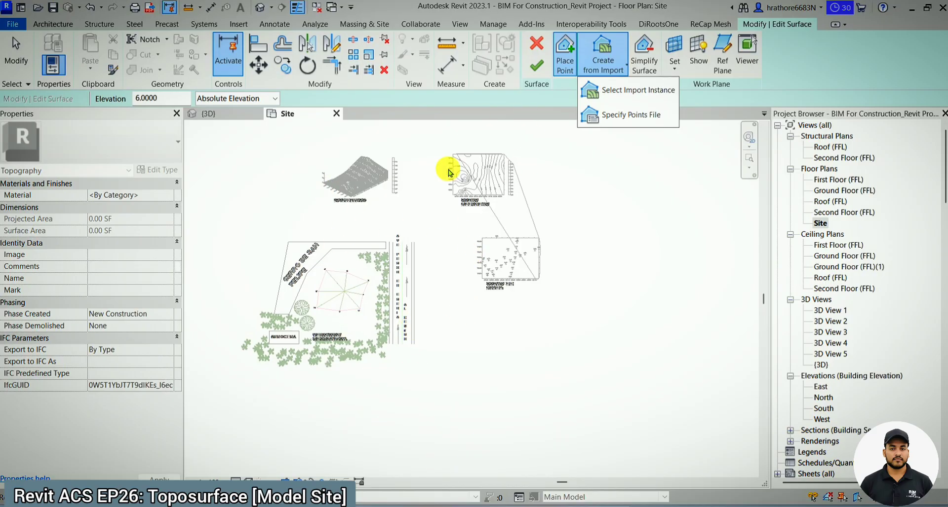
{"action": "scroll", "coordinate": [467, 166], "scroll_direction": "up", "scroll_amount": 3}
{"action": "scroll", "coordinate": [349, 301], "scroll_direction": "down", "scroll_amount": 2}
{"action": "scroll", "coordinate": [502, 169], "scroll_direction": "up", "scroll_amount": 2}
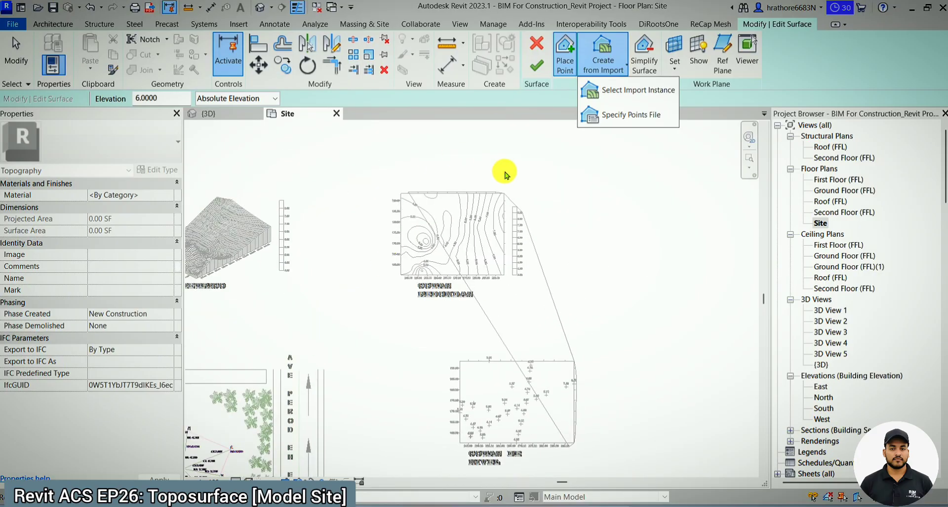
{"action": "scroll", "coordinate": [510, 240], "scroll_direction": "up", "scroll_amount": 2}
{"action": "scroll", "coordinate": [457, 247], "scroll_direction": "down", "scroll_amount": 3}
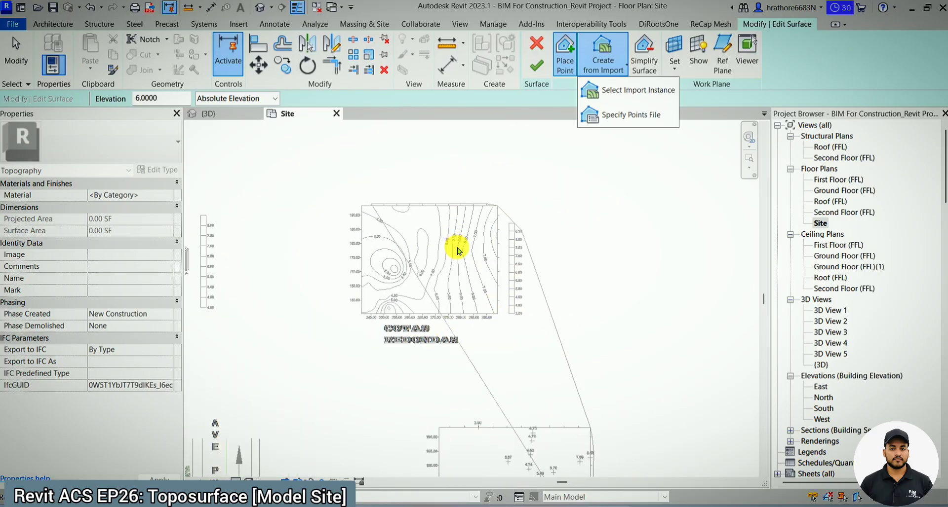
{"action": "left_click", "coordinate": [537, 44]}
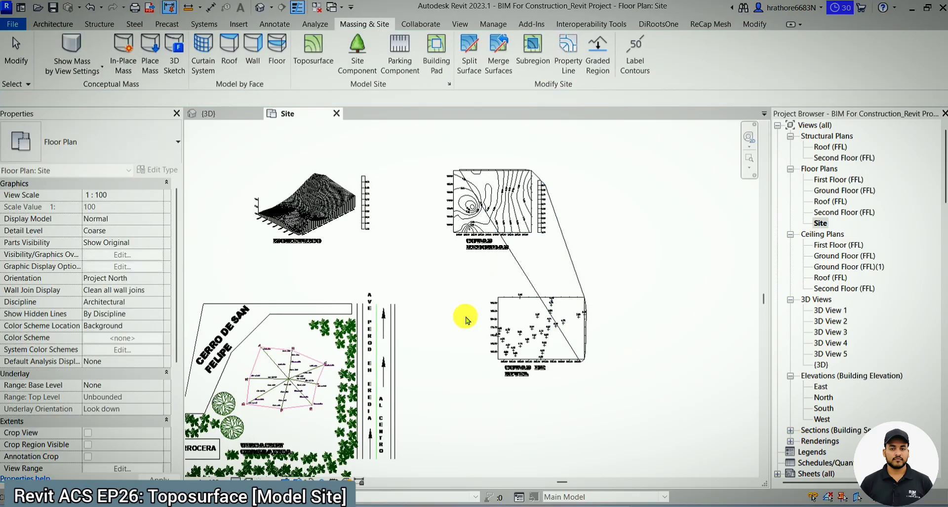
- Switch to the {3D} view and select the building pad on the green toposurface for a closer look
{"action": "left_click", "coordinate": [229, 120]}
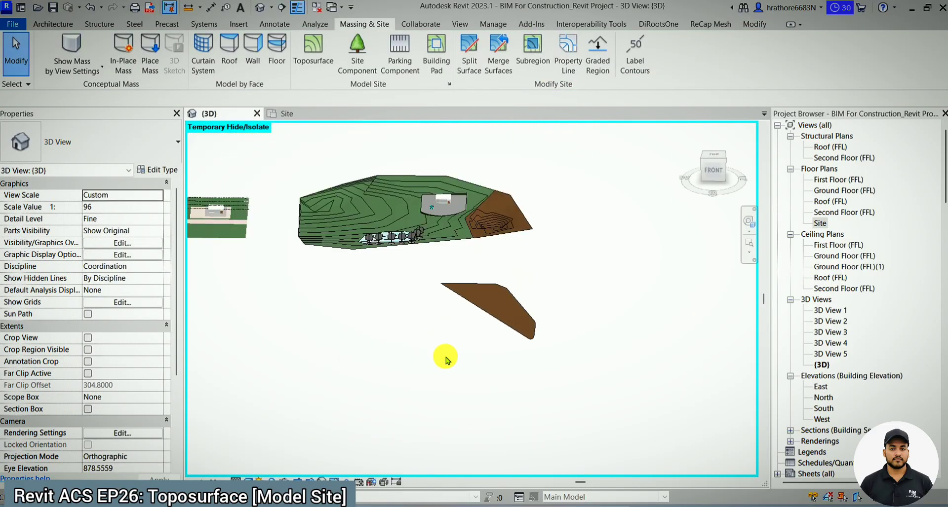
{"action": "scroll", "coordinate": [392, 278], "scroll_direction": "up", "scroll_amount": 5}
{"action": "scroll", "coordinate": [391, 227], "scroll_direction": "down", "scroll_amount": 3}
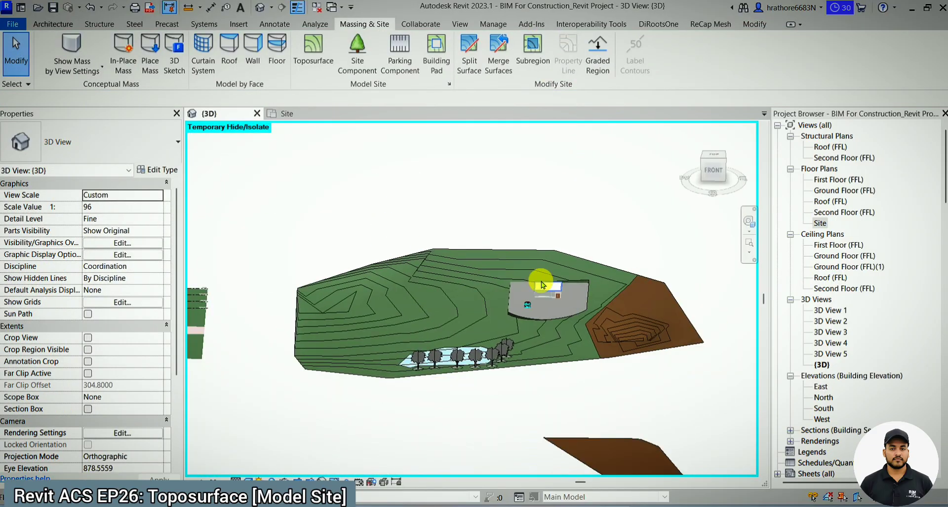
{"action": "left_click", "coordinate": [512, 306]}
{"action": "scroll", "coordinate": [539, 276], "scroll_direction": "up", "scroll_amount": 5}
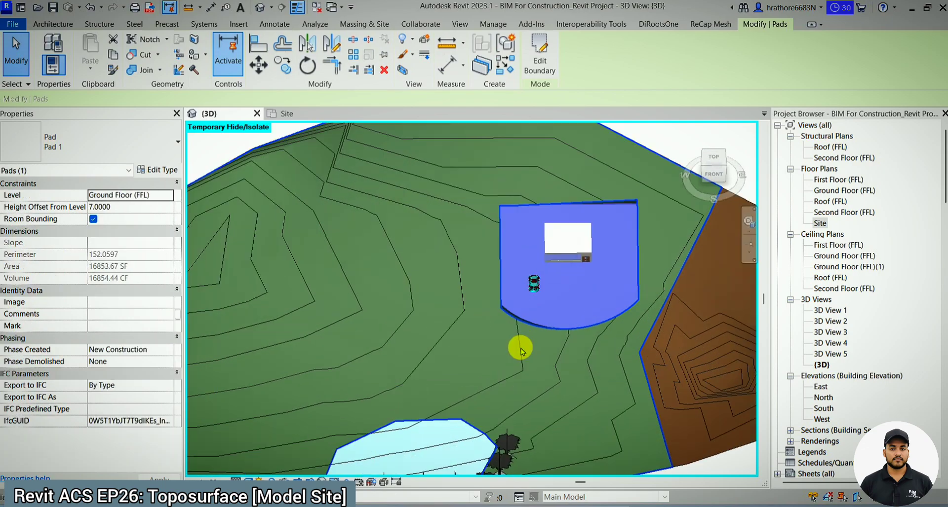
- In the Site plan, place two M_Parking Space 4800 x 2400mm - 90 deg components on the building pad in front of the building
{"action": "key", "text": "Escape"}
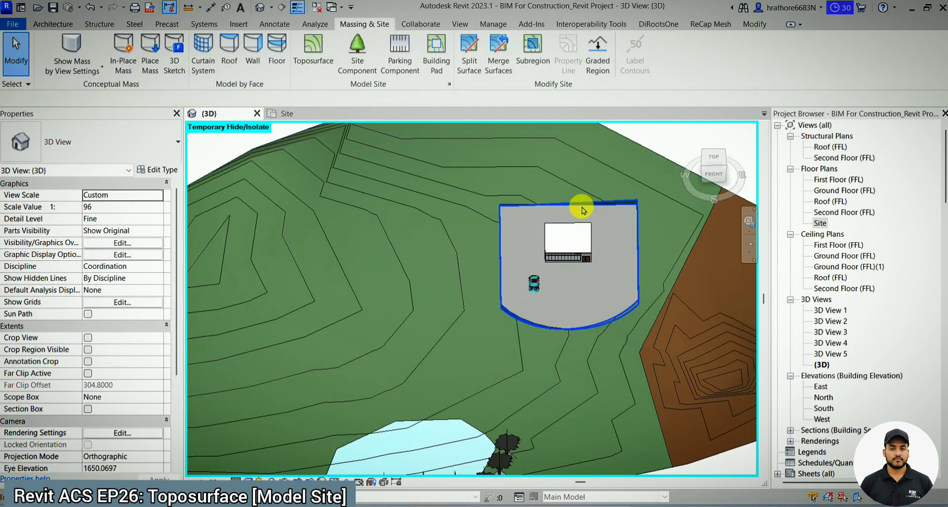
{"action": "scroll", "coordinate": [583, 210], "scroll_direction": "down", "scroll_amount": 1}
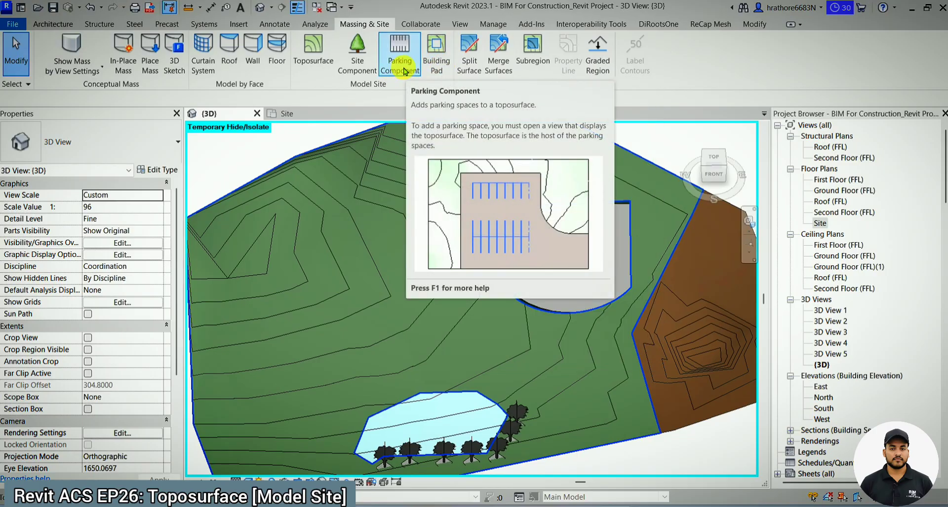
{"action": "left_click", "coordinate": [309, 116]}
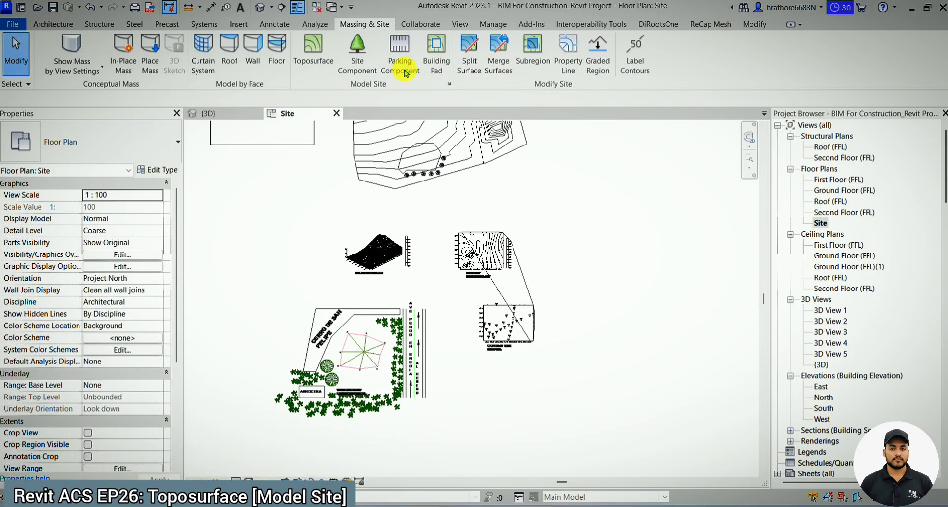
{"action": "scroll", "coordinate": [426, 175], "scroll_direction": "up", "scroll_amount": 3}
{"action": "left_click", "coordinate": [400, 53]}
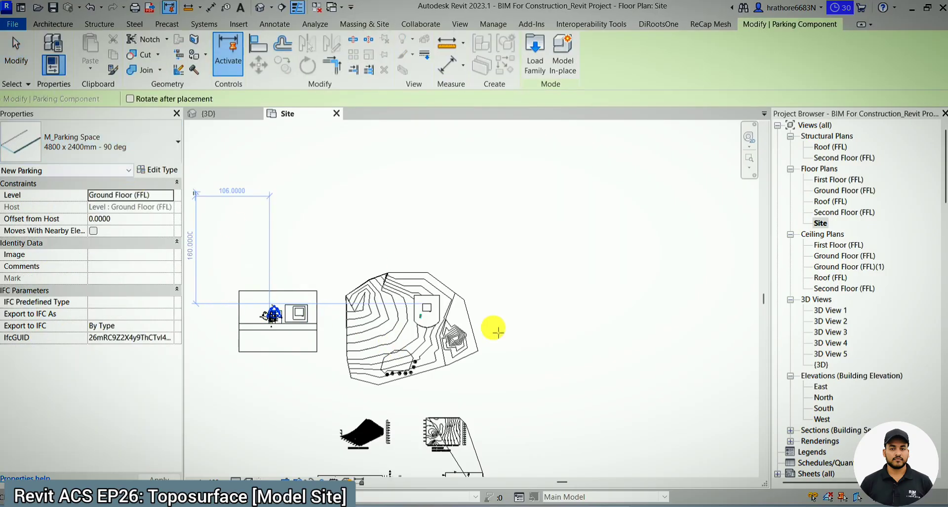
{"action": "scroll", "coordinate": [431, 317], "scroll_direction": "up", "scroll_amount": 5}
{"action": "scroll", "coordinate": [419, 327], "scroll_direction": "up", "scroll_amount": 6}
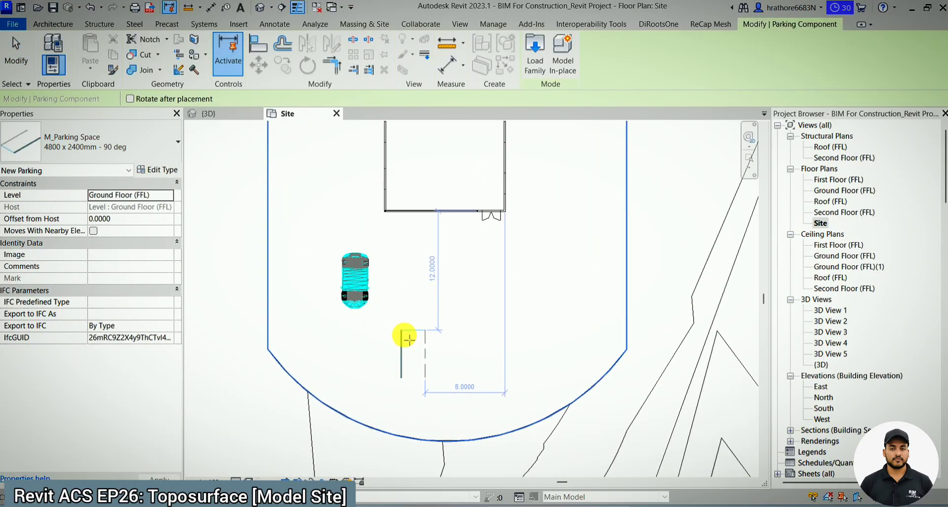
{"action": "left_click", "coordinate": [332, 252]}
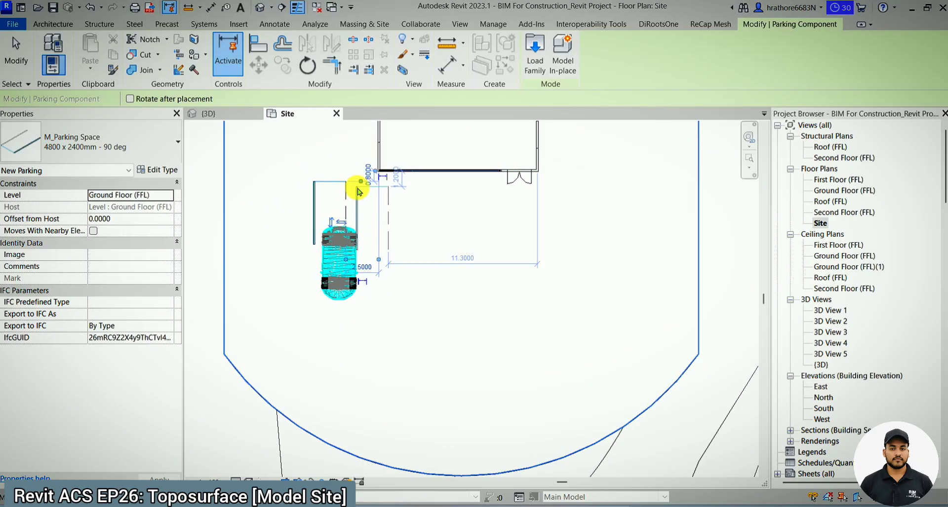
{"action": "left_click", "coordinate": [353, 187]}
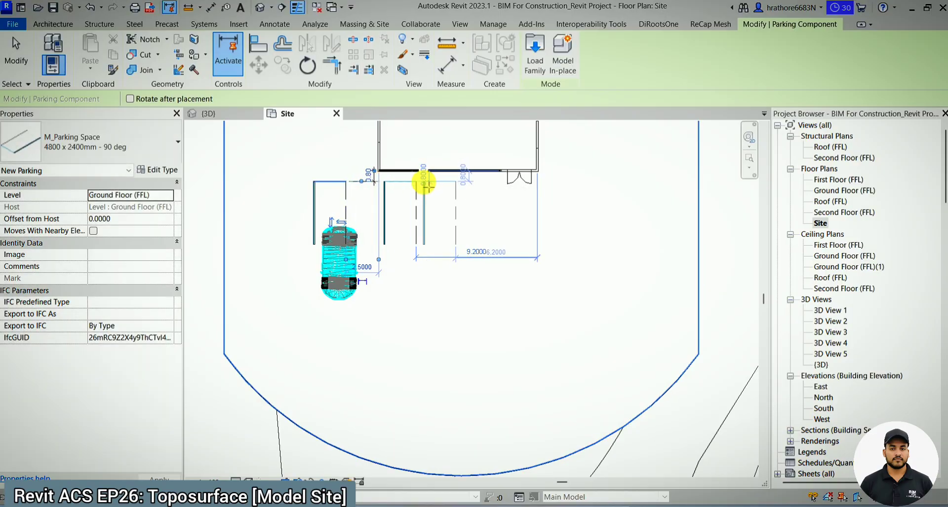
{"action": "left_click", "coordinate": [422, 185]}
{"action": "key", "text": "Escape"}
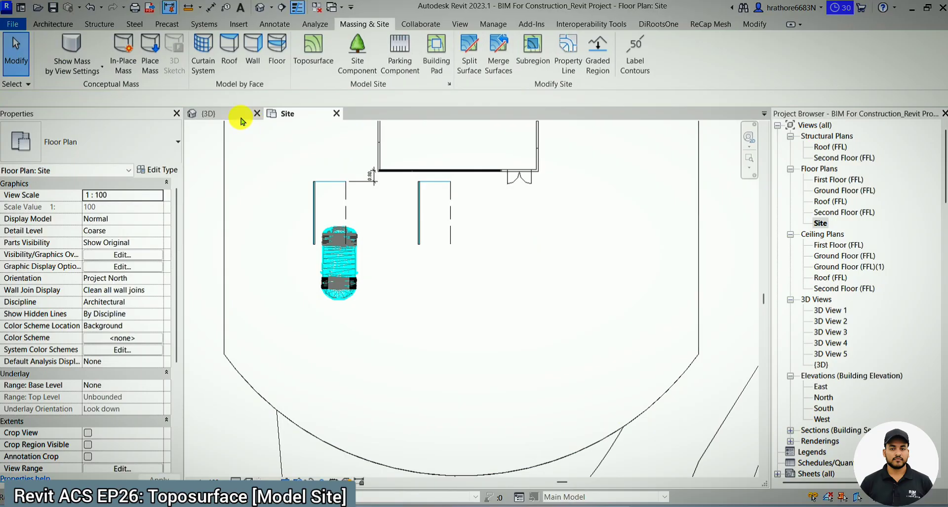
- Inspect the parking spaces on the building pad in the {3D} view, close up and within the whole site
{"action": "left_click", "coordinate": [240, 118]}
{"action": "scroll", "coordinate": [567, 267], "scroll_direction": "up", "scroll_amount": 3}
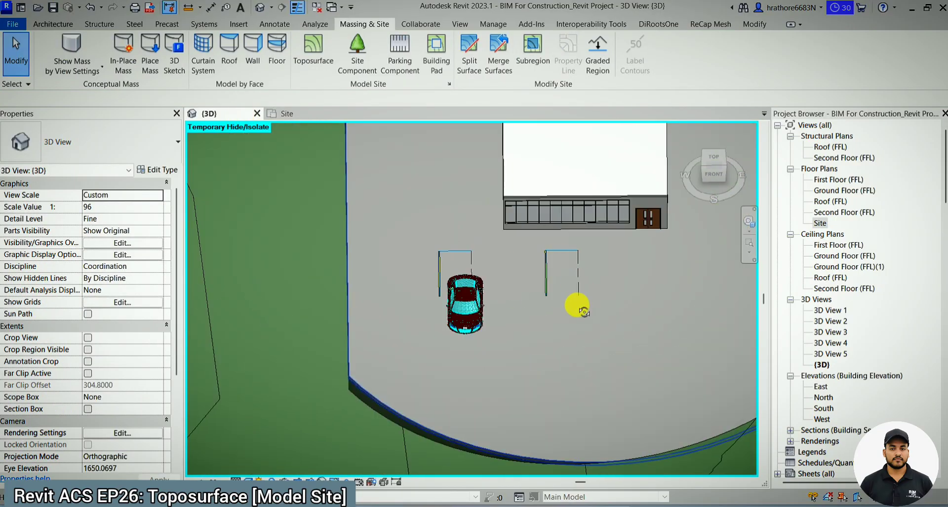
{"action": "middle_click_drag", "start_coordinate": [583, 312], "coordinate": [512, 255], "text": "shift"}
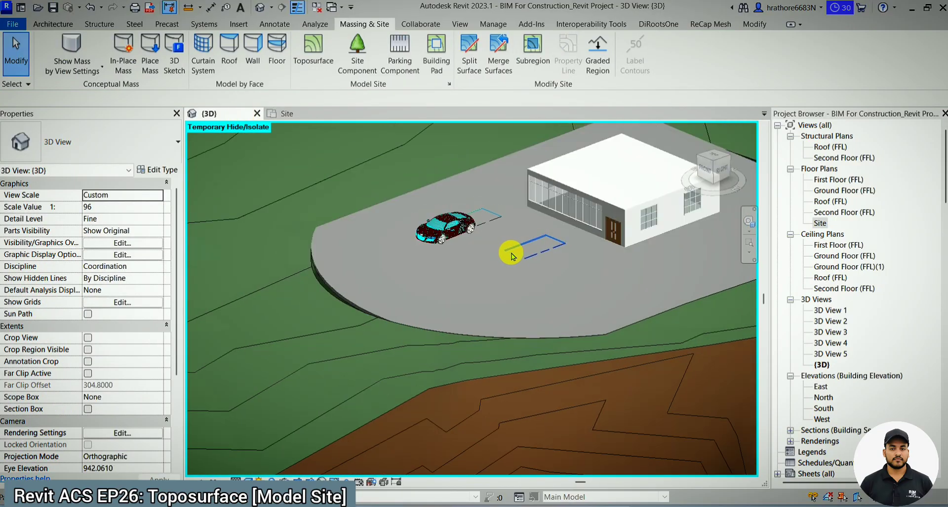
{"action": "scroll", "coordinate": [510, 252], "scroll_direction": "down", "scroll_amount": 5}
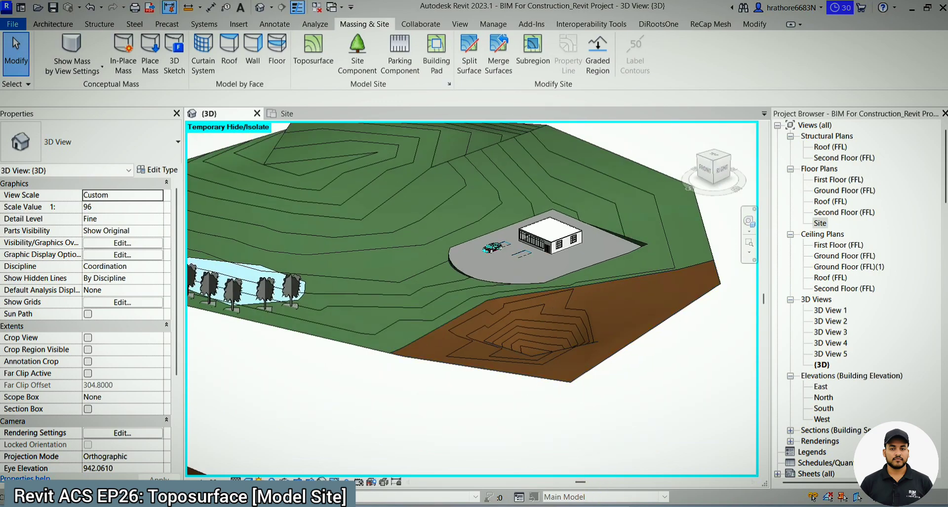